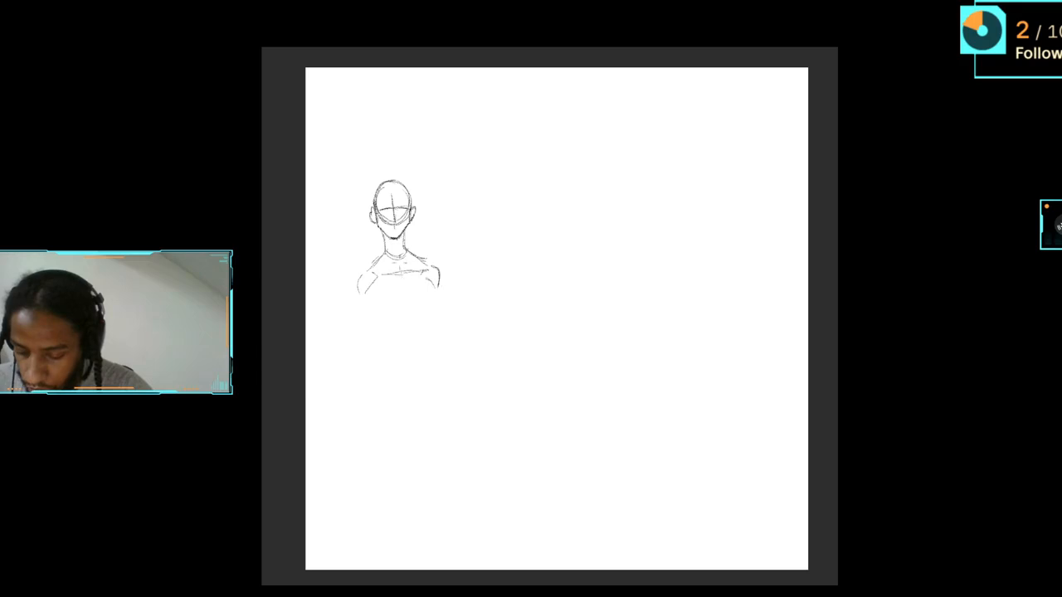
# Step: Sketch the first figure's torso below the shoulders, with a vertical centre line, chest line and curved waist
pyautogui.moveTo(404, 266)
pyautogui.mouseDown()
pyautogui.moveTo(405, 327)
pyautogui.moveTo(430, 296)
pyautogui.moveTo(384, 308)
pyautogui.moveTo(393, 337)
pyautogui.mouseUp()
pyautogui.moveTo(424, 302); pyautogui.dragTo(425, 338)
pyautogui.moveTo(401, 346)
pyautogui.mouseDown()
pyautogui.moveTo(427, 340)
pyautogui.moveTo(410, 349)
pyautogui.mouseUp()
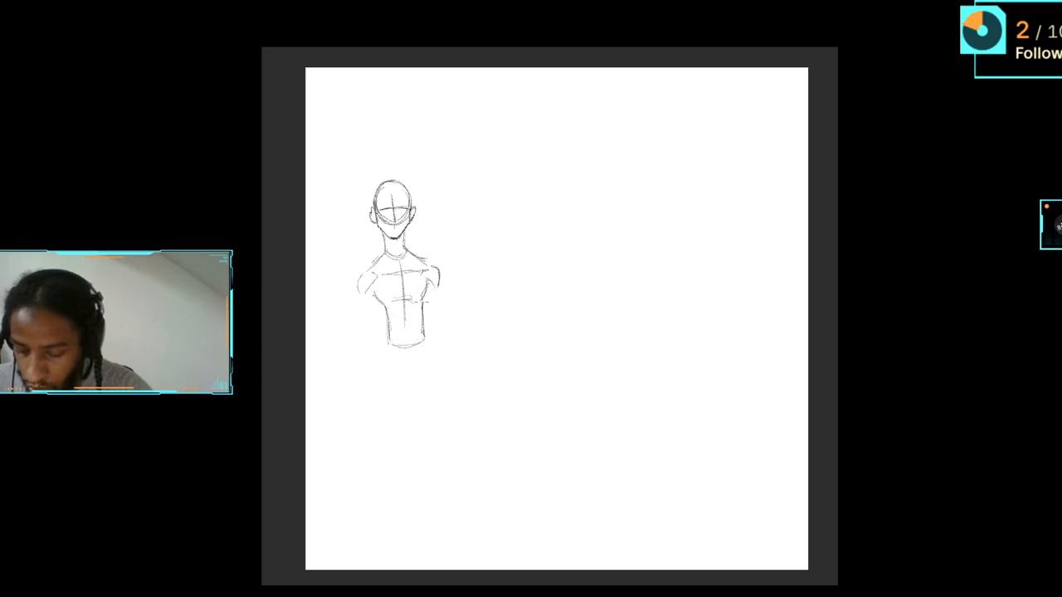
# Step: Sketch both of the first figure's arms hanging at the sides, from the shoulders through the elbows to the wrists
pyautogui.moveTo(370, 267)
pyautogui.mouseDown()
pyautogui.moveTo(359, 282)
pyautogui.moveTo(375, 334)
pyautogui.mouseUp()
pyautogui.moveTo(355, 292); pyautogui.dragTo(360, 333)
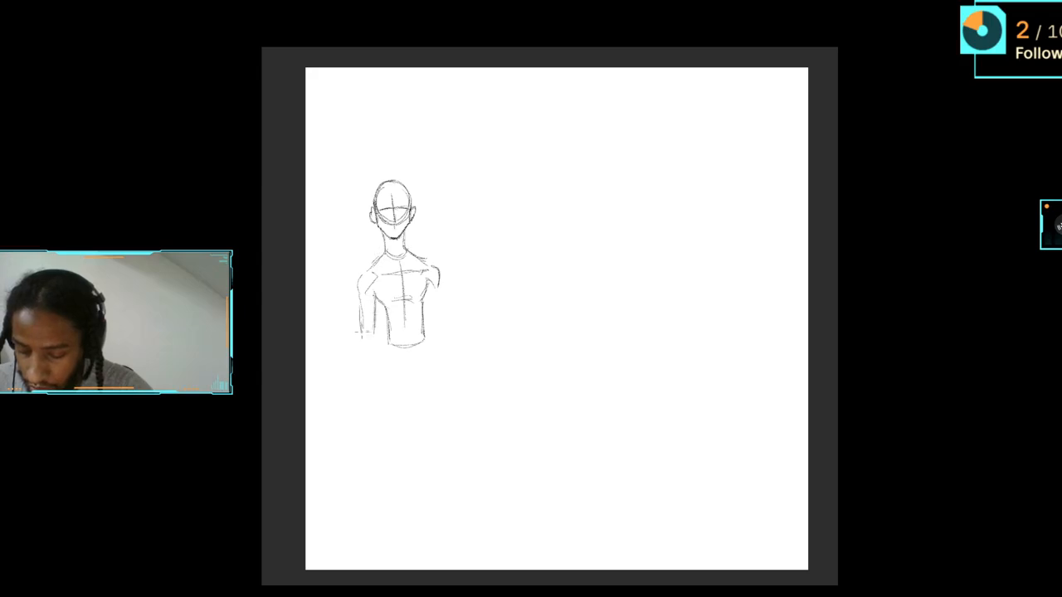
pyautogui.moveTo(432, 292)
pyautogui.mouseDown()
pyautogui.moveTo(426, 335)
pyautogui.moveTo(442, 322)
pyautogui.moveTo(445, 335)
pyautogui.mouseUp()
pyautogui.moveTo(361, 331)
pyautogui.mouseDown()
pyautogui.moveTo(375, 341)
pyautogui.moveTo(372, 382)
pyautogui.mouseUp()
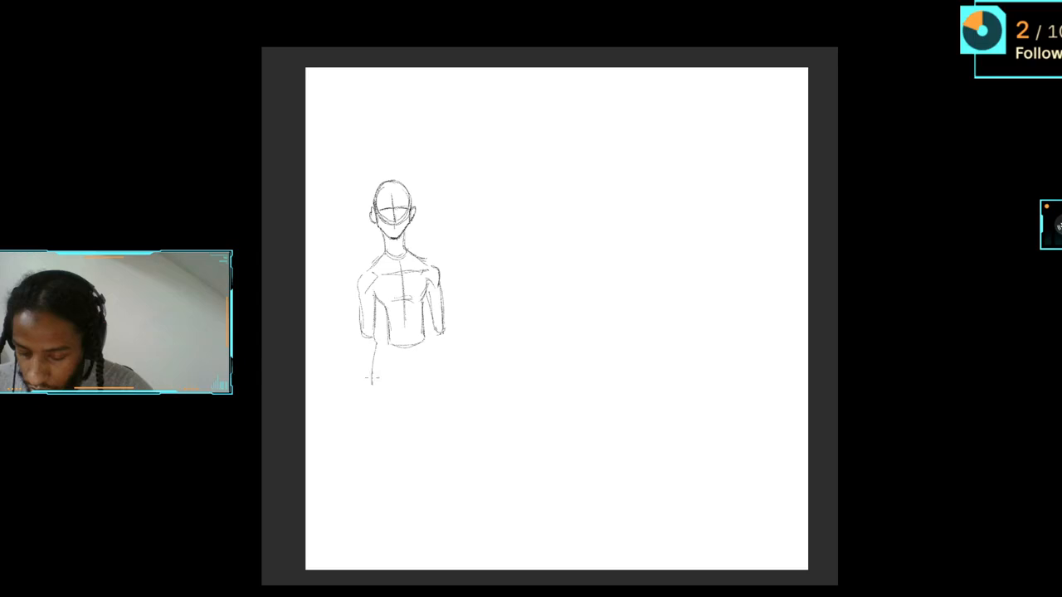
pyautogui.moveTo(362, 341); pyautogui.dragTo(362, 382)
pyautogui.moveTo(431, 329)
pyautogui.mouseDown()
pyautogui.moveTo(445, 392)
pyautogui.moveTo(451, 385)
pyautogui.mouseUp()
pyautogui.moveTo(449, 349)
pyautogui.mouseDown()
pyautogui.moveTo(450, 362)
pyautogui.moveTo(412, 362)
pyautogui.moveTo(431, 346)
pyautogui.mouseUp()
# Step: Sketch the first figure's pelvis and both standing legs, with knees, calves and feet
pyautogui.moveTo(409, 362); pyautogui.dragTo(418, 348)
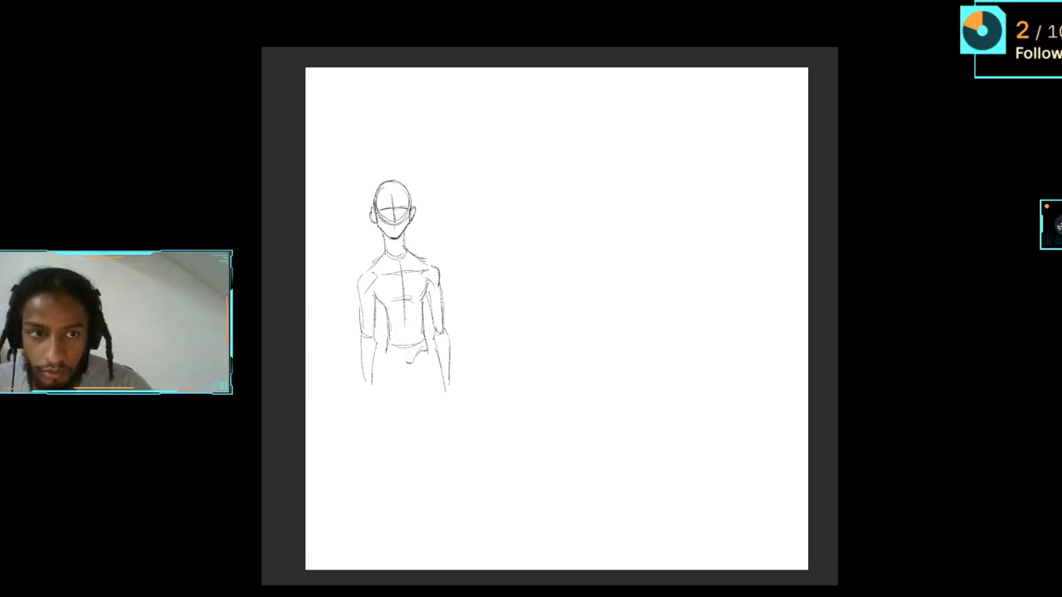
pyautogui.press('b')
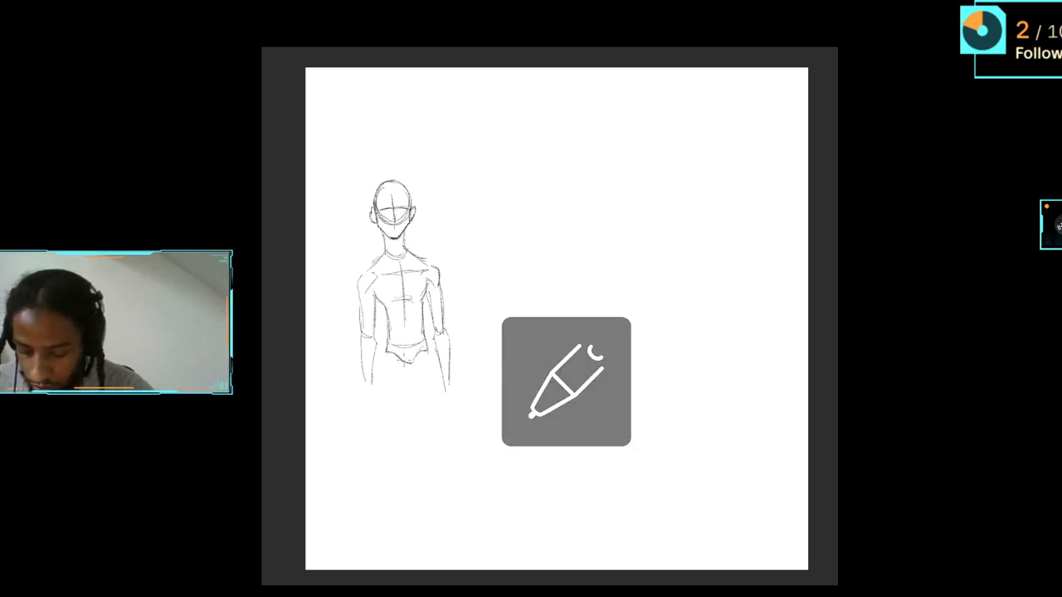
pyautogui.moveTo(384, 365); pyautogui.dragTo(386, 430)
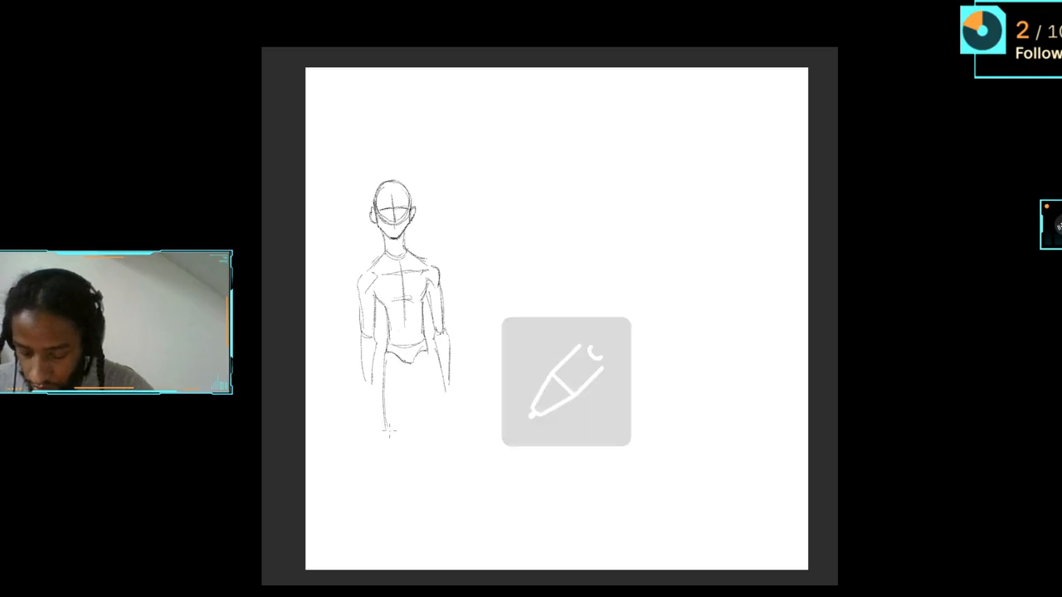
pyautogui.moveTo(432, 362)
pyautogui.mouseDown()
pyautogui.moveTo(433, 424)
pyautogui.moveTo(392, 484)
pyautogui.moveTo(394, 520)
pyautogui.mouseUp()
pyautogui.moveTo(430, 448); pyautogui.dragTo(429, 501)
pyautogui.moveTo(406, 363); pyautogui.dragTo(398, 466)
pyautogui.moveTo(401, 475)
pyautogui.mouseDown()
pyautogui.moveTo(396, 512)
pyautogui.moveTo(388, 504)
pyautogui.mouseUp()
pyautogui.moveTo(392, 501)
pyautogui.mouseDown()
pyautogui.moveTo(393, 519)
pyautogui.moveTo(376, 531)
pyautogui.moveTo(403, 527)
pyautogui.mouseUp()
pyautogui.moveTo(415, 363); pyautogui.dragTo(418, 443)
pyautogui.moveTo(411, 388)
pyautogui.mouseDown()
pyautogui.moveTo(422, 438)
pyautogui.moveTo(418, 424)
pyautogui.mouseUp()
pyautogui.moveTo(423, 425); pyautogui.dragTo(430, 532)
pyautogui.moveTo(434, 478)
pyautogui.mouseDown()
pyautogui.moveTo(429, 518)
pyautogui.moveTo(456, 527)
pyautogui.moveTo(454, 537)
pyautogui.moveTo(421, 533)
pyautogui.mouseUp()
# Step: Sketch relaxed hands with fingers at the ends of the first figure's arms
pyautogui.moveTo(365, 368); pyautogui.dragTo(368, 401)
pyautogui.moveTo(367, 372)
pyautogui.mouseDown()
pyautogui.moveTo(383, 390)
pyautogui.moveTo(363, 419)
pyautogui.moveTo(370, 410)
pyautogui.mouseUp()
pyautogui.moveTo(442, 370); pyautogui.dragTo(450, 380)
pyautogui.moveTo(455, 371); pyautogui.dragTo(443, 389)
pyautogui.moveTo(438, 380); pyautogui.dragTo(453, 399)
pyautogui.moveTo(446, 375)
pyautogui.mouseDown()
pyautogui.moveTo(458, 390)
pyautogui.moveTo(438, 406)
pyautogui.moveTo(453, 413)
pyautogui.mouseUp()
pyautogui.moveTo(446, 392); pyautogui.dragTo(456, 398)
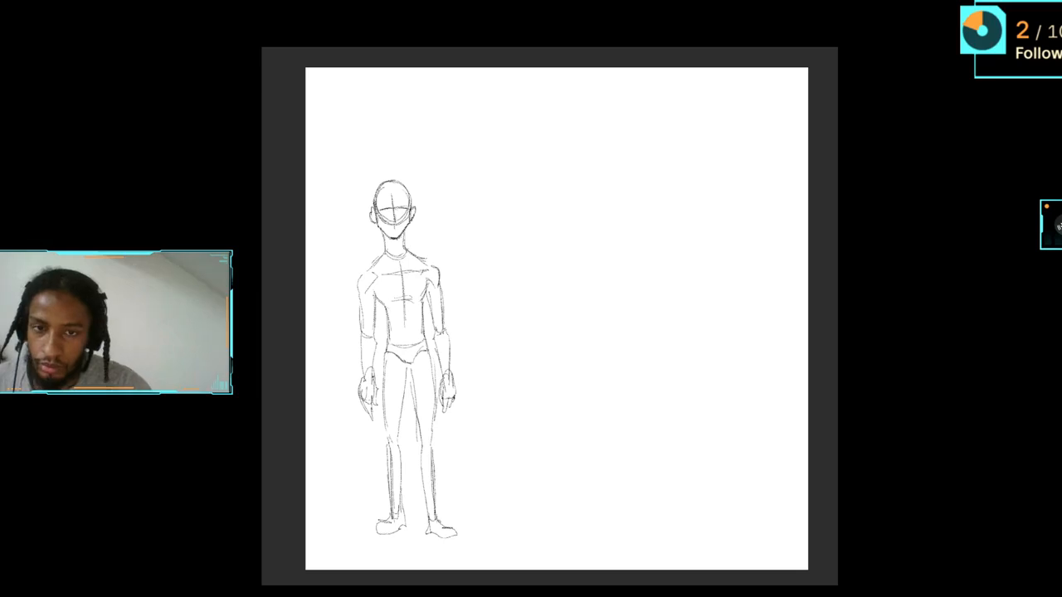
# Step: Sketch a female figure's head with ears and guidelines, neck, shoulders and narrow-waisted torso beside the first figure
pyautogui.press('e')
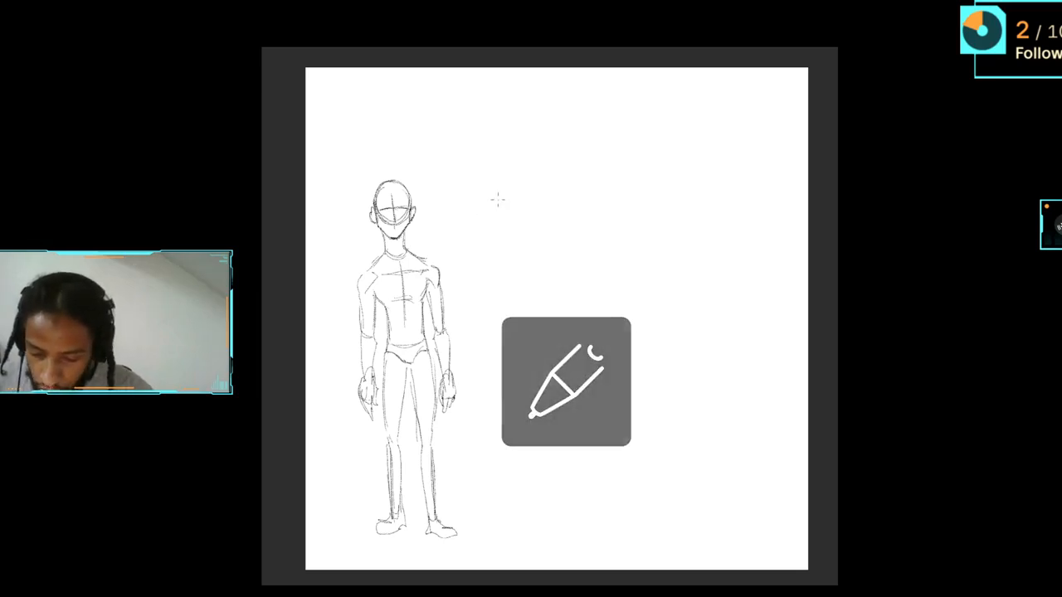
pyautogui.moveTo(499, 194)
pyautogui.mouseDown()
pyautogui.moveTo(531, 210)
pyautogui.moveTo(513, 199)
pyautogui.moveTo(518, 176)
pyautogui.moveTo(519, 212)
pyautogui.moveTo(521, 189)
pyautogui.moveTo(515, 214)
pyautogui.moveTo(507, 194)
pyautogui.moveTo(505, 214)
pyautogui.moveTo(535, 204)
pyautogui.moveTo(505, 210)
pyautogui.mouseUp()
pyautogui.moveTo(507, 214)
pyautogui.mouseDown()
pyautogui.moveTo(520, 222)
pyautogui.moveTo(525, 201)
pyautogui.moveTo(500, 214)
pyautogui.moveTo(537, 209)
pyautogui.moveTo(509, 227)
pyautogui.moveTo(528, 229)
pyautogui.moveTo(511, 232)
pyautogui.moveTo(520, 238)
pyautogui.moveTo(500, 239)
pyautogui.moveTo(536, 238)
pyautogui.moveTo(537, 264)
pyautogui.mouseUp()
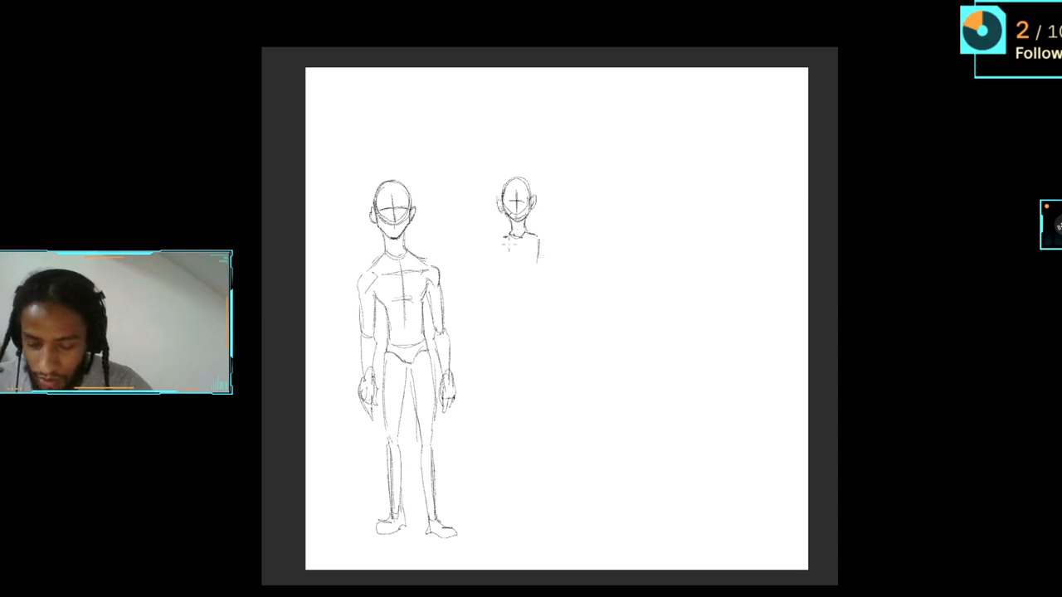
pyautogui.moveTo(503, 232); pyautogui.dragTo(513, 292)
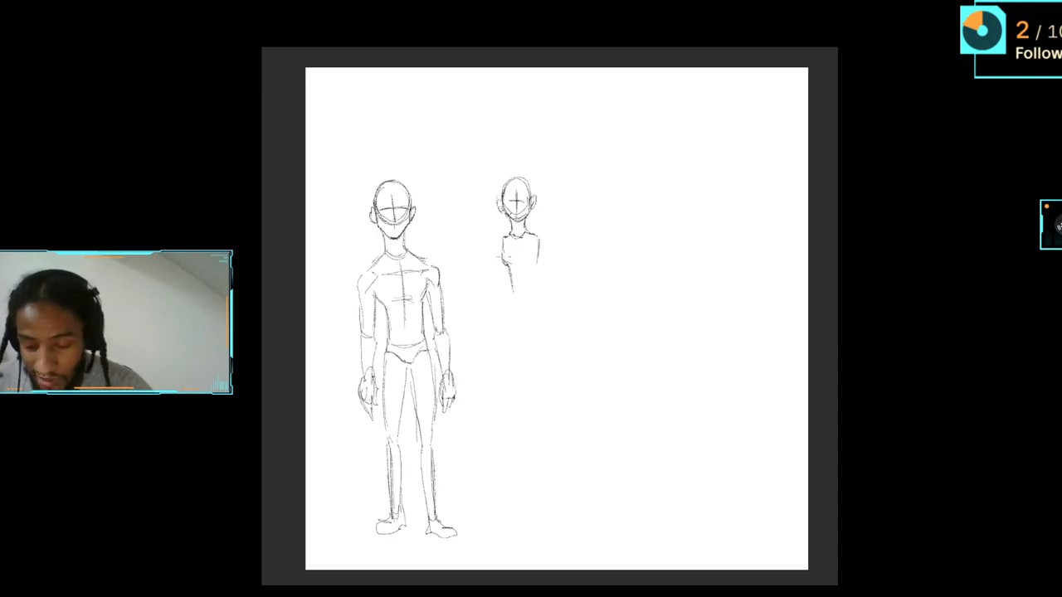
pyautogui.moveTo(504, 253)
pyautogui.mouseDown()
pyautogui.moveTo(540, 270)
pyautogui.moveTo(540, 234)
pyautogui.moveTo(536, 296)
pyautogui.moveTo(508, 291)
pyautogui.moveTo(528, 299)
pyautogui.moveTo(505, 310)
pyautogui.mouseUp()
pyautogui.moveTo(501, 308)
pyautogui.mouseDown()
pyautogui.moveTo(528, 317)
pyautogui.moveTo(516, 312)
pyautogui.moveTo(527, 317)
pyautogui.moveTo(526, 317)
pyautogui.mouseUp()
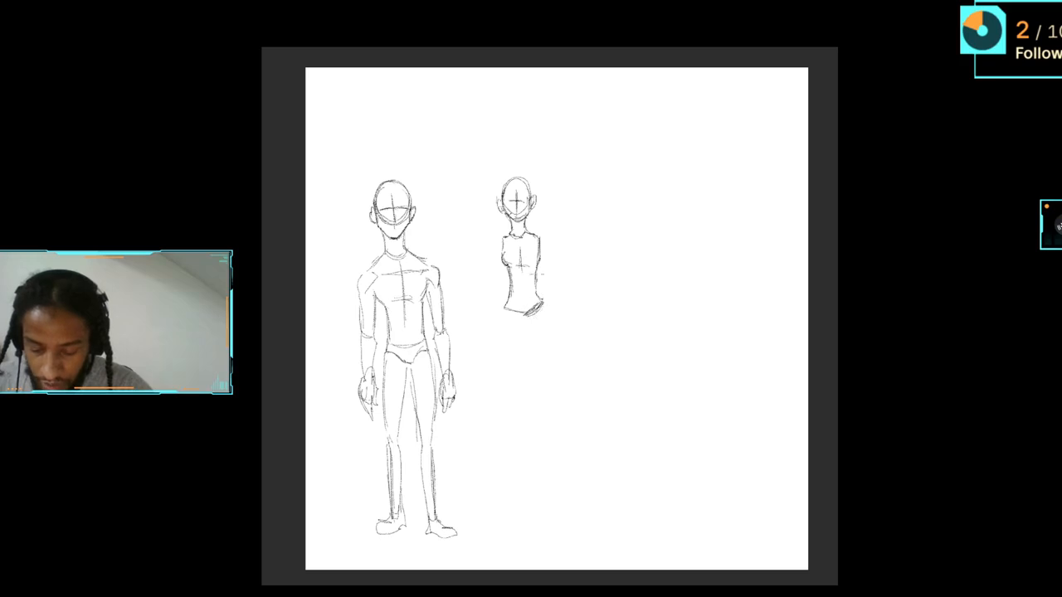
# Step: Undo the last hip strokes, then refine the female figure's chest contour and draw the hip line and pelvis
pyautogui.hotkey('ctrl', 'z')
pyautogui.hotkey('ctrl', 'z')
pyautogui.hotkey('ctrl', 'z')
pyautogui.hotkey('ctrl', 'z')
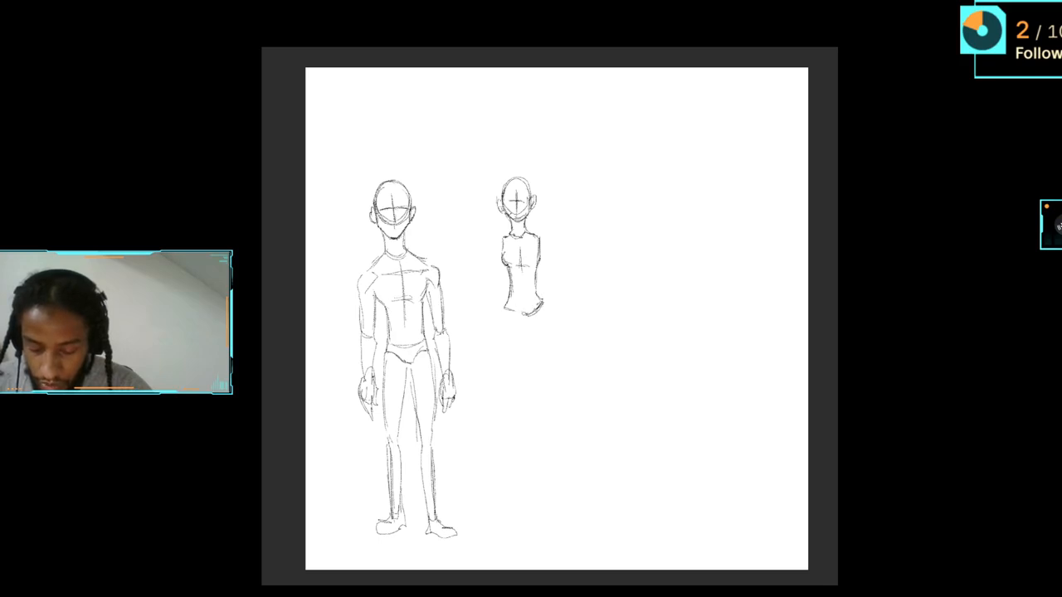
pyautogui.moveTo(540, 254); pyautogui.dragTo(533, 268)
pyautogui.moveTo(536, 308)
pyautogui.mouseDown()
pyautogui.moveTo(506, 310)
pyautogui.moveTo(525, 332)
pyautogui.moveTo(544, 309)
pyautogui.moveTo(504, 315)
pyautogui.moveTo(524, 333)
pyautogui.mouseUp()
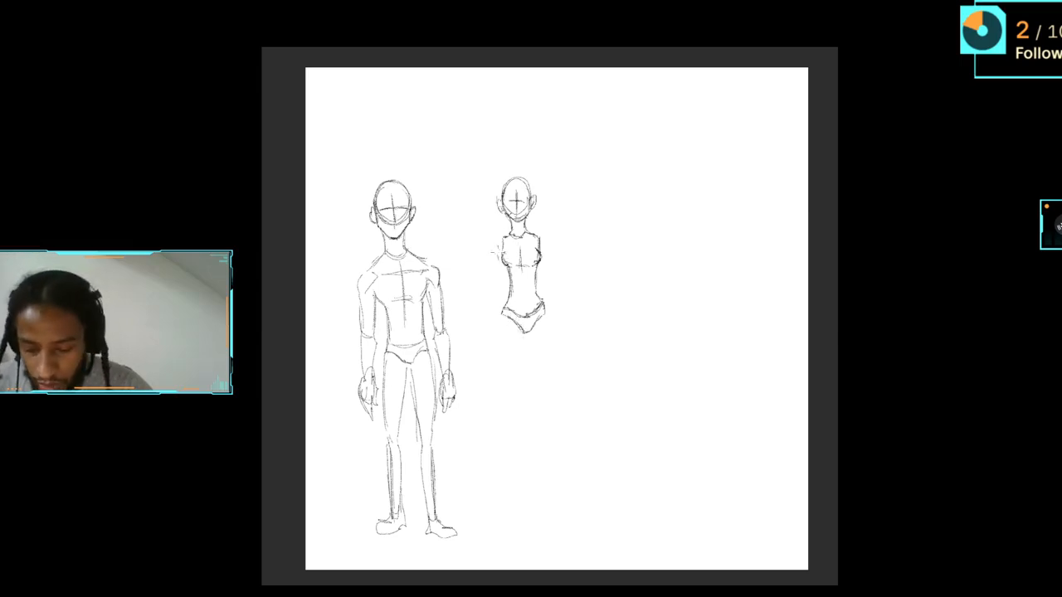
# Step: Sketch the female figure's two slim arms, angled slightly away from the torso down to the forearms
pyautogui.moveTo(497, 241)
pyautogui.mouseDown()
pyautogui.moveTo(494, 252)
pyautogui.moveTo(546, 243)
pyautogui.moveTo(486, 311)
pyautogui.mouseUp()
pyautogui.moveTo(501, 265); pyautogui.dragTo(495, 305)
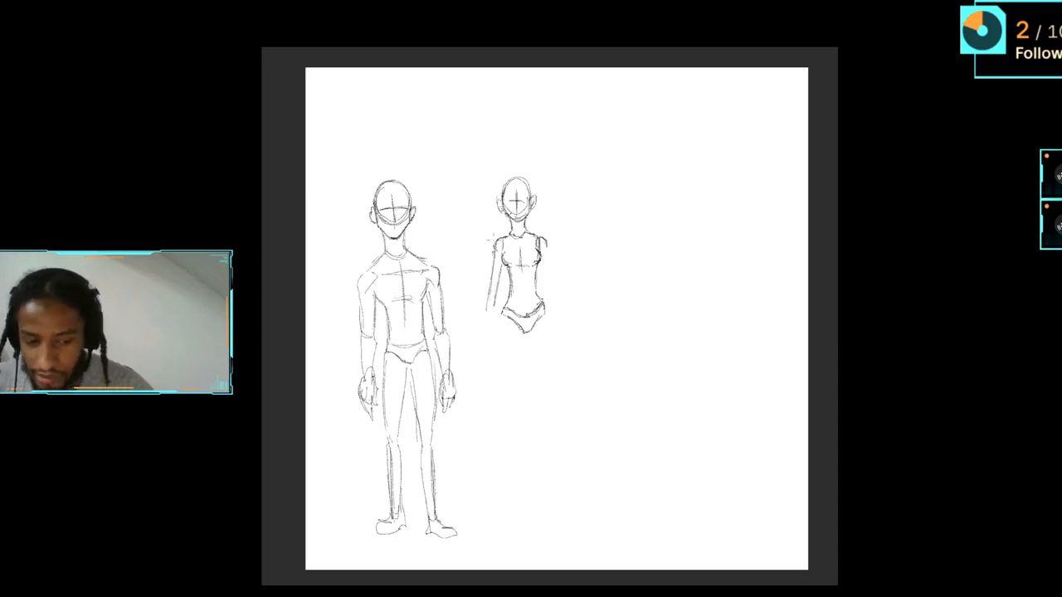
pyautogui.moveTo(545, 244); pyautogui.dragTo(563, 300)
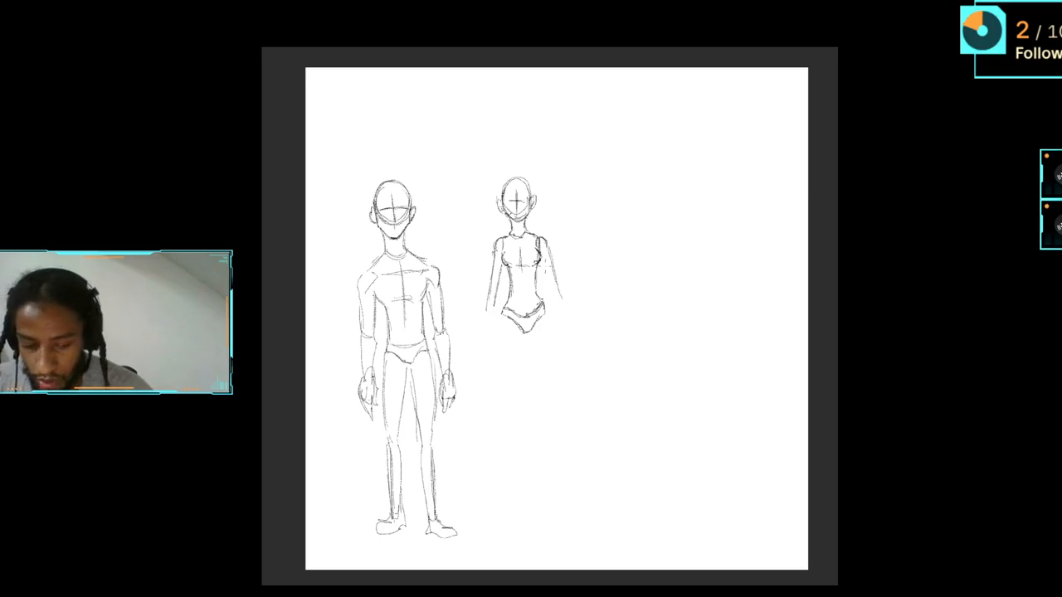
pyautogui.moveTo(541, 257); pyautogui.dragTo(566, 330)
# Step: Sketch both of the female figure's thighs from the pelvis to the knees and begin one lower leg
pyautogui.moveTo(556, 303)
pyautogui.mouseDown()
pyautogui.moveTo(563, 321)
pyautogui.moveTo(545, 310)
pyautogui.moveTo(508, 392)
pyautogui.mouseUp()
pyautogui.moveTo(501, 325); pyautogui.dragTo(517, 390)
pyautogui.moveTo(521, 348)
pyautogui.mouseDown()
pyautogui.moveTo(518, 393)
pyautogui.moveTo(527, 368)
pyautogui.mouseUp()
pyautogui.moveTo(523, 325)
pyautogui.mouseDown()
pyautogui.moveTo(521, 348)
pyautogui.moveTo(535, 383)
pyautogui.moveTo(536, 370)
pyautogui.moveTo(546, 383)
pyautogui.moveTo(545, 324)
pyautogui.moveTo(547, 377)
pyautogui.mouseUp()
pyautogui.moveTo(547, 335)
pyautogui.mouseDown()
pyautogui.moveTo(554, 352)
pyautogui.moveTo(519, 427)
pyautogui.moveTo(519, 471)
pyautogui.mouseUp()
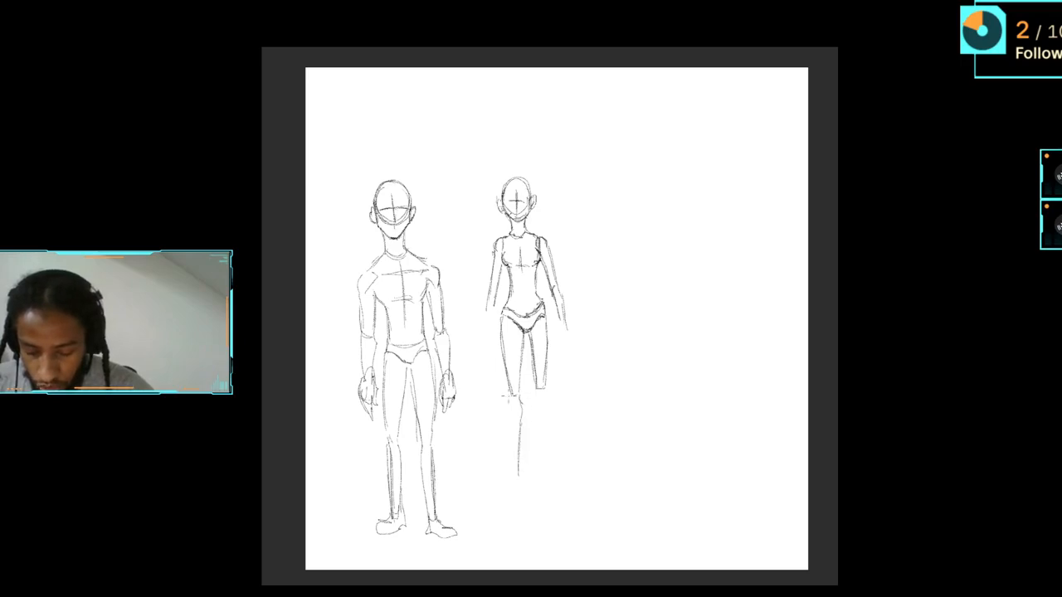
# Step: Sketch the female figure's lower legs with knees and calves, and add both feet
pyautogui.moveTo(507, 398); pyautogui.dragTo(518, 488)
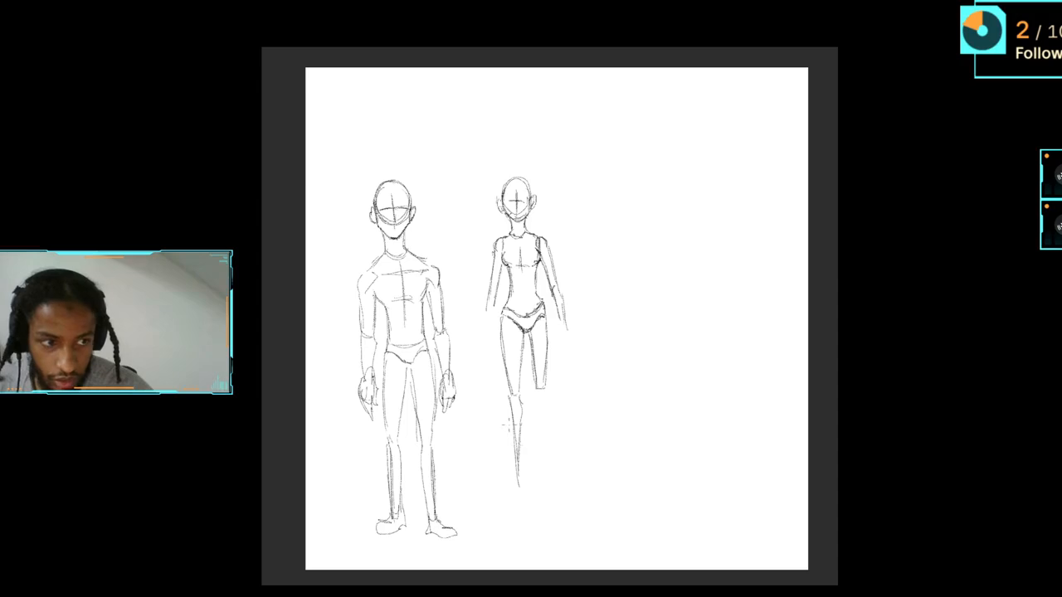
pyautogui.moveTo(521, 425); pyautogui.dragTo(520, 478)
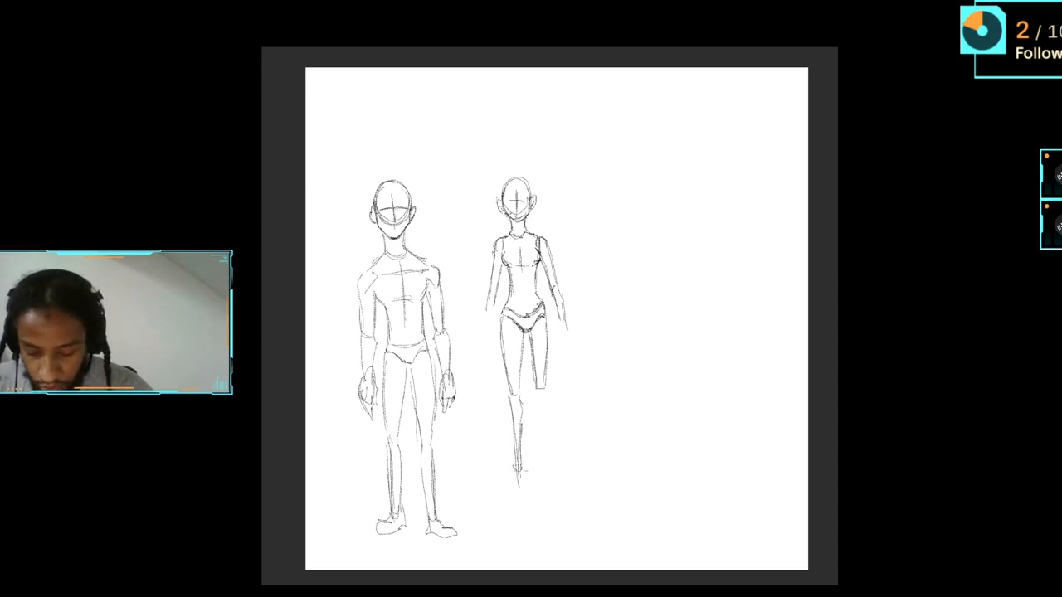
pyautogui.moveTo(508, 403)
pyautogui.mouseDown()
pyautogui.moveTo(517, 476)
pyautogui.moveTo(500, 486)
pyautogui.moveTo(522, 481)
pyautogui.mouseUp()
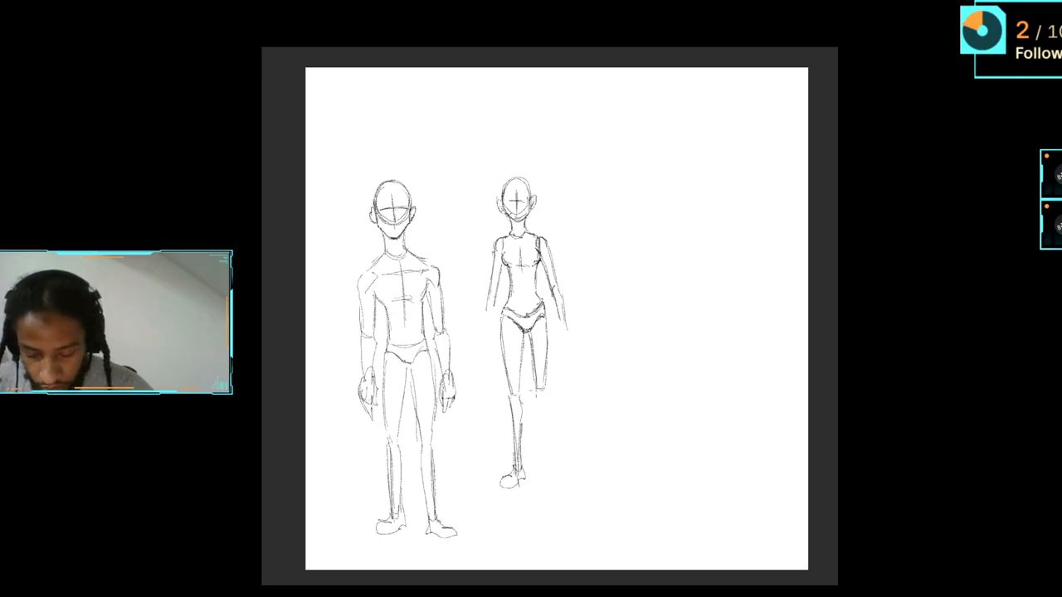
pyautogui.moveTo(538, 413); pyautogui.dragTo(546, 473)
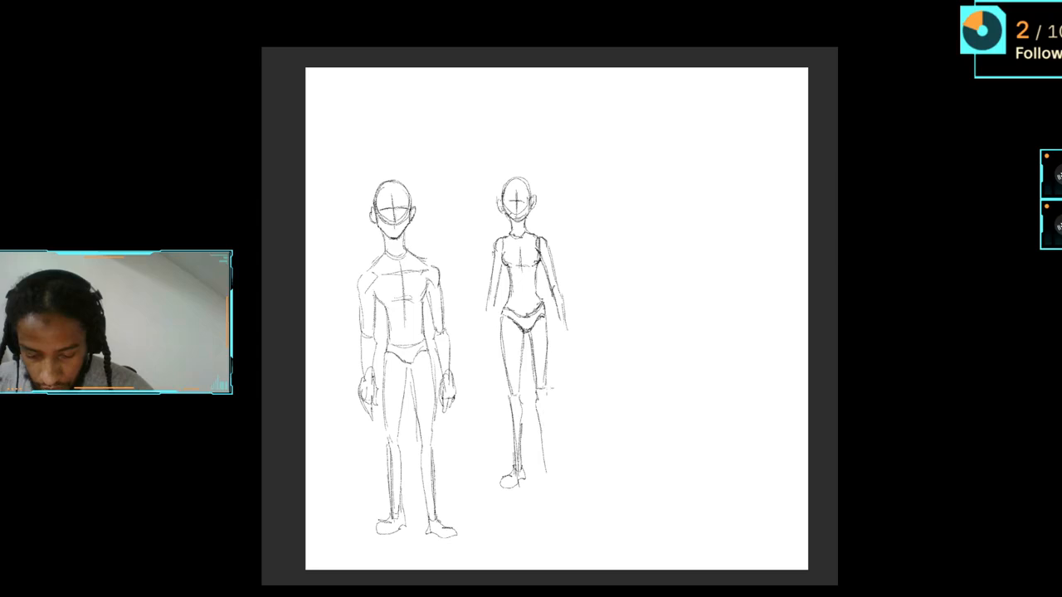
pyautogui.moveTo(547, 394)
pyautogui.mouseDown()
pyautogui.moveTo(546, 471)
pyautogui.moveTo(567, 476)
pyautogui.moveTo(549, 487)
pyautogui.mouseUp()
pyautogui.moveTo(542, 458); pyautogui.dragTo(540, 482)
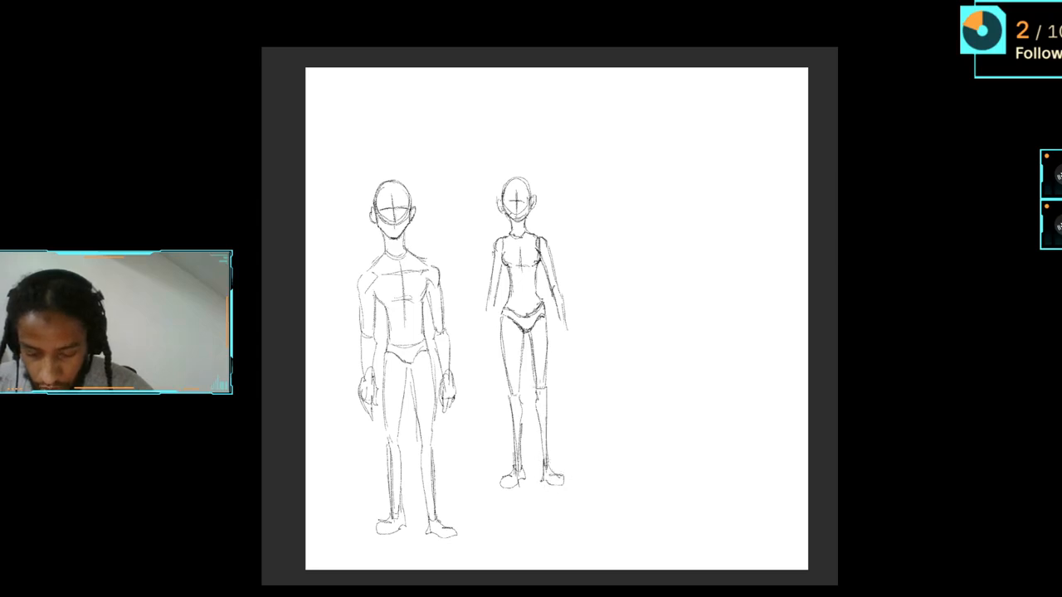
# Step: Complete the female figure's forearms and sketch both hands
pyautogui.moveTo(496, 295); pyautogui.dragTo(489, 335)
pyautogui.moveTo(493, 304); pyautogui.dragTo(490, 365)
pyautogui.moveTo(561, 310)
pyautogui.mouseDown()
pyautogui.moveTo(565, 330)
pyautogui.moveTo(556, 337)
pyautogui.mouseUp()
pyautogui.moveTo(552, 333)
pyautogui.mouseDown()
pyautogui.moveTo(567, 345)
pyautogui.moveTo(552, 337)
pyautogui.mouseUp()
pyautogui.moveTo(554, 335)
pyautogui.mouseDown()
pyautogui.moveTo(561, 351)
pyautogui.moveTo(565, 342)
pyautogui.mouseUp()
pyautogui.moveTo(500, 203); pyautogui.dragTo(511, 180)
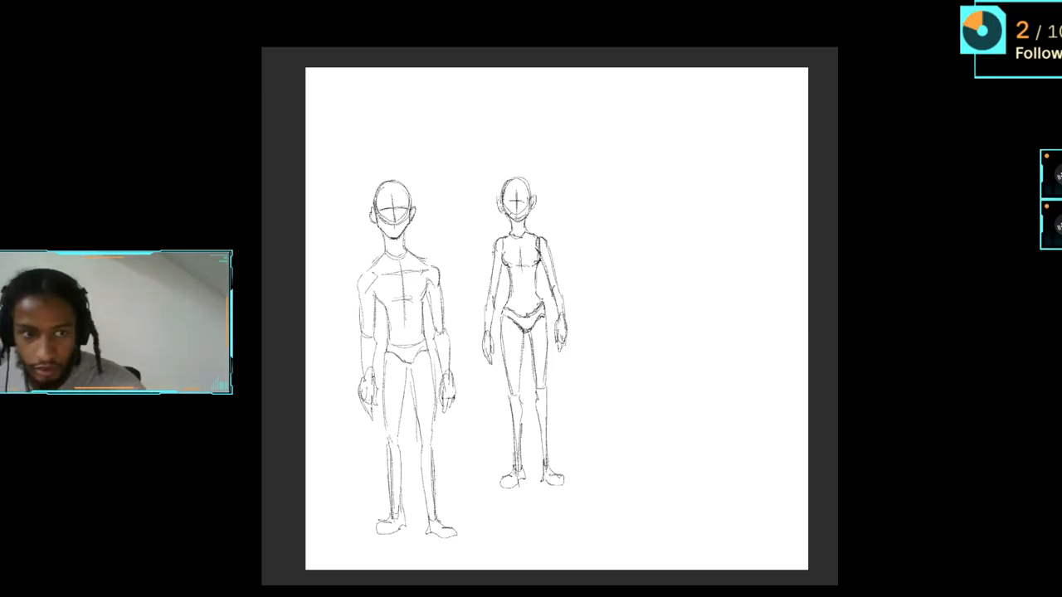
# Step: Move the whole female figure down and slightly toward the male so their feet are level, and reinforce its thigh outline
pyautogui.moveTo(568, 231)
pyautogui.mouseDown()
pyautogui.moveTo(564, 325)
pyautogui.moveTo(591, 367)
pyautogui.moveTo(544, 524)
pyautogui.moveTo(473, 395)
pyautogui.moveTo(490, 164)
pyautogui.moveTo(614, 292)
pyautogui.mouseUp()
pyautogui.hotkey('ctrl', 'z')
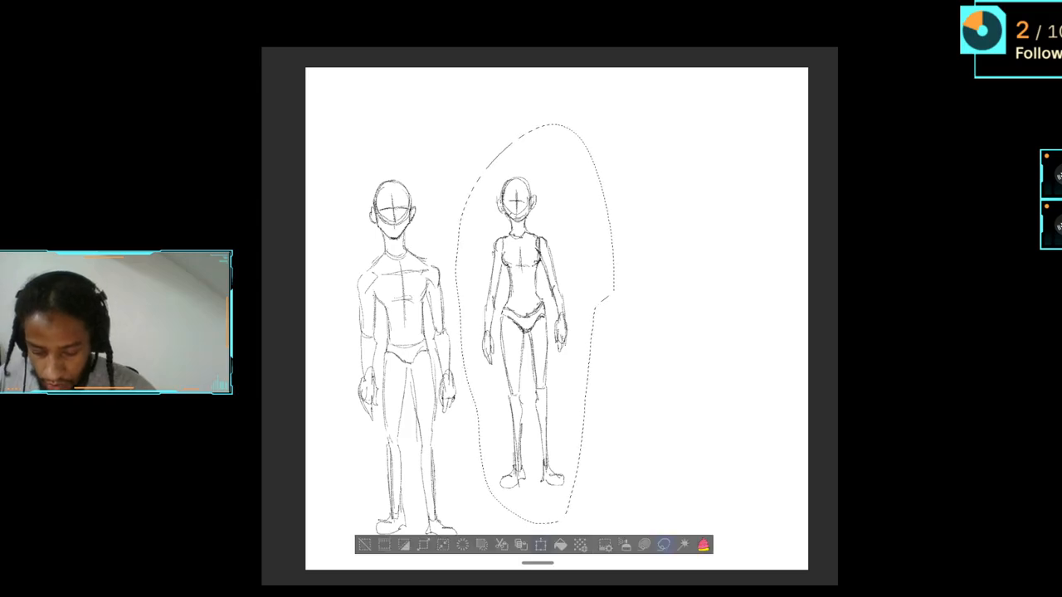
pyautogui.click(541, 545)
pyautogui.moveTo(530, 332); pyautogui.dragTo(517, 378)
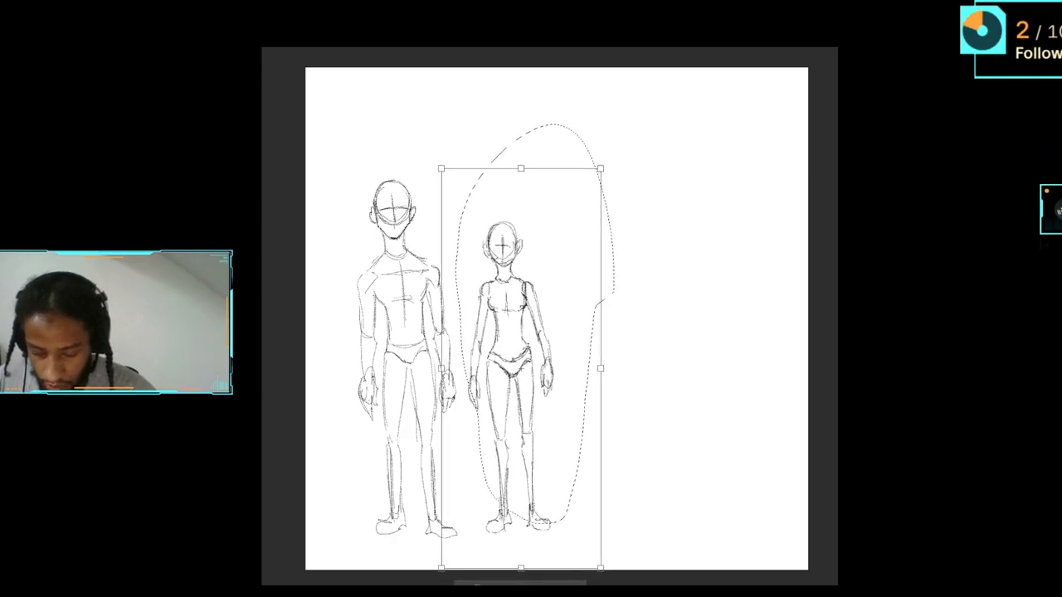
pyautogui.press('Return')
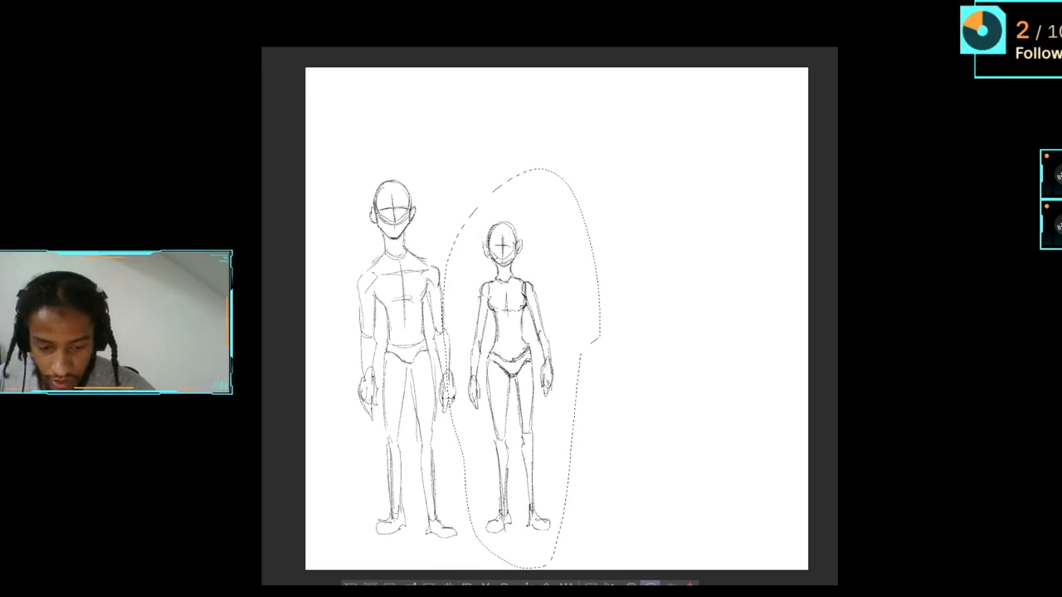
pyautogui.hotkey('ctrl', 'd')
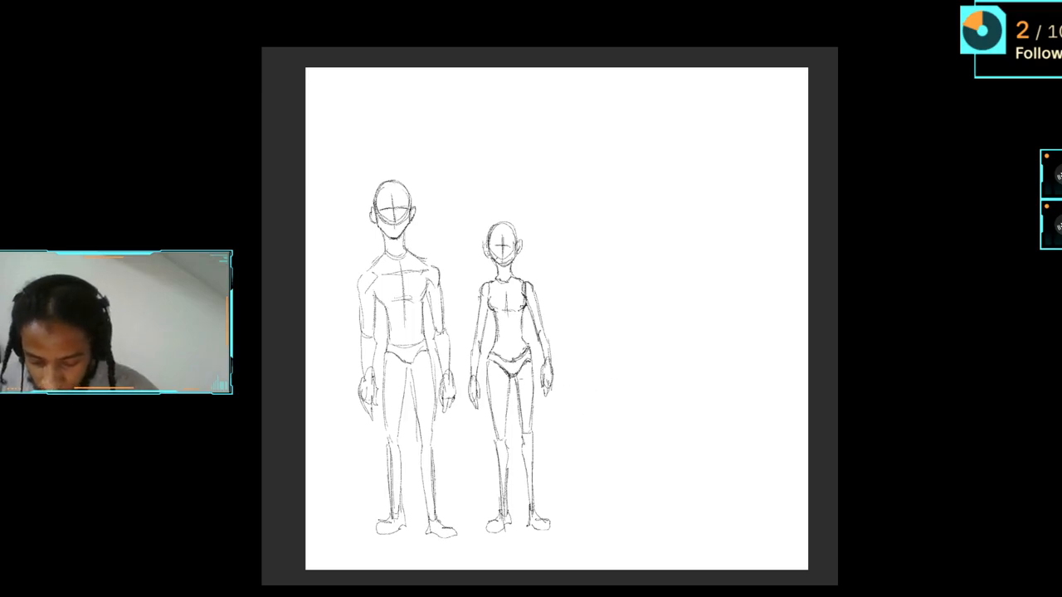
pyautogui.moveTo(513, 374)
pyautogui.mouseDown()
pyautogui.moveTo(522, 432)
pyautogui.moveTo(533, 416)
pyautogui.moveTo(533, 345)
pyautogui.moveTo(535, 429)
pyautogui.mouseUp()
pyautogui.moveTo(534, 413); pyautogui.dragTo(532, 430)
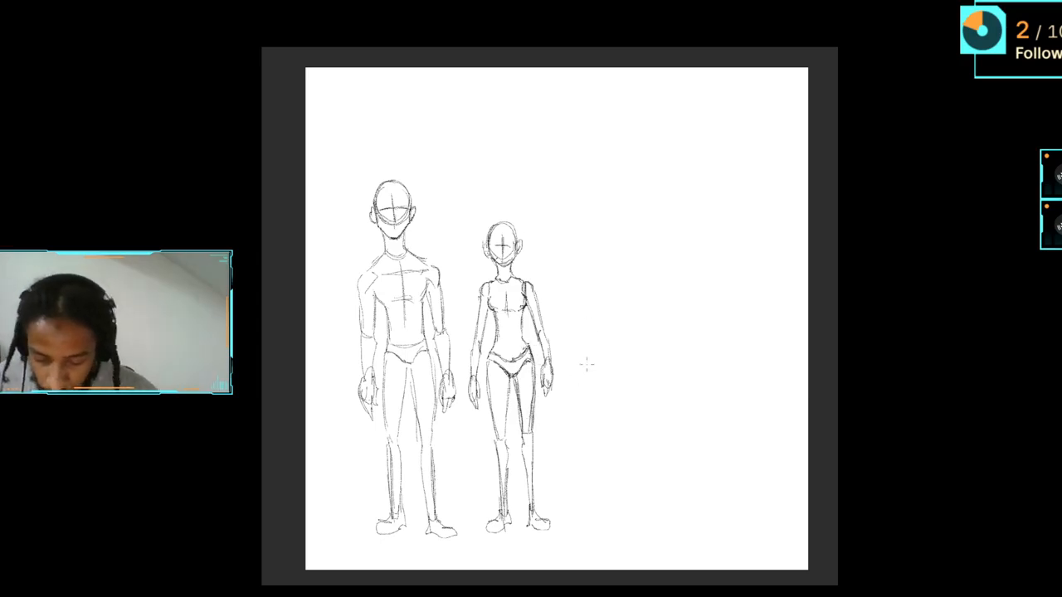
# Step: Sketch a small child figure's head, neck and torso to the right of the female figure, about waist height
pyautogui.moveTo(593, 374)
pyautogui.mouseDown()
pyautogui.moveTo(609, 349)
pyautogui.moveTo(612, 383)
pyautogui.moveTo(622, 377)
pyautogui.moveTo(593, 376)
pyautogui.moveTo(617, 385)
pyautogui.mouseUp()
pyautogui.moveTo(618, 377); pyautogui.dragTo(617, 388)
pyautogui.moveTo(596, 370)
pyautogui.mouseDown()
pyautogui.moveTo(606, 405)
pyautogui.moveTo(624, 373)
pyautogui.moveTo(610, 404)
pyautogui.moveTo(622, 406)
pyautogui.moveTo(595, 413)
pyautogui.moveTo(624, 389)
pyautogui.moveTo(627, 409)
pyautogui.moveTo(593, 416)
pyautogui.moveTo(592, 433)
pyautogui.moveTo(629, 425)
pyautogui.moveTo(631, 413)
pyautogui.moveTo(622, 440)
pyautogui.moveTo(593, 439)
pyautogui.moveTo(624, 441)
pyautogui.moveTo(598, 435)
pyautogui.moveTo(599, 463)
pyautogui.moveTo(627, 460)
pyautogui.mouseUp()
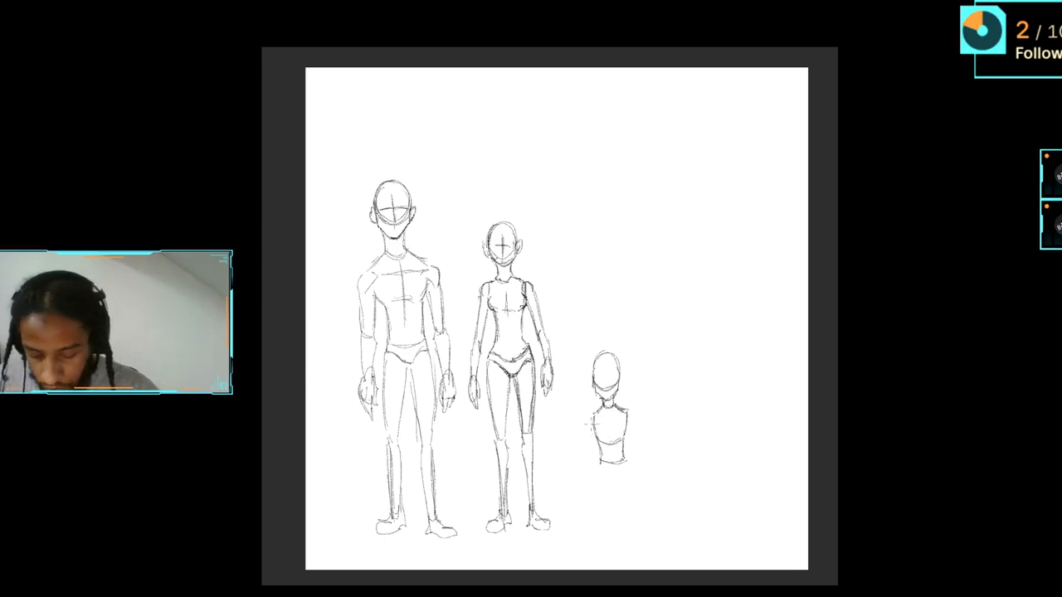
# Step: Sketch the child figure's rounded shoulders, both arms hanging at the sides and simple hands
pyautogui.moveTo(593, 413); pyautogui.dragTo(593, 426)
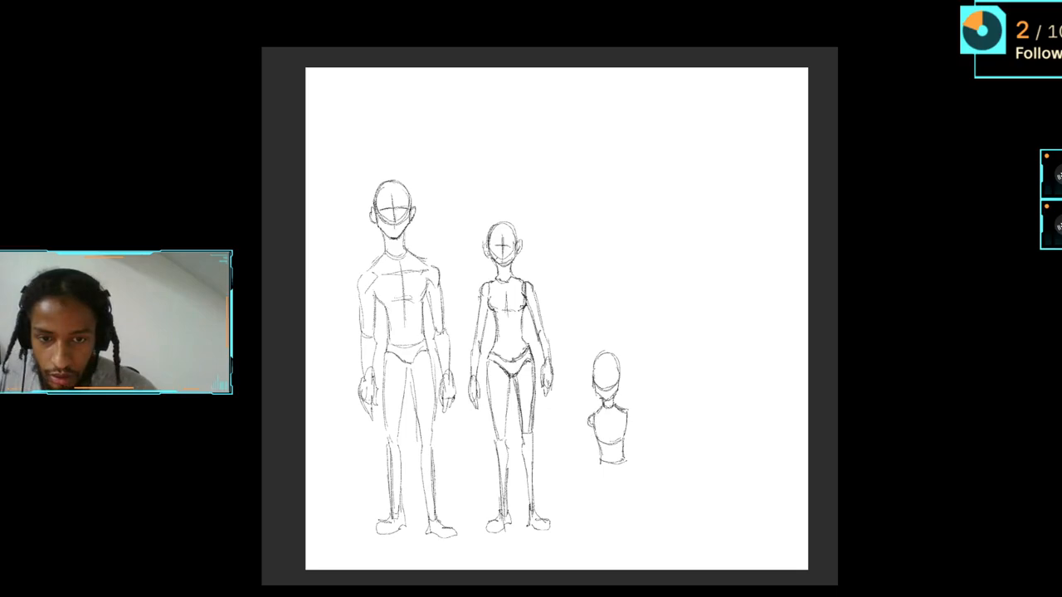
pyautogui.press('e')
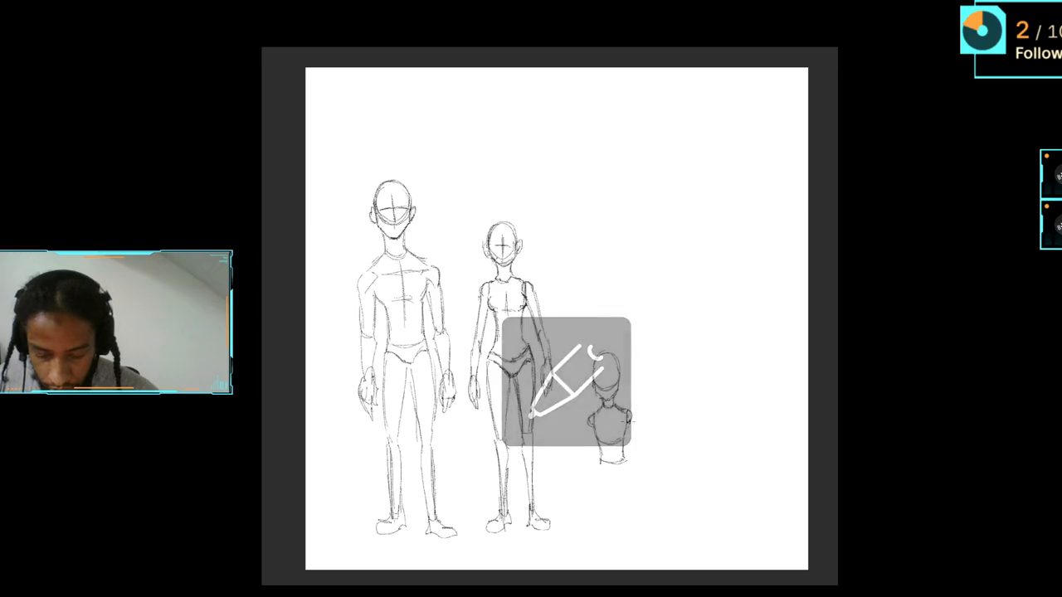
pyautogui.moveTo(592, 433); pyautogui.dragTo(587, 457)
pyautogui.moveTo(612, 418); pyautogui.dragTo(612, 434)
pyautogui.moveTo(605, 427)
pyautogui.mouseDown()
pyautogui.moveTo(632, 439)
pyautogui.moveTo(625, 422)
pyautogui.moveTo(637, 447)
pyautogui.moveTo(630, 427)
pyautogui.moveTo(631, 453)
pyautogui.mouseUp()
pyautogui.moveTo(631, 440); pyautogui.dragTo(635, 445)
pyautogui.moveTo(632, 426)
pyautogui.mouseDown()
pyautogui.moveTo(635, 401)
pyautogui.moveTo(642, 493)
pyautogui.mouseUp()
pyautogui.moveTo(634, 472); pyautogui.dragTo(637, 493)
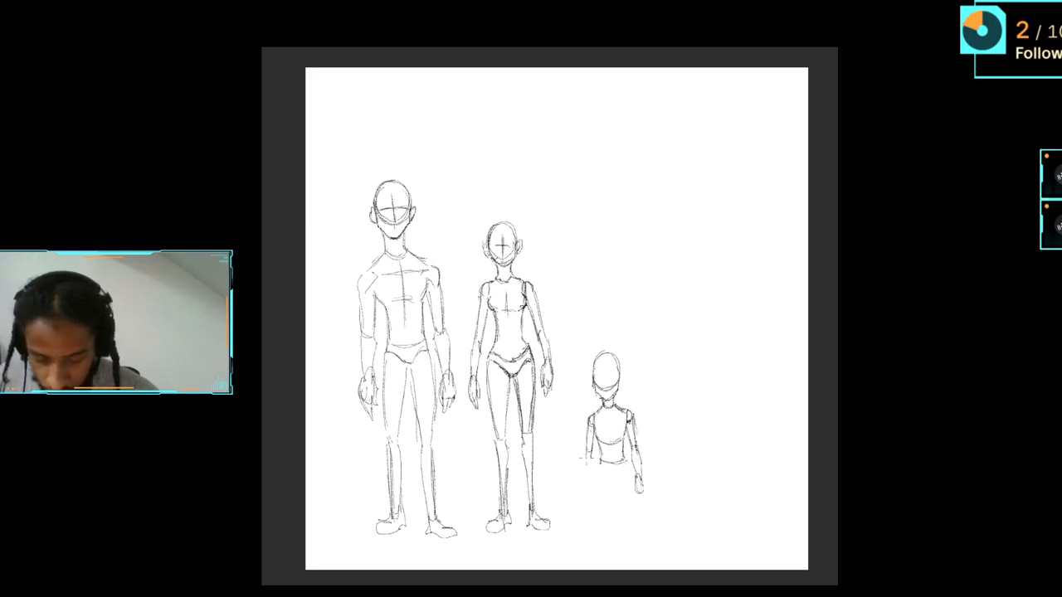
pyautogui.moveTo(593, 450)
pyautogui.mouseDown()
pyautogui.moveTo(580, 454)
pyautogui.moveTo(586, 503)
pyautogui.mouseUp()
# Step: Sketch the child figure's pelvis, two short legs and feet on the same ground level as the adults
pyautogui.moveTo(625, 457)
pyautogui.mouseDown()
pyautogui.moveTo(628, 467)
pyautogui.moveTo(599, 471)
pyautogui.moveTo(619, 474)
pyautogui.moveTo(594, 507)
pyautogui.moveTo(600, 514)
pyautogui.mouseUp()
pyautogui.moveTo(594, 508); pyautogui.dragTo(608, 513)
pyautogui.moveTo(612, 466); pyautogui.dragTo(605, 547)
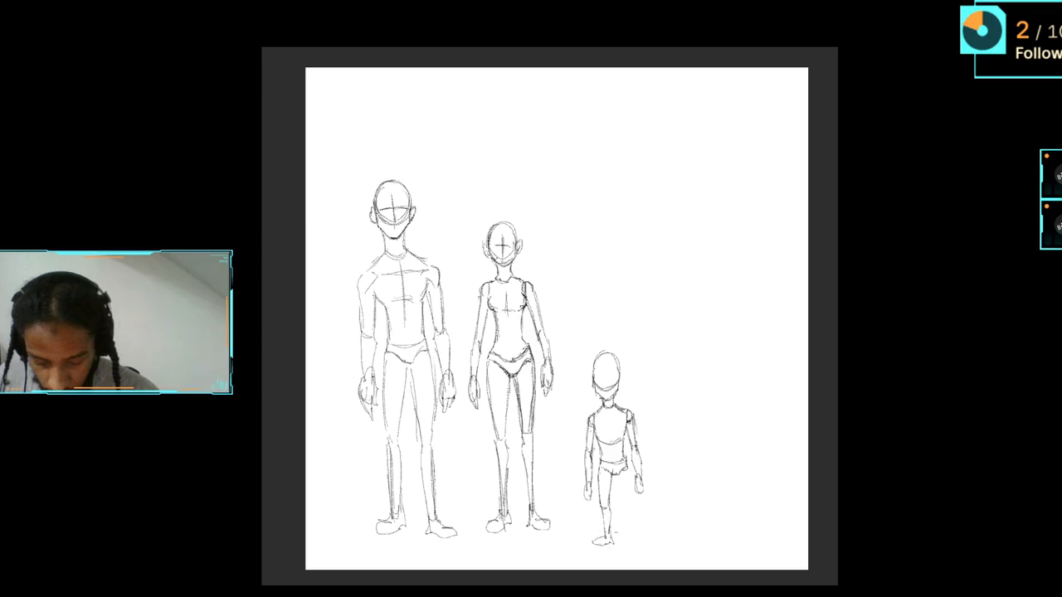
pyautogui.moveTo(596, 458)
pyautogui.mouseDown()
pyautogui.moveTo(619, 461)
pyautogui.moveTo(618, 507)
pyautogui.mouseUp()
pyautogui.moveTo(623, 485)
pyautogui.mouseDown()
pyautogui.moveTo(623, 536)
pyautogui.moveTo(645, 542)
pyautogui.moveTo(622, 544)
pyautogui.moveTo(620, 533)
pyautogui.mouseUp()
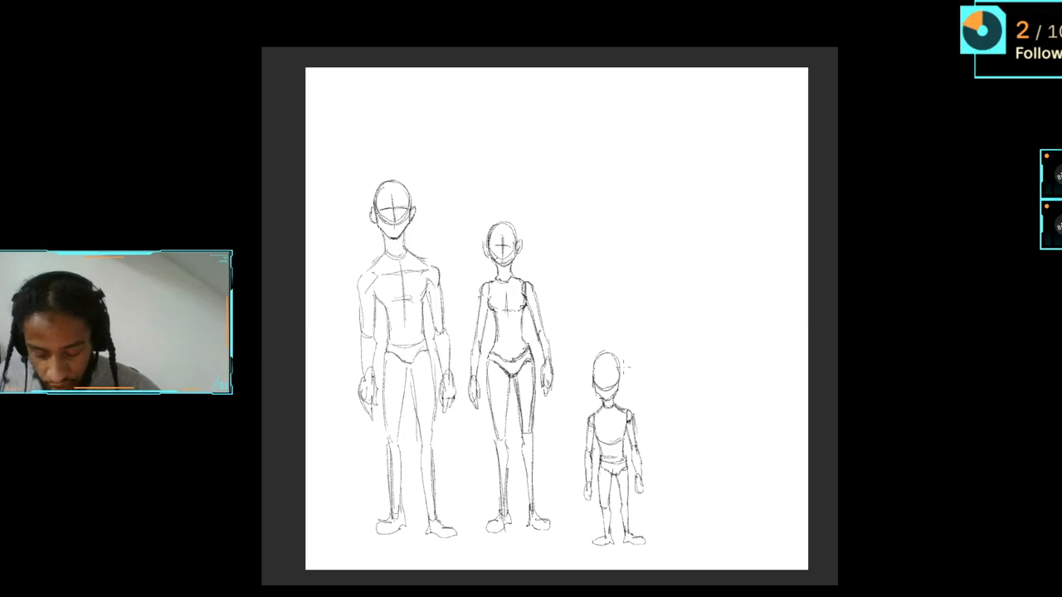
# Step: Erase the child figure's tall head outline and redraw it as a shorter, rounder head with ears
pyautogui.moveTo(593, 375)
pyautogui.mouseDown()
pyautogui.moveTo(589, 391)
pyautogui.moveTo(625, 391)
pyautogui.moveTo(599, 398)
pyautogui.moveTo(614, 399)
pyautogui.moveTo(596, 384)
pyautogui.moveTo(600, 355)
pyautogui.moveTo(617, 362)
pyautogui.moveTo(617, 384)
pyautogui.mouseUp()
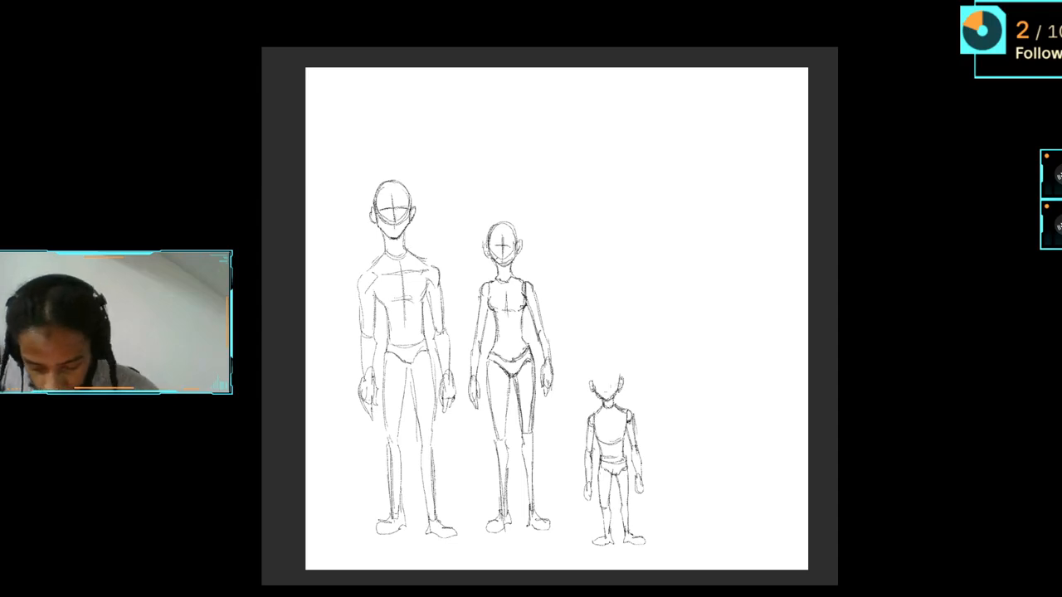
pyautogui.moveTo(591, 386)
pyautogui.mouseDown()
pyautogui.moveTo(617, 390)
pyautogui.moveTo(591, 374)
pyautogui.moveTo(611, 358)
pyautogui.moveTo(621, 383)
pyautogui.moveTo(600, 396)
pyautogui.mouseUp()
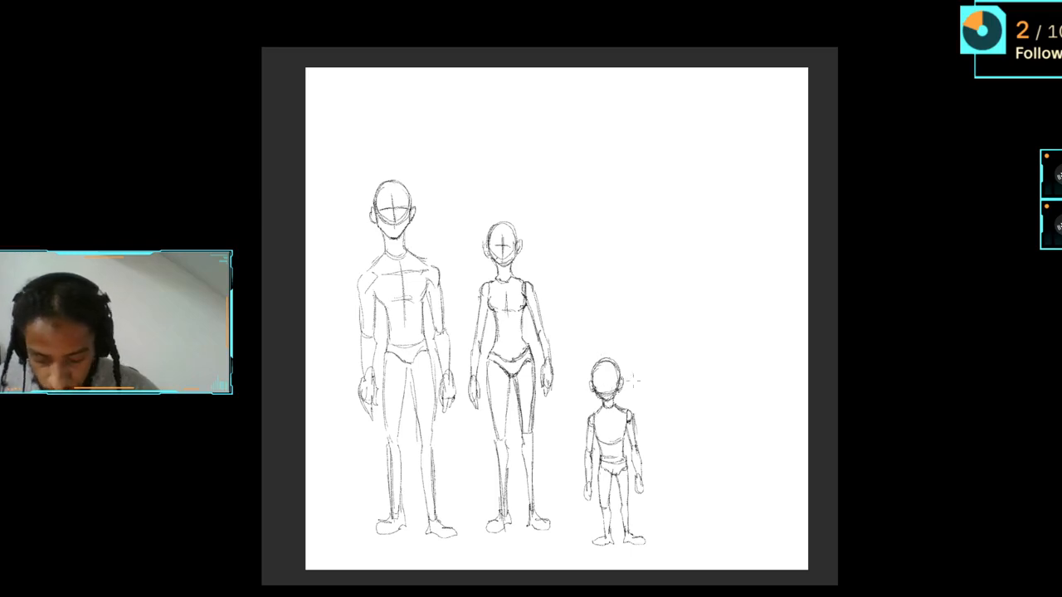
# Step: Refine the child figure's jaw, the crotch line of its pelvis and the side contour of its torso
pyautogui.moveTo(613, 387); pyautogui.dragTo(603, 400)
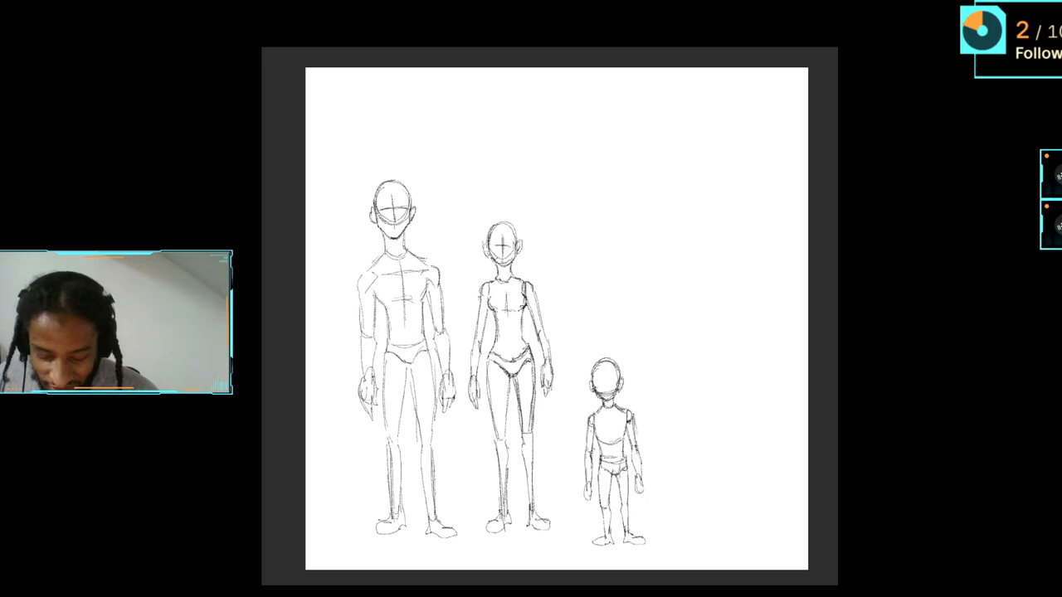
pyautogui.moveTo(615, 475); pyautogui.dragTo(628, 466)
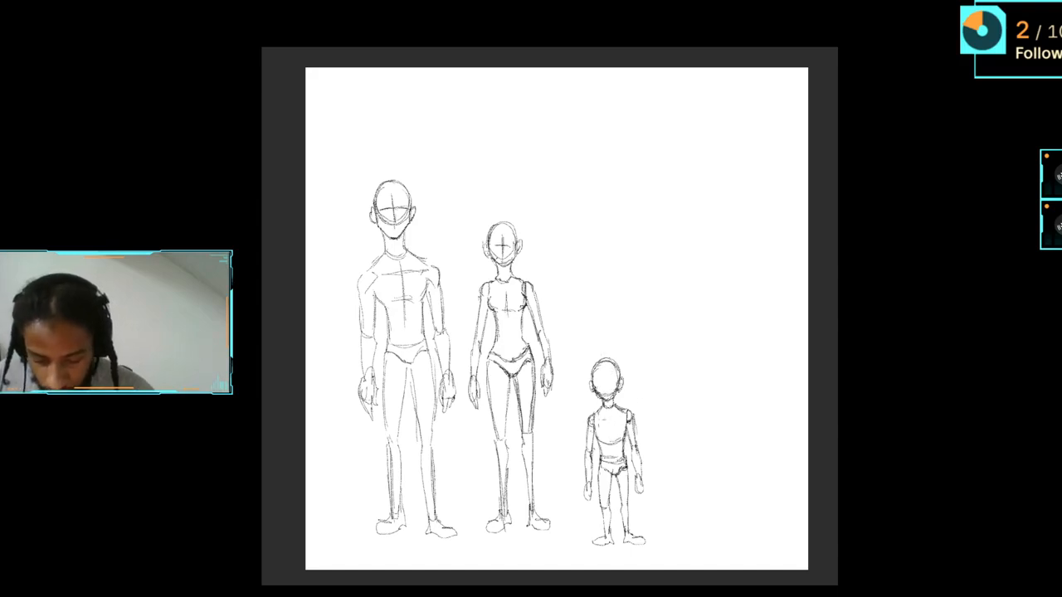
pyautogui.moveTo(596, 417); pyautogui.dragTo(598, 449)
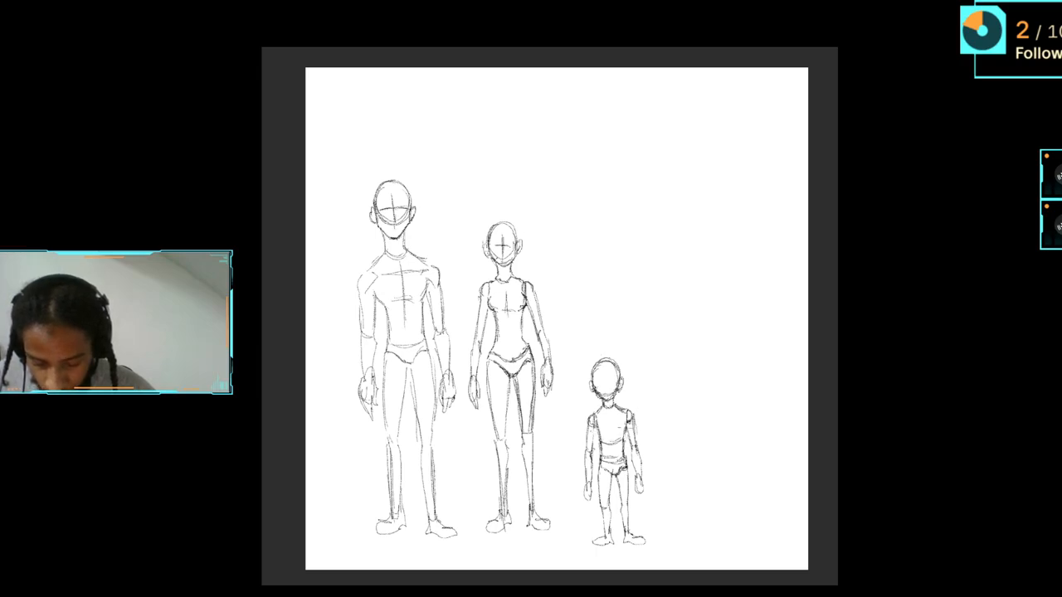
# Step: Erase the child figure's forearms and hands, redraw them shorter to end around hip level, and firm up the thigh contours
pyautogui.moveTo(586, 499)
pyautogui.mouseDown()
pyautogui.moveTo(587, 450)
pyautogui.moveTo(589, 503)
pyautogui.mouseUp()
pyautogui.moveTo(635, 466)
pyautogui.mouseDown()
pyautogui.moveTo(637, 485)
pyautogui.moveTo(633, 448)
pyautogui.moveTo(640, 493)
pyautogui.mouseUp()
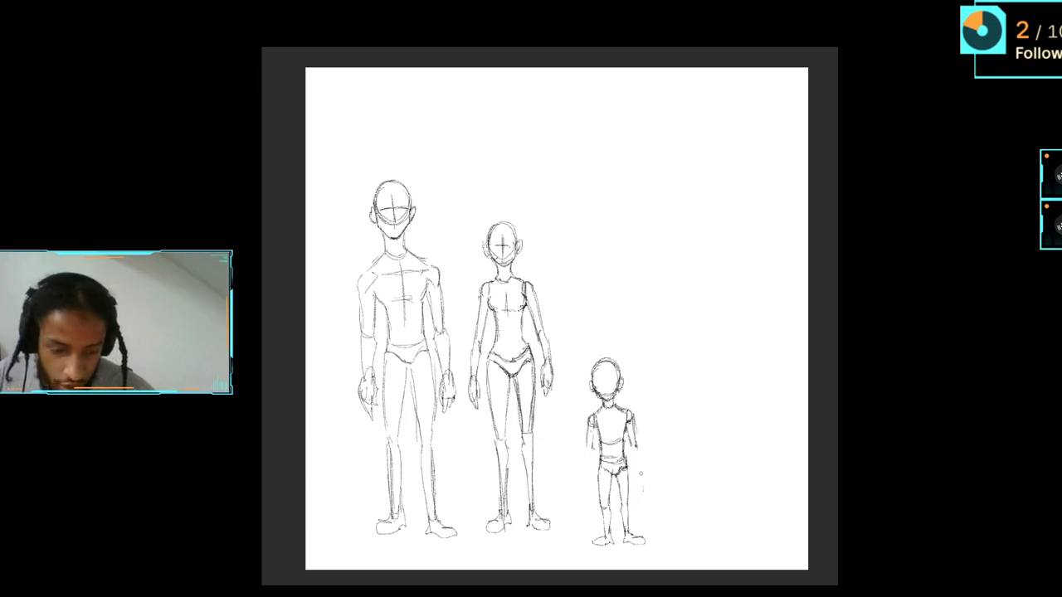
pyautogui.moveTo(587, 444); pyautogui.dragTo(593, 486)
pyautogui.moveTo(585, 468); pyautogui.dragTo(589, 483)
pyautogui.moveTo(633, 433); pyautogui.dragTo(637, 471)
pyautogui.moveTo(630, 461); pyautogui.dragTo(639, 476)
pyautogui.moveTo(637, 462)
pyautogui.mouseDown()
pyautogui.moveTo(643, 483)
pyautogui.moveTo(630, 476)
pyautogui.mouseUp()
pyautogui.moveTo(633, 465); pyautogui.dragTo(640, 488)
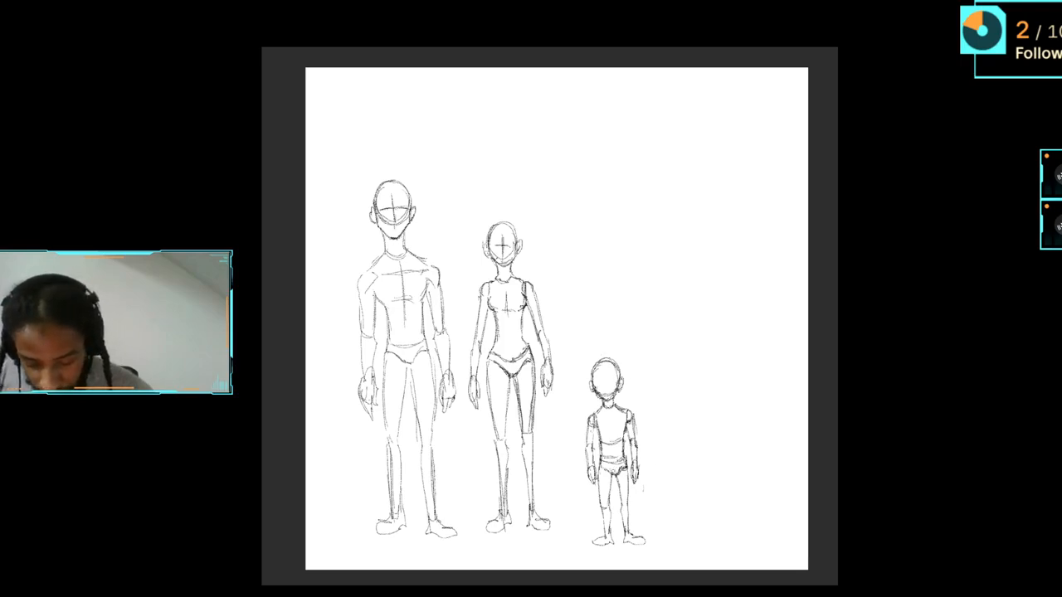
pyautogui.moveTo(605, 469); pyautogui.dragTo(602, 502)
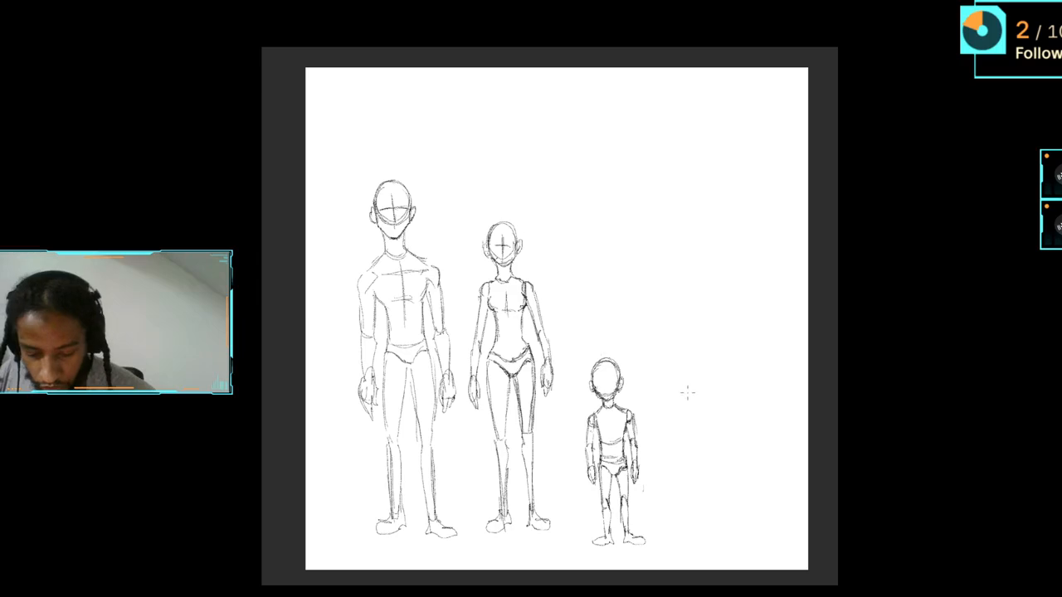
# Step: Sketch a short stout figure beside the child with a round head, wide jaw, ear, round belly and hanging arms
pyautogui.moveTo(687, 393)
pyautogui.mouseDown()
pyautogui.moveTo(700, 371)
pyautogui.moveTo(720, 395)
pyautogui.moveTo(708, 372)
pyautogui.moveTo(716, 403)
pyautogui.moveTo(724, 390)
pyautogui.moveTo(699, 374)
pyautogui.moveTo(685, 402)
pyautogui.moveTo(683, 389)
pyautogui.moveTo(682, 417)
pyautogui.moveTo(694, 427)
pyautogui.moveTo(720, 418)
pyautogui.moveTo(724, 400)
pyautogui.moveTo(724, 416)
pyautogui.moveTo(728, 394)
pyautogui.moveTo(727, 408)
pyautogui.moveTo(732, 401)
pyautogui.moveTo(697, 399)
pyautogui.moveTo(699, 432)
pyautogui.moveTo(698, 418)
pyautogui.moveTo(686, 431)
pyautogui.moveTo(689, 493)
pyautogui.moveTo(685, 468)
pyautogui.moveTo(723, 492)
pyautogui.mouseUp()
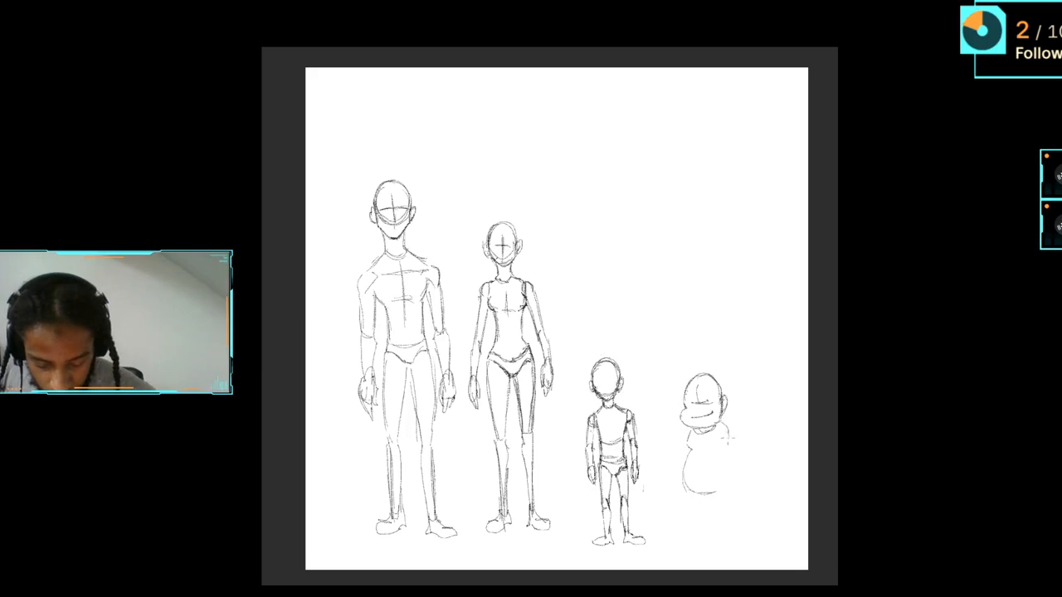
pyautogui.moveTo(727, 428)
pyautogui.mouseDown()
pyautogui.moveTo(740, 468)
pyautogui.moveTo(725, 445)
pyautogui.moveTo(738, 495)
pyautogui.moveTo(743, 462)
pyautogui.moveTo(740, 511)
pyautogui.mouseUp()
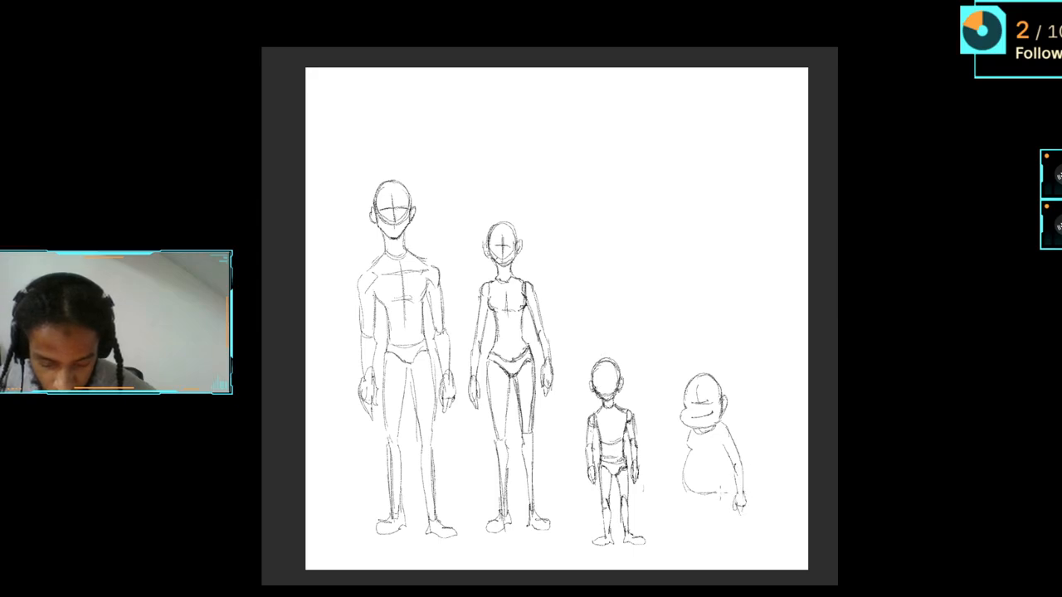
pyautogui.moveTo(728, 465)
pyautogui.mouseDown()
pyautogui.moveTo(725, 487)
pyautogui.moveTo(727, 475)
pyautogui.mouseUp()
pyautogui.moveTo(694, 439)
pyautogui.mouseDown()
pyautogui.moveTo(677, 489)
pyautogui.moveTo(716, 507)
pyautogui.moveTo(726, 536)
pyautogui.mouseUp()
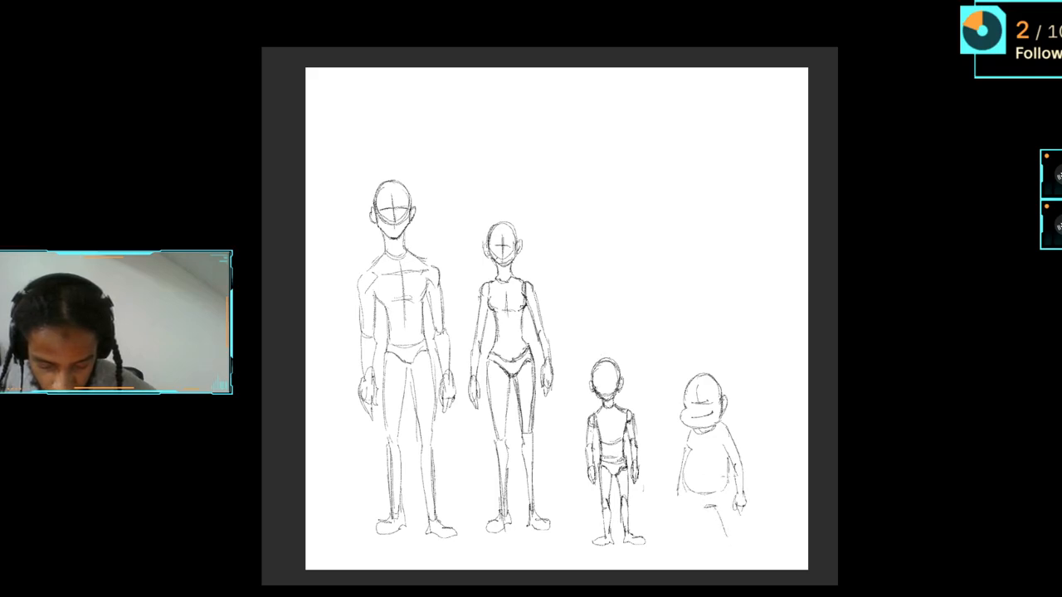
# Step: Sketch the stout figure's two short legs with outward-pointing feet and add its missing hand
pyautogui.moveTo(730, 488)
pyautogui.mouseDown()
pyautogui.moveTo(739, 543)
pyautogui.moveTo(758, 549)
pyautogui.moveTo(723, 557)
pyautogui.moveTo(742, 543)
pyautogui.mouseUp()
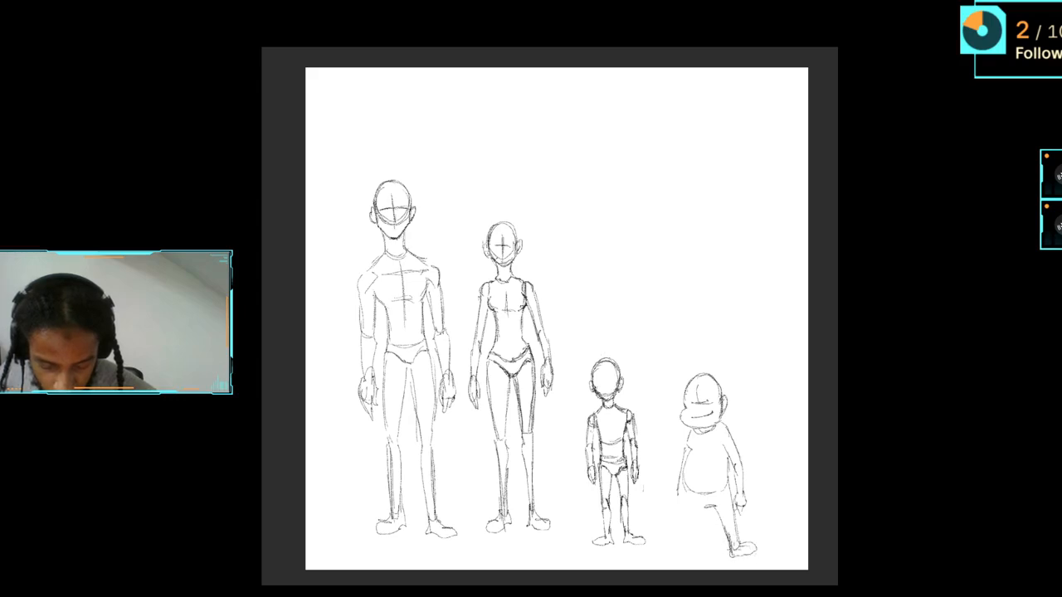
pyautogui.moveTo(706, 507); pyautogui.dragTo(708, 547)
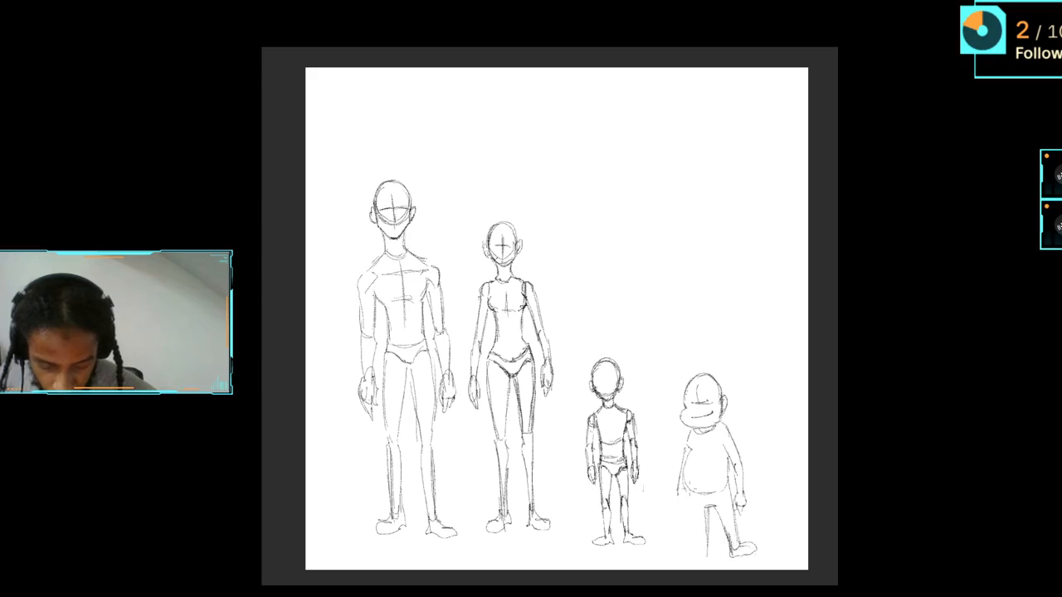
pyautogui.moveTo(697, 489)
pyautogui.mouseDown()
pyautogui.moveTo(688, 544)
pyautogui.moveTo(698, 550)
pyautogui.moveTo(677, 549)
pyautogui.moveTo(695, 559)
pyautogui.moveTo(710, 530)
pyautogui.mouseUp()
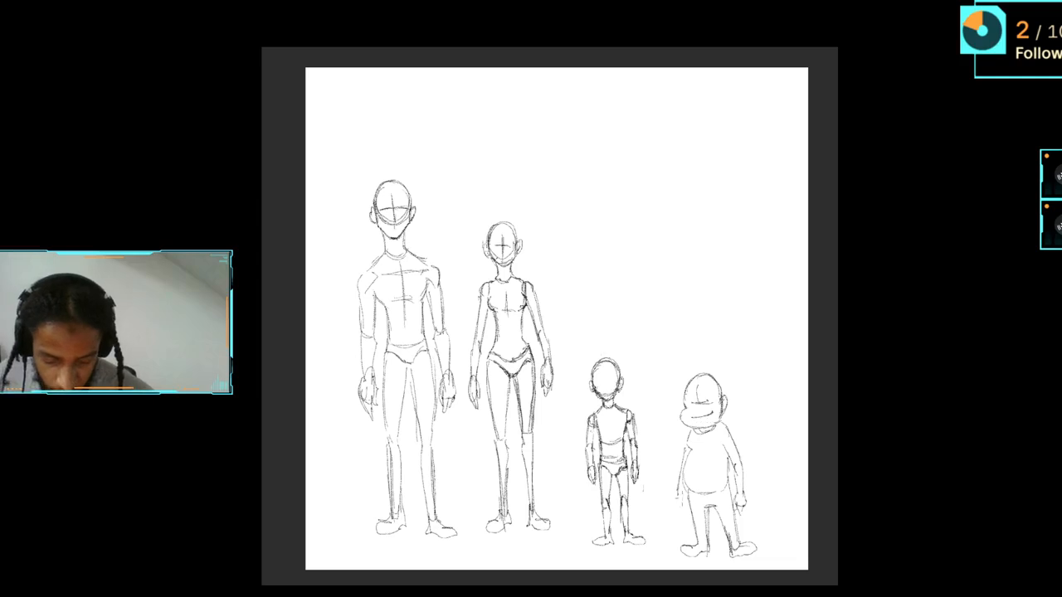
pyautogui.moveTo(677, 492); pyautogui.dragTo(685, 507)
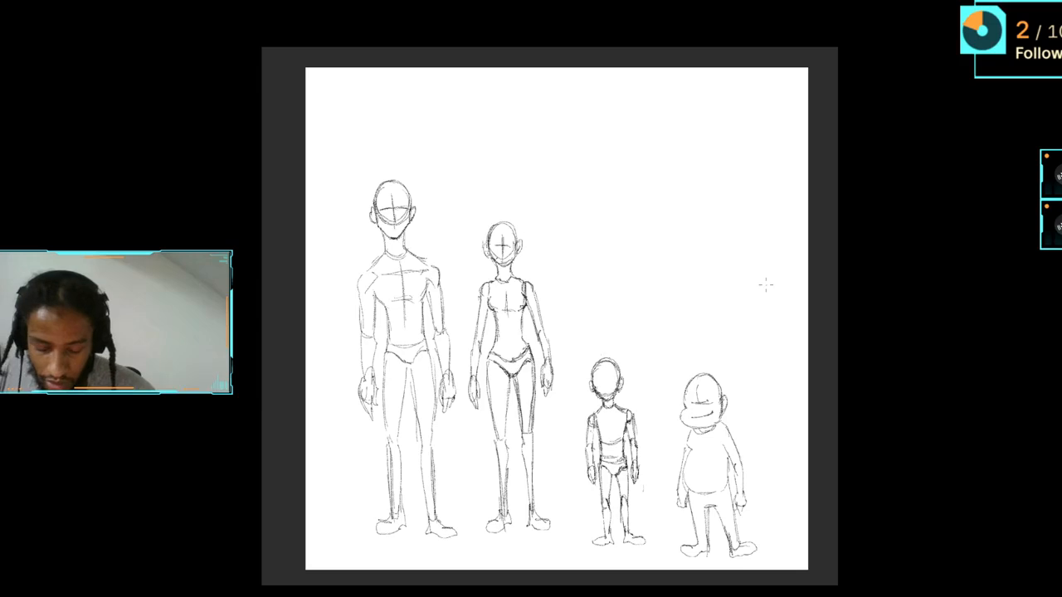
# Step: Touch up the stout figure's face and the tall male figure's chest side and shoulder line
pyautogui.moveTo(684, 401)
pyautogui.mouseDown()
pyautogui.moveTo(692, 381)
pyautogui.moveTo(716, 378)
pyautogui.moveTo(724, 400)
pyautogui.mouseUp()
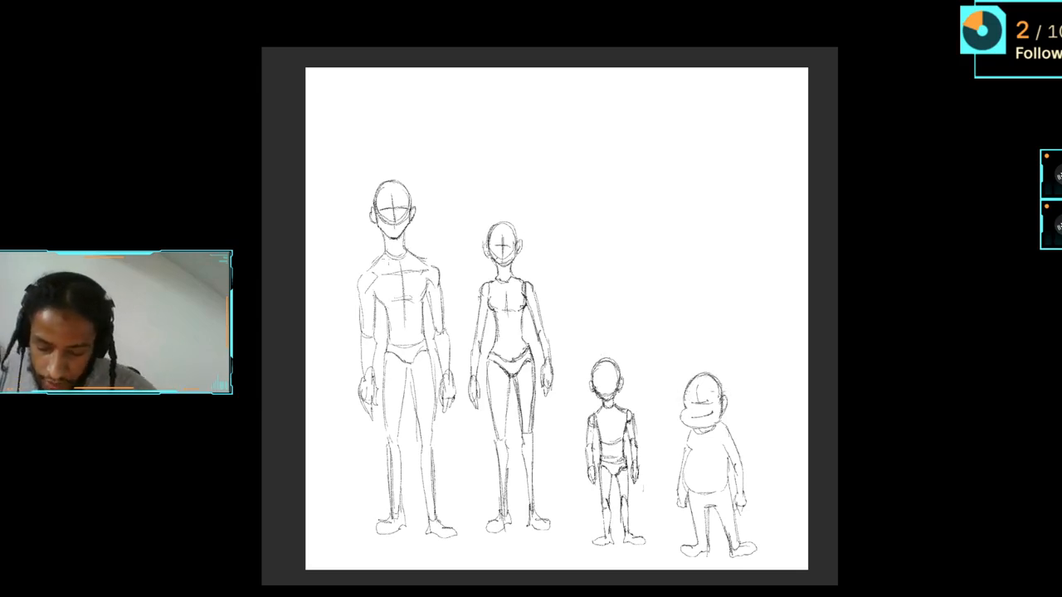
pyautogui.moveTo(380, 292); pyautogui.dragTo(378, 307)
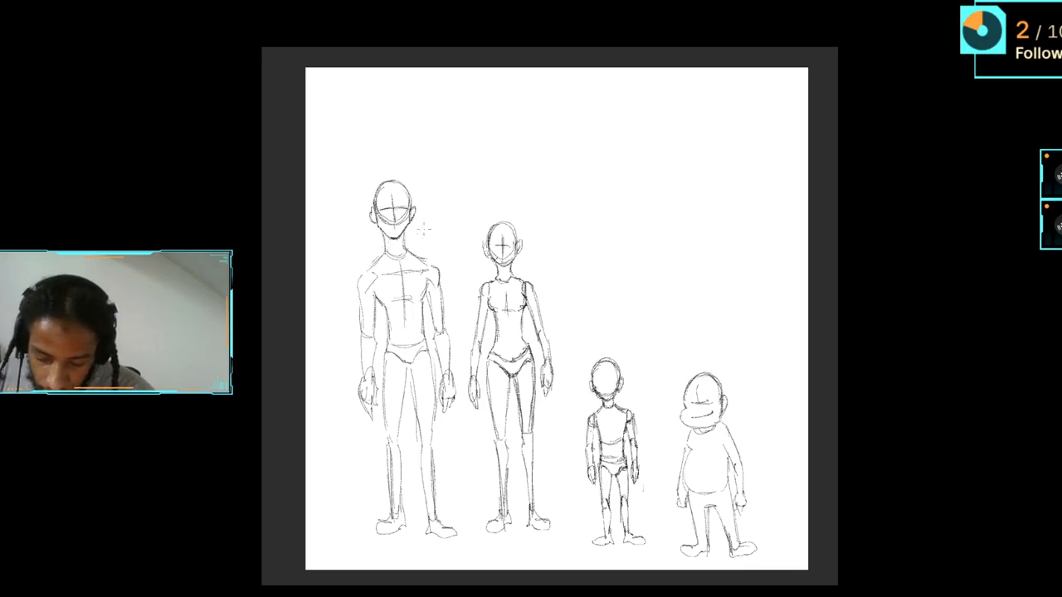
pyautogui.moveTo(422, 262); pyautogui.dragTo(440, 272)
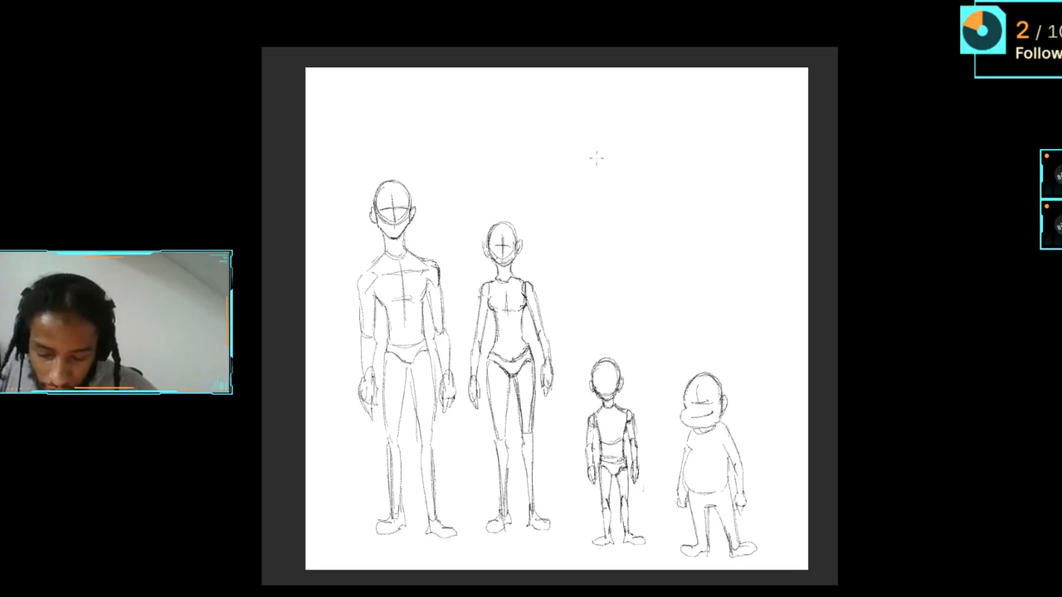
# Step: Above the child, sketch another adult's oval head with ears, the shoulders and one full arm with a hand
pyautogui.moveTo(594, 169)
pyautogui.mouseDown()
pyautogui.moveTo(594, 155)
pyautogui.moveTo(616, 159)
pyautogui.moveTo(601, 145)
pyautogui.moveTo(604, 180)
pyautogui.moveTo(617, 156)
pyautogui.mouseUp()
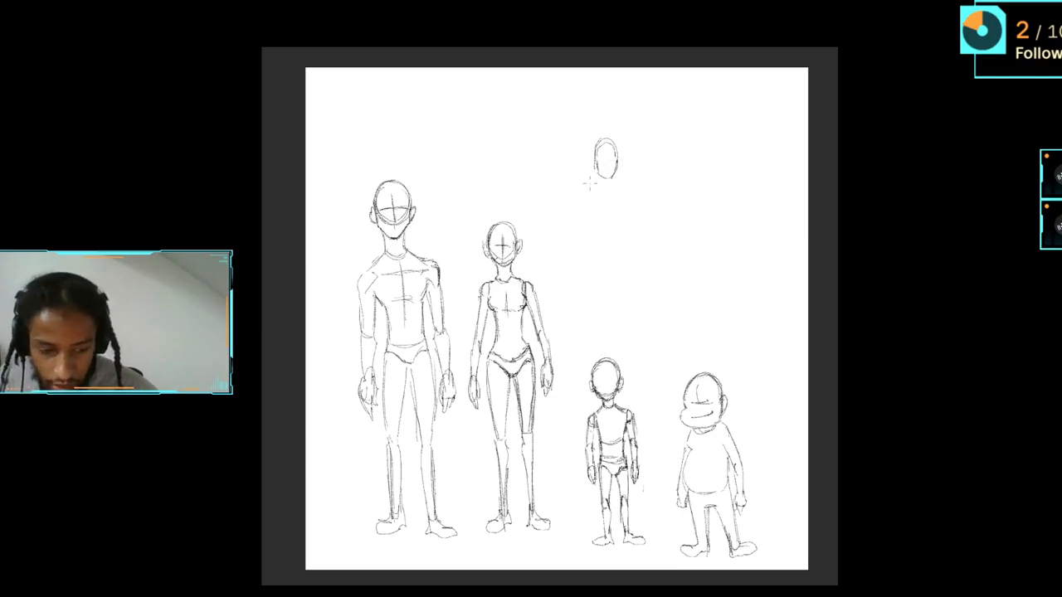
pyautogui.moveTo(621, 154)
pyautogui.mouseDown()
pyautogui.moveTo(591, 162)
pyautogui.moveTo(610, 181)
pyautogui.moveTo(623, 174)
pyautogui.moveTo(591, 191)
pyautogui.moveTo(585, 234)
pyautogui.mouseUp()
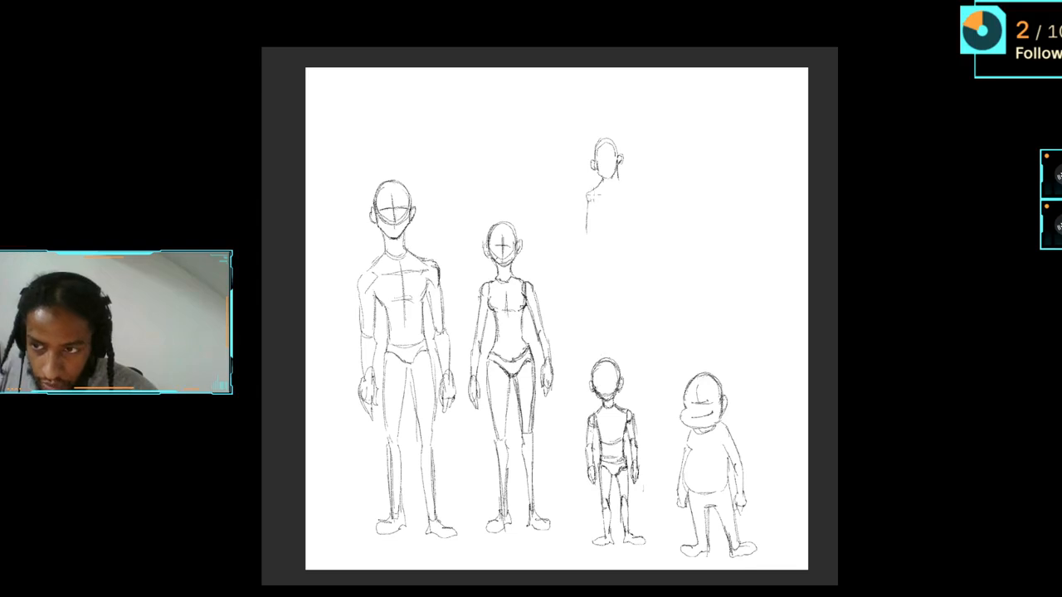
pyautogui.moveTo(592, 199)
pyautogui.mouseDown()
pyautogui.moveTo(598, 256)
pyautogui.moveTo(598, 226)
pyautogui.moveTo(610, 263)
pyautogui.mouseUp()
pyautogui.hotkey('ctrl', 'z')
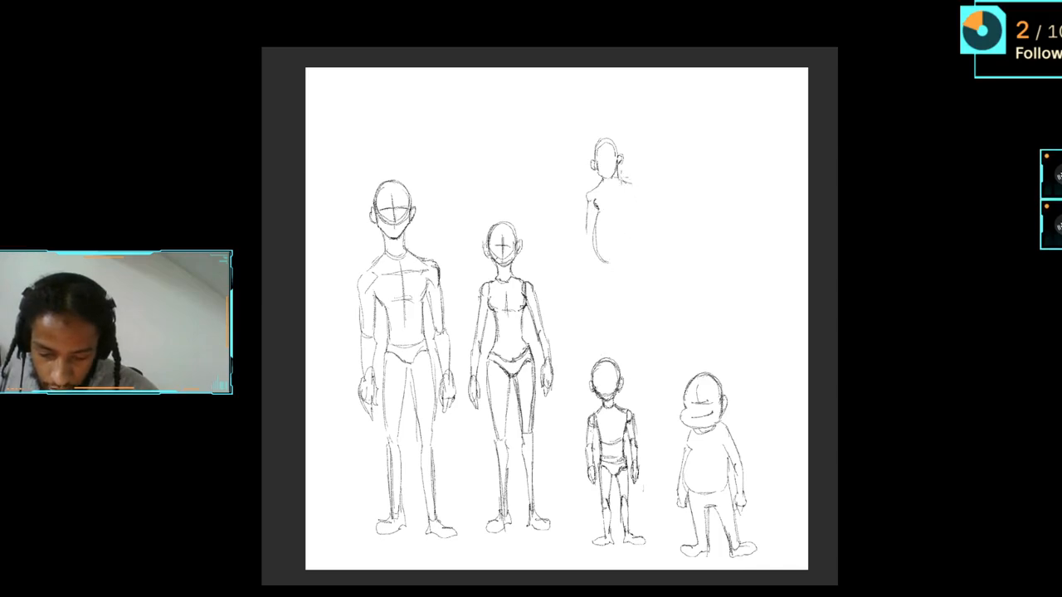
pyautogui.moveTo(618, 177)
pyautogui.mouseDown()
pyautogui.moveTo(647, 194)
pyautogui.moveTo(638, 199)
pyautogui.moveTo(656, 202)
pyautogui.moveTo(647, 195)
pyautogui.moveTo(654, 235)
pyautogui.moveTo(643, 217)
pyautogui.moveTo(649, 257)
pyautogui.moveTo(660, 237)
pyautogui.moveTo(651, 277)
pyautogui.moveTo(657, 274)
pyautogui.moveTo(645, 262)
pyautogui.moveTo(643, 284)
pyautogui.moveTo(664, 267)
pyautogui.moveTo(655, 295)
pyautogui.mouseUp()
pyautogui.moveTo(655, 276); pyautogui.dragTo(661, 289)
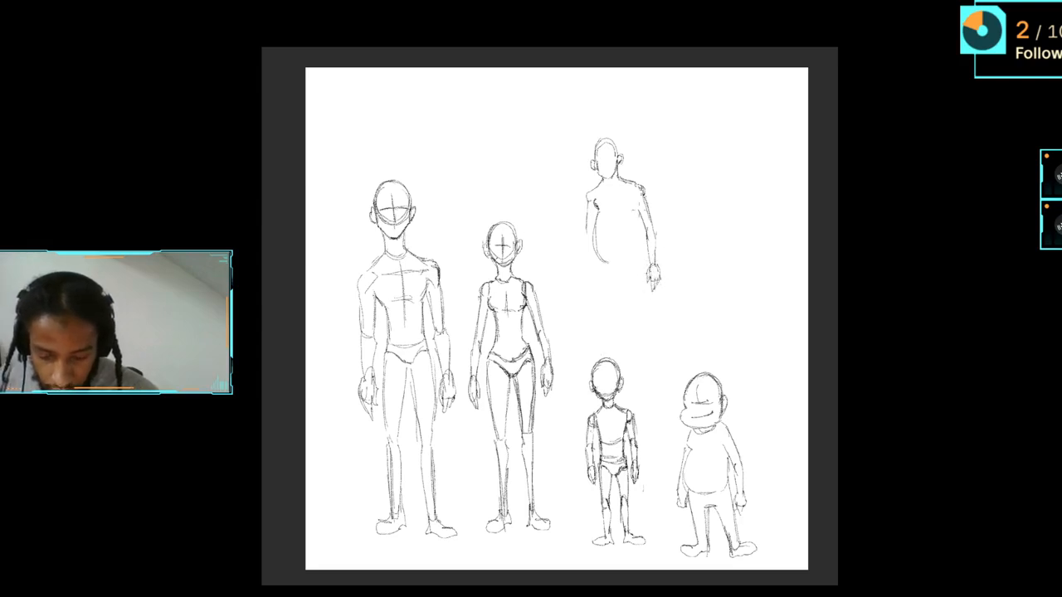
# Step: Close the new adult's torso into a large round belly with a curved center line
pyautogui.moveTo(638, 209)
pyautogui.mouseDown()
pyautogui.moveTo(646, 246)
pyautogui.moveTo(615, 262)
pyautogui.mouseUp()
pyautogui.moveTo(646, 242); pyautogui.dragTo(613, 263)
pyautogui.moveTo(605, 213)
pyautogui.mouseDown()
pyautogui.moveTo(626, 209)
pyautogui.moveTo(622, 257)
pyautogui.mouseUp()
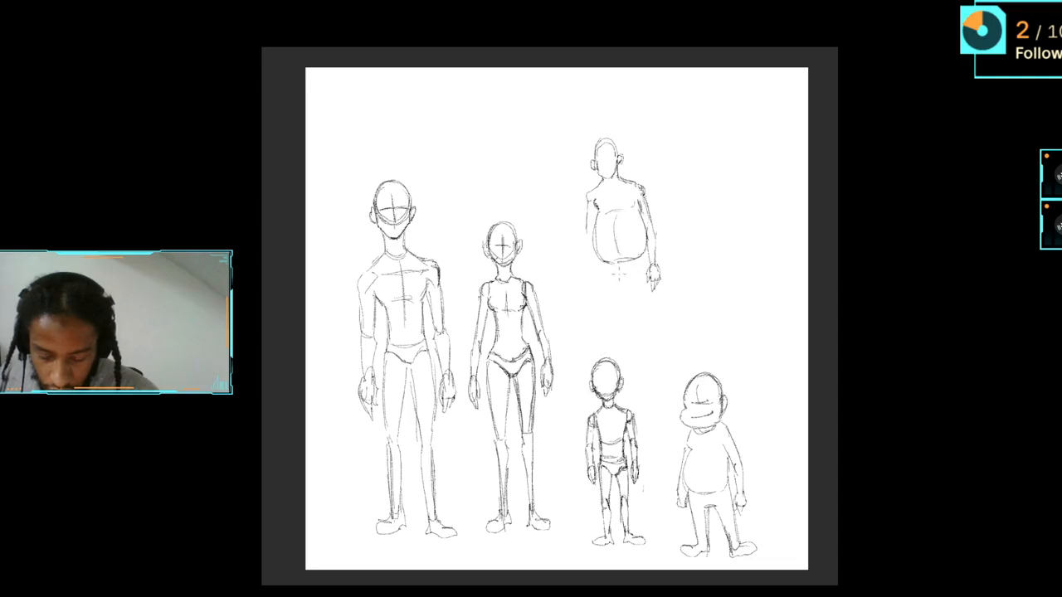
# Step: Sketch the big-bellied adult's crotch, two long slim legs reaching down behind the child, one foot and the other arm
pyautogui.moveTo(619, 275); pyautogui.dragTo(634, 275)
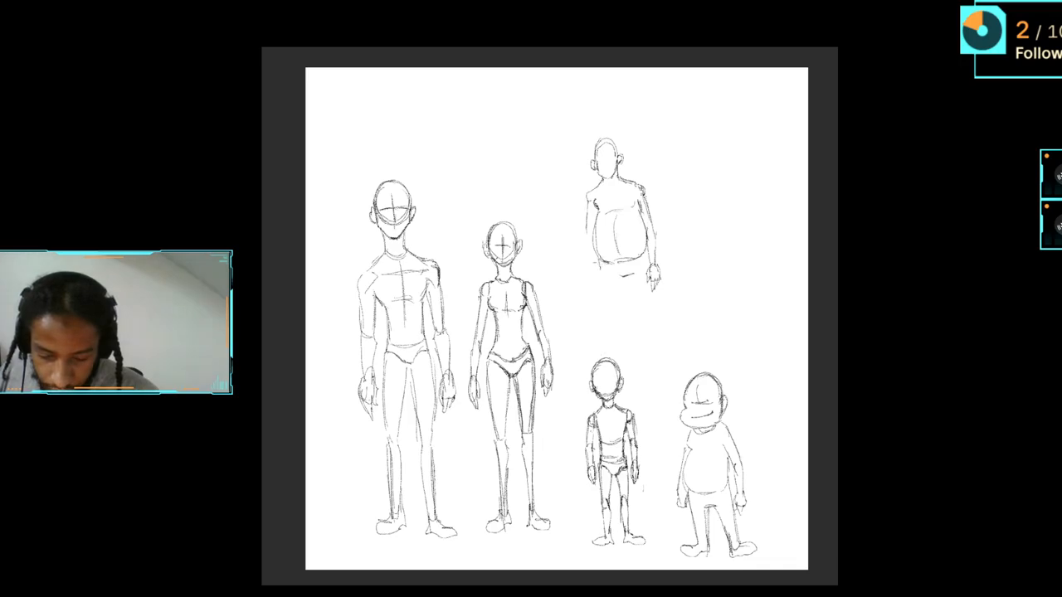
pyautogui.moveTo(612, 272)
pyautogui.mouseDown()
pyautogui.moveTo(627, 280)
pyautogui.moveTo(614, 326)
pyautogui.moveTo(600, 277)
pyautogui.moveTo(620, 375)
pyautogui.moveTo(605, 362)
pyautogui.moveTo(637, 329)
pyautogui.moveTo(641, 341)
pyautogui.mouseUp()
pyautogui.moveTo(644, 297); pyautogui.dragTo(653, 378)
pyautogui.moveTo(641, 330)
pyautogui.mouseDown()
pyautogui.moveTo(645, 375)
pyautogui.moveTo(662, 394)
pyautogui.moveTo(642, 388)
pyautogui.mouseUp()
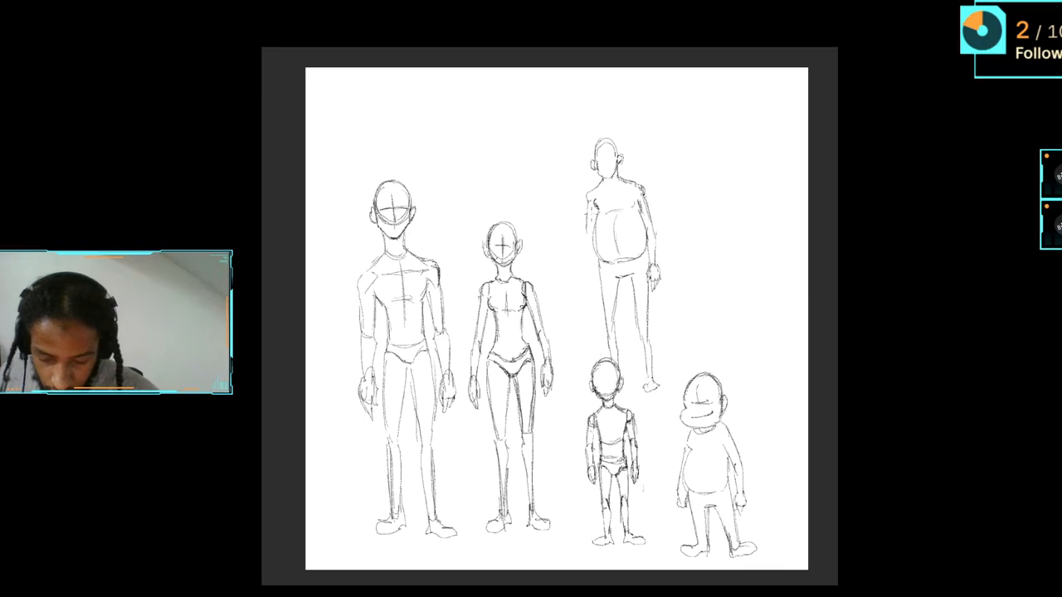
pyautogui.moveTo(602, 209)
pyautogui.mouseDown()
pyautogui.moveTo(591, 249)
pyautogui.moveTo(599, 289)
pyautogui.mouseUp()
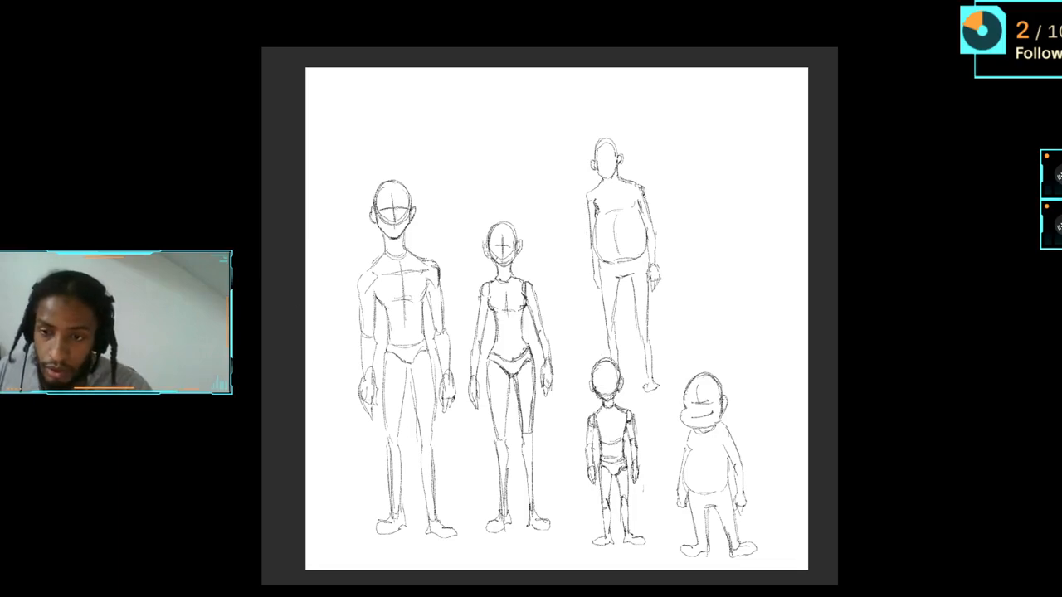
# Step: Above the male and female, sketch a muscular figure's small oval head, thick neck, sloping shoulders, collarbones, broad chest and waist
pyautogui.press('e')
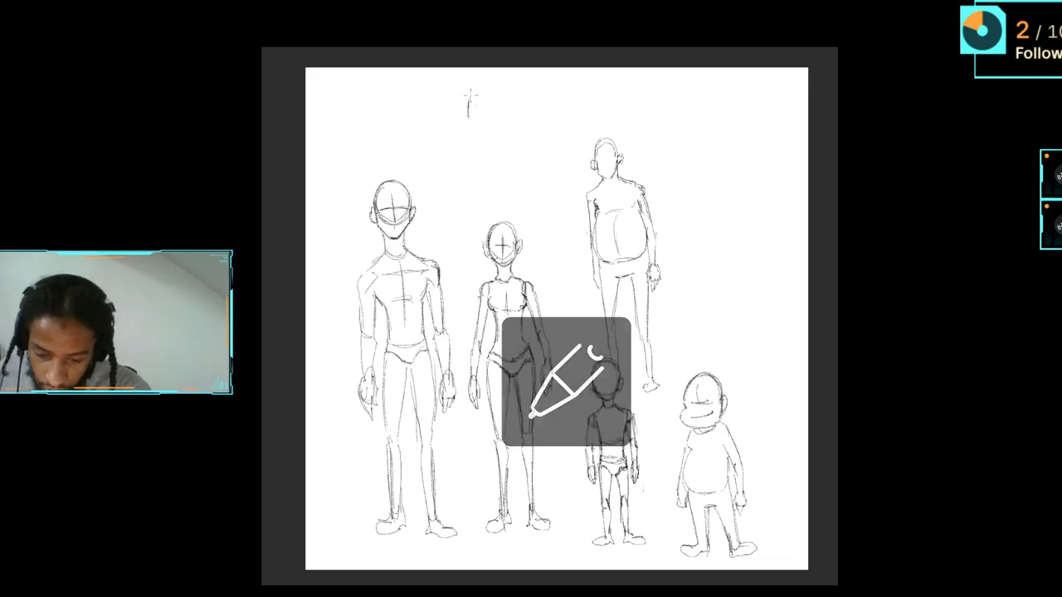
pyautogui.moveTo(467, 115)
pyautogui.mouseDown()
pyautogui.moveTo(485, 113)
pyautogui.moveTo(481, 92)
pyautogui.moveTo(477, 127)
pyautogui.moveTo(484, 112)
pyautogui.mouseUp()
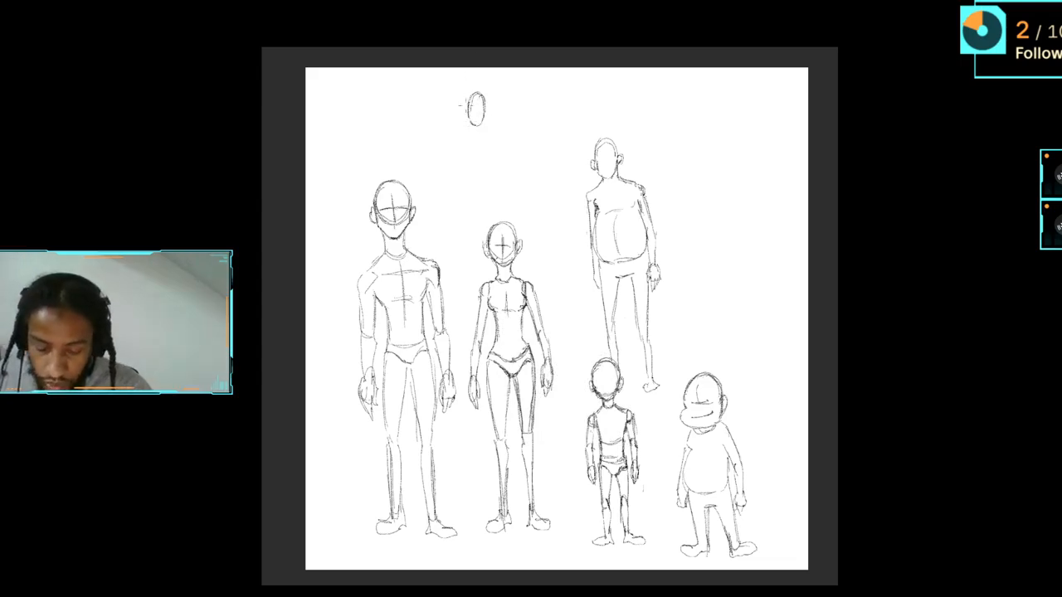
pyautogui.moveTo(473, 122)
pyautogui.mouseDown()
pyautogui.moveTo(474, 138)
pyautogui.moveTo(512, 128)
pyautogui.moveTo(456, 119)
pyautogui.moveTo(446, 129)
pyautogui.mouseUp()
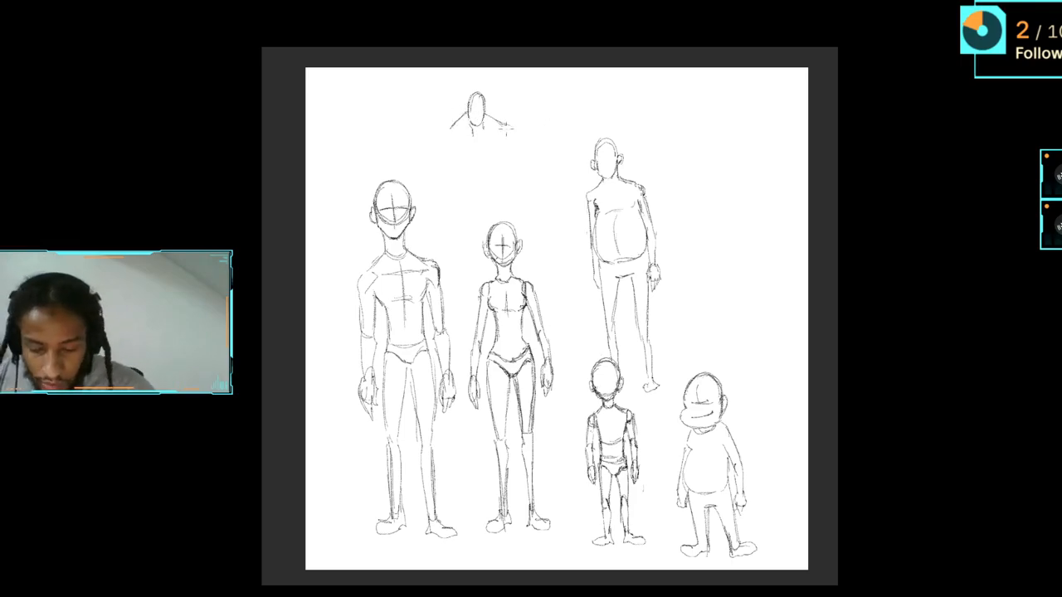
pyautogui.moveTo(473, 130)
pyautogui.mouseDown()
pyautogui.moveTo(454, 142)
pyautogui.moveTo(507, 140)
pyautogui.mouseUp()
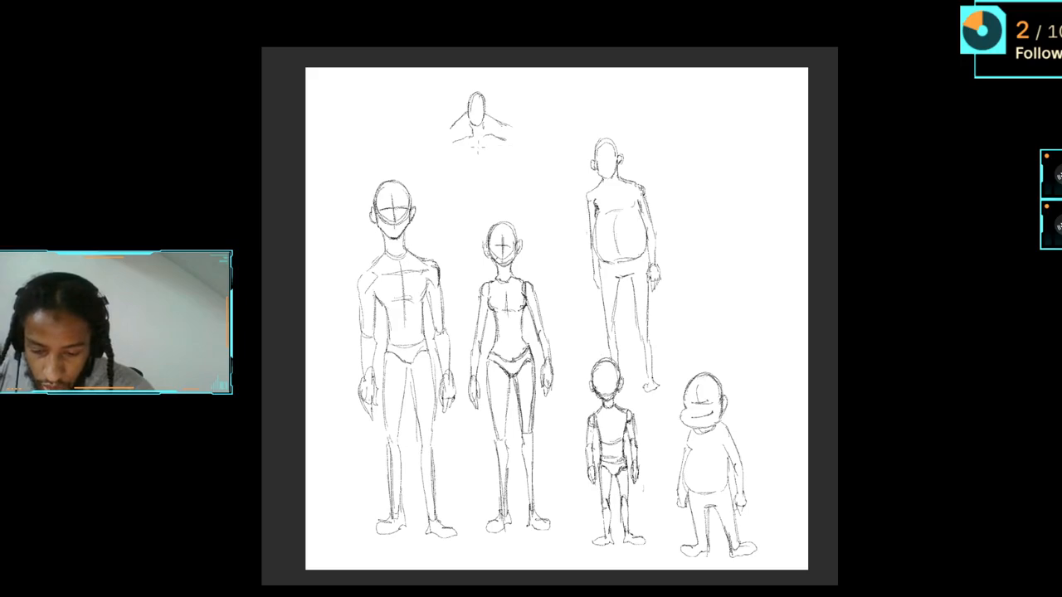
pyautogui.moveTo(479, 141)
pyautogui.mouseDown()
pyautogui.moveTo(505, 163)
pyautogui.moveTo(523, 151)
pyautogui.moveTo(507, 186)
pyautogui.mouseUp()
pyautogui.moveTo(501, 180)
pyautogui.mouseDown()
pyautogui.moveTo(477, 163)
pyautogui.moveTo(445, 159)
pyautogui.moveTo(437, 170)
pyautogui.moveTo(463, 217)
pyautogui.mouseUp()
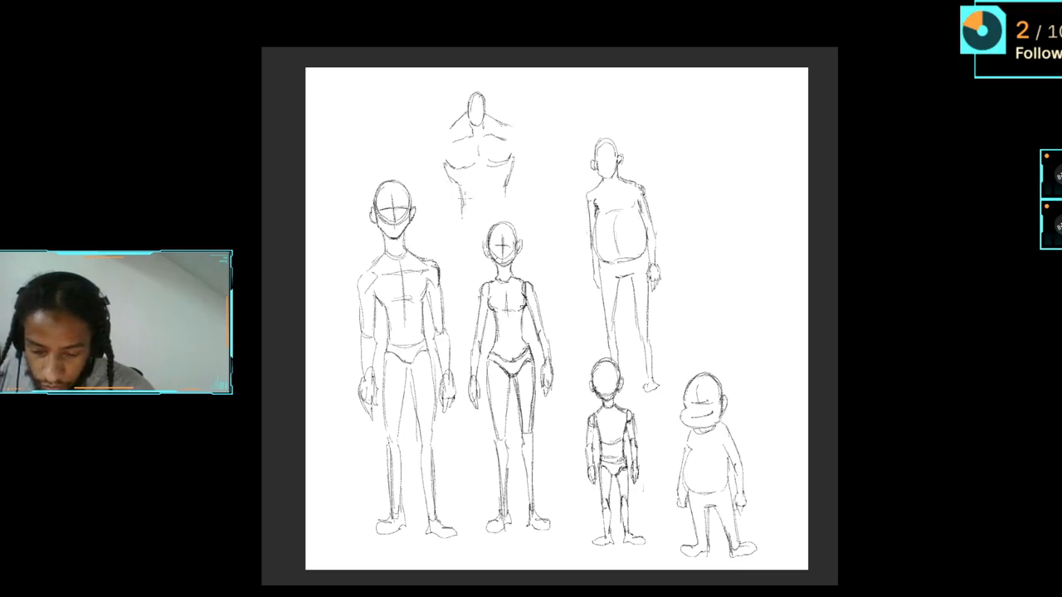
# Step: Sketch the muscular figure's hip lines and two thick thighs spreading down behind the female figure's head
pyautogui.moveTo(504, 188)
pyautogui.mouseDown()
pyautogui.moveTo(461, 207)
pyautogui.moveTo(467, 222)
pyautogui.moveTo(503, 220)
pyautogui.moveTo(462, 222)
pyautogui.moveTo(455, 291)
pyautogui.mouseUp()
pyautogui.moveTo(454, 230); pyautogui.dragTo(458, 270)
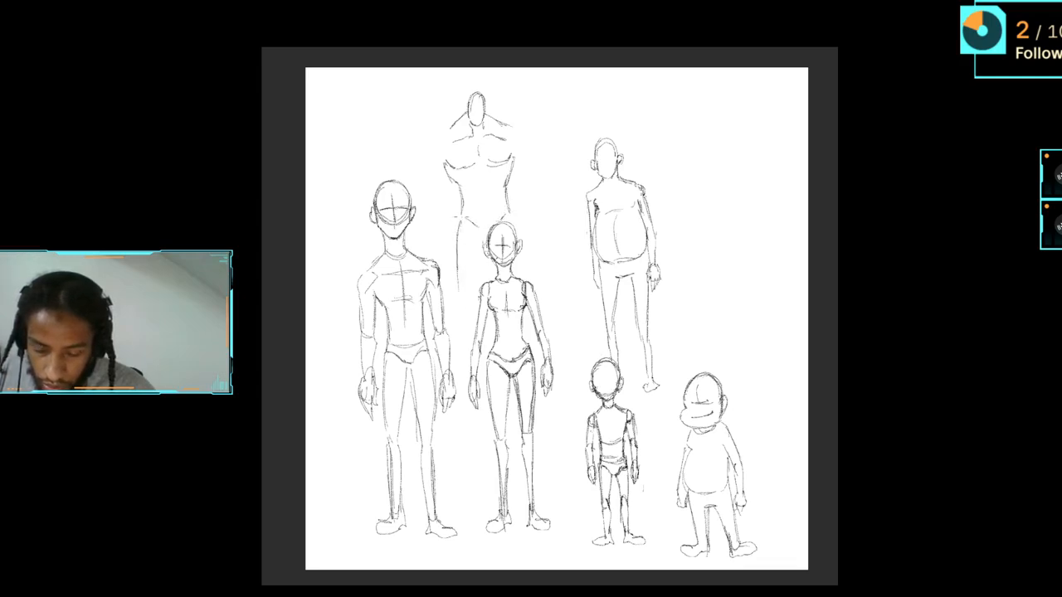
pyautogui.moveTo(457, 216); pyautogui.dragTo(456, 300)
pyautogui.moveTo(478, 264); pyautogui.dragTo(470, 287)
pyautogui.moveTo(482, 241); pyautogui.dragTo(473, 286)
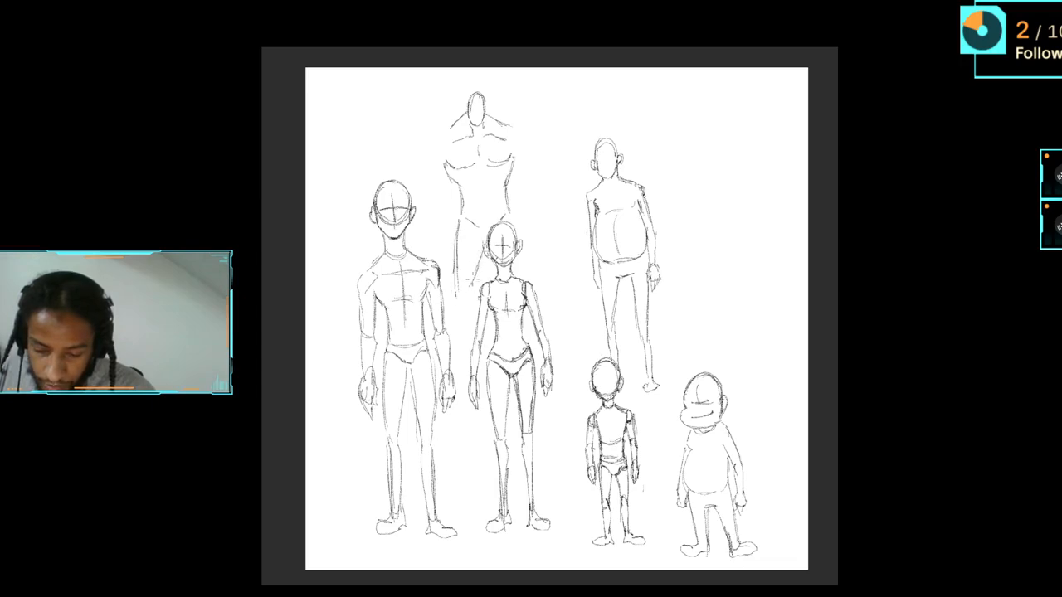
pyautogui.moveTo(514, 215)
pyautogui.mouseDown()
pyautogui.moveTo(542, 279)
pyautogui.moveTo(509, 279)
pyautogui.mouseUp()
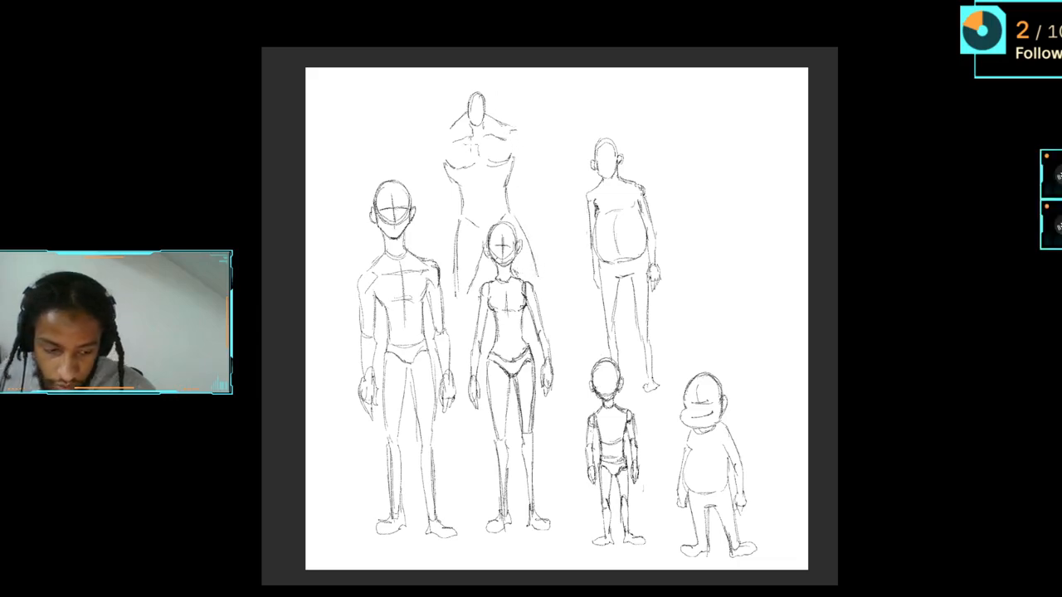
# Step: Sketch the muscular figure's bulky arm on the female's side, with a rounded shoulder, thick forearm and closed hand
pyautogui.moveTo(514, 126)
pyautogui.mouseDown()
pyautogui.moveTo(531, 133)
pyautogui.moveTo(542, 184)
pyautogui.mouseUp()
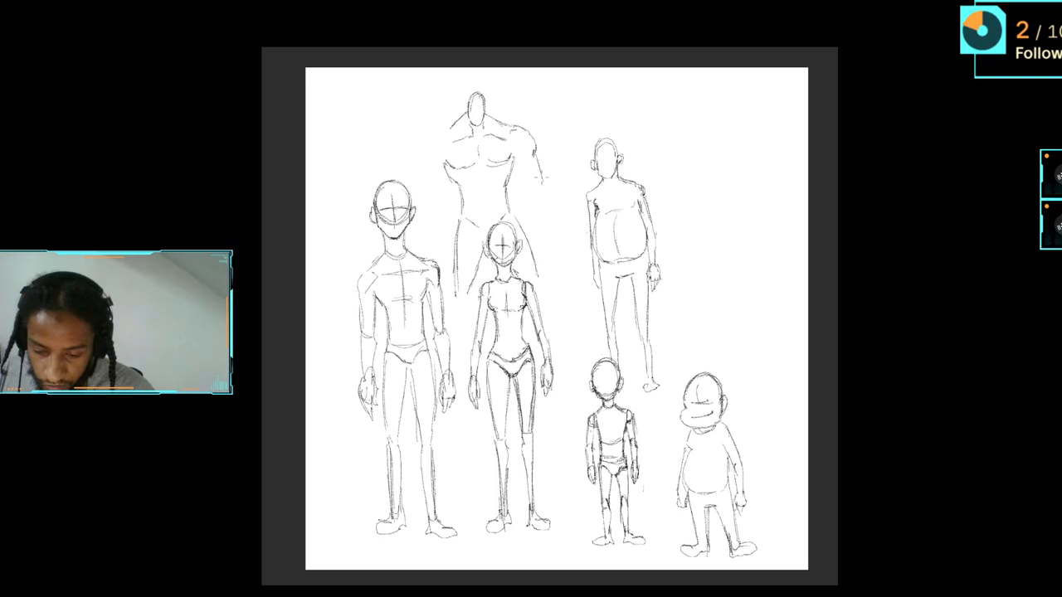
pyautogui.moveTo(518, 149); pyautogui.dragTo(533, 234)
pyautogui.moveTo(546, 177)
pyautogui.mouseDown()
pyautogui.moveTo(535, 214)
pyautogui.moveTo(528, 203)
pyautogui.moveTo(527, 256)
pyautogui.mouseUp()
pyautogui.moveTo(532, 245); pyautogui.dragTo(536, 265)
pyautogui.moveTo(537, 260); pyautogui.dragTo(553, 259)
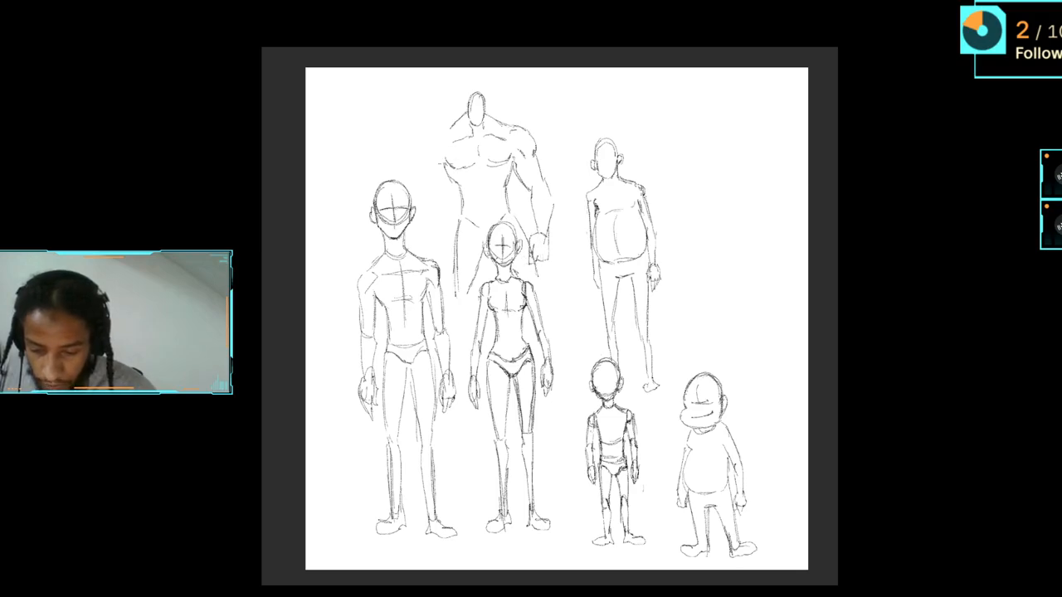
# Step: Sketch the muscular figure's opposite shoulder, upper arm and forearm, running down behind the tall male figure
pyautogui.moveTo(453, 124)
pyautogui.mouseDown()
pyautogui.moveTo(422, 188)
pyautogui.moveTo(423, 202)
pyautogui.moveTo(443, 188)
pyautogui.moveTo(433, 249)
pyautogui.mouseUp()
pyautogui.moveTo(428, 199); pyautogui.dragTo(421, 219)
pyautogui.moveTo(428, 217); pyautogui.dragTo(420, 238)
pyautogui.moveTo(428, 240)
pyautogui.mouseDown()
pyautogui.moveTo(421, 258)
pyautogui.moveTo(434, 255)
pyautogui.moveTo(441, 276)
pyautogui.mouseUp()
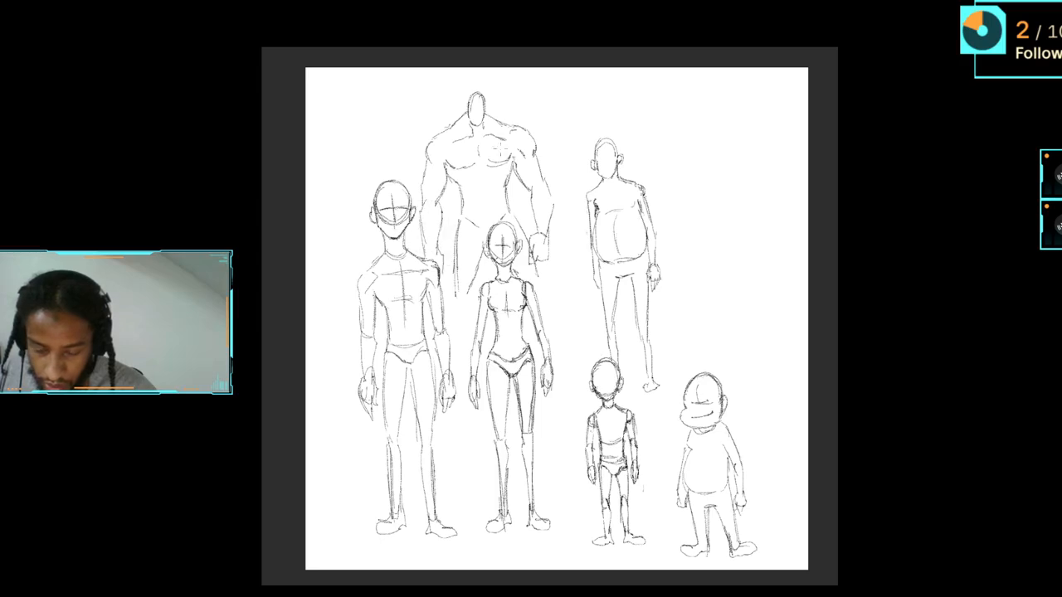
# Step: Add abdominal muscle lines to the muscular figure and facial guidelines on its head and the big-bellied figure's head
pyautogui.moveTo(474, 172)
pyautogui.mouseDown()
pyautogui.moveTo(496, 176)
pyautogui.moveTo(495, 216)
pyautogui.moveTo(493, 199)
pyautogui.mouseUp()
pyautogui.hotkey('ctrl', 'z')
pyautogui.hotkey('ctrl', 'z')
pyautogui.hotkey('ctrl', 'z')
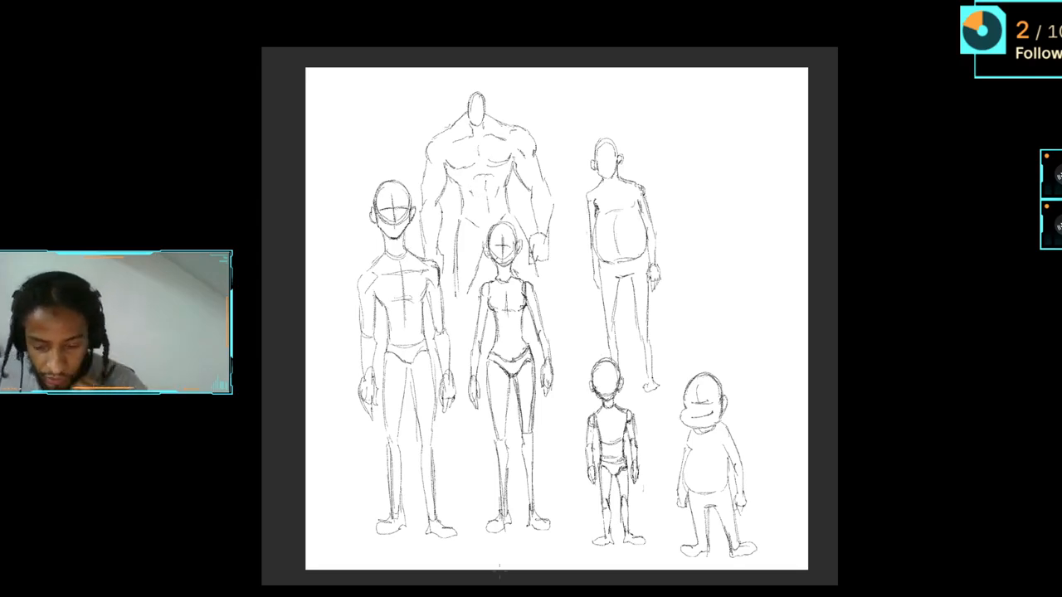
pyautogui.moveTo(476, 100)
pyautogui.mouseDown()
pyautogui.moveTo(477, 120)
pyautogui.moveTo(486, 113)
pyautogui.mouseUp()
pyautogui.moveTo(606, 151)
pyautogui.mouseDown()
pyautogui.moveTo(605, 171)
pyautogui.moveTo(616, 162)
pyautogui.mouseUp()
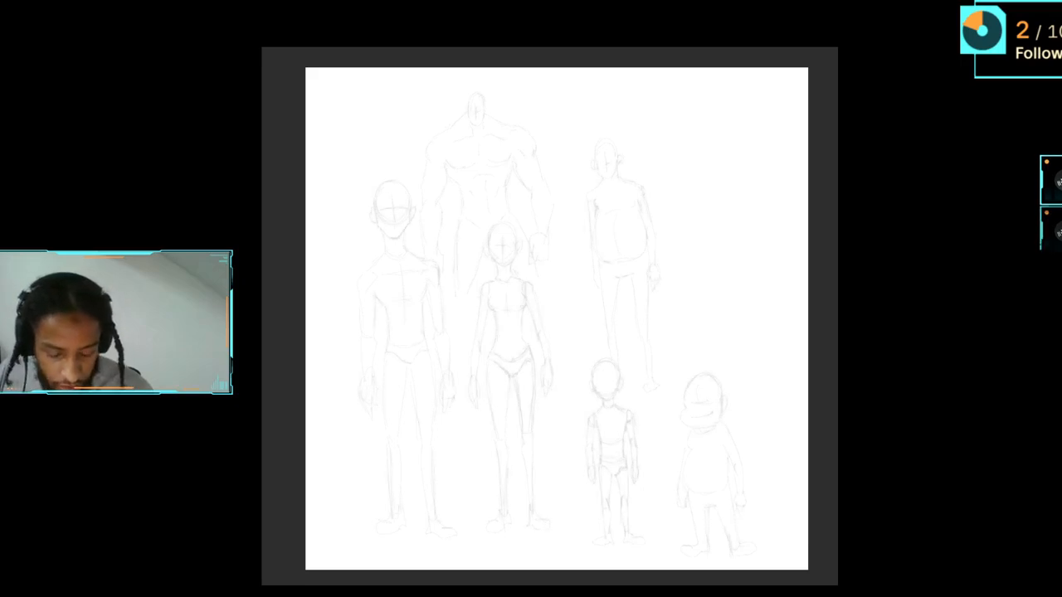
# Step: Over the faded base sketch, draw the tall male's angular jaw, furrowed brows, narrow eyes and nose
pyautogui.moveTo(373, 204)
pyautogui.mouseDown()
pyautogui.moveTo(376, 228)
pyautogui.moveTo(400, 236)
pyautogui.mouseUp()
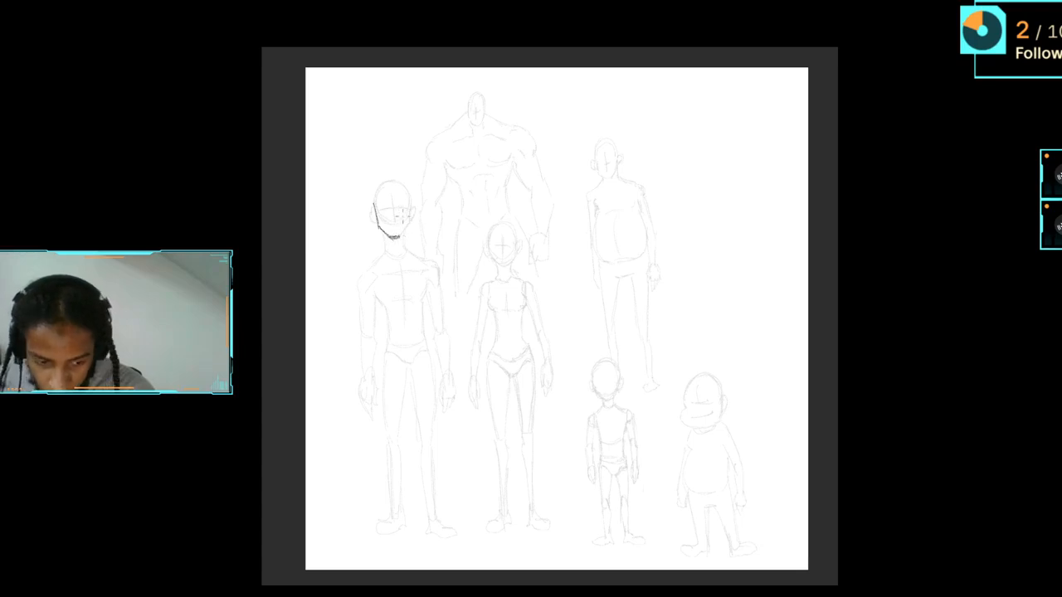
pyautogui.moveTo(399, 238)
pyautogui.mouseDown()
pyautogui.moveTo(409, 199)
pyautogui.moveTo(404, 225)
pyautogui.moveTo(382, 207)
pyautogui.moveTo(406, 204)
pyautogui.moveTo(393, 218)
pyautogui.mouseUp()
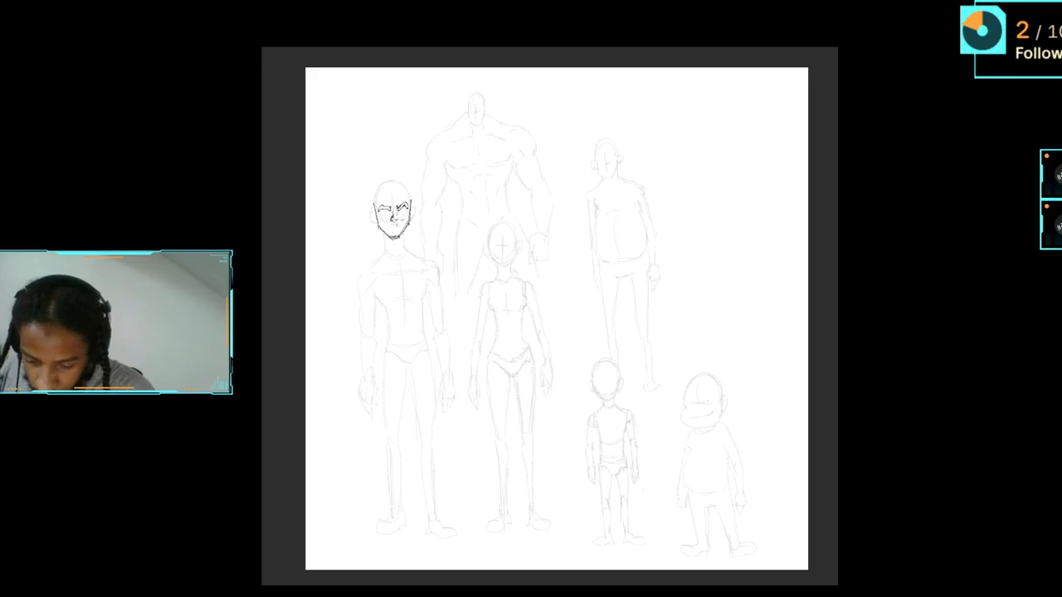
pyautogui.moveTo(392, 218); pyautogui.dragTo(397, 220)
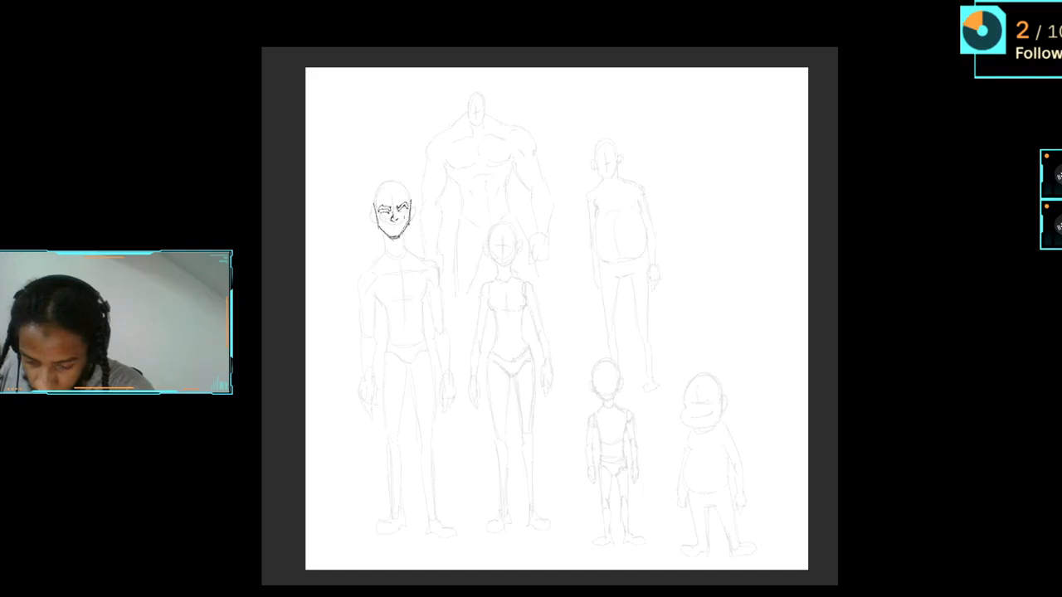
pyautogui.moveTo(400, 211); pyautogui.dragTo(408, 217)
pyautogui.moveTo(401, 204)
pyautogui.mouseDown()
pyautogui.moveTo(404, 217)
pyautogui.moveTo(386, 215)
pyautogui.mouseUp()
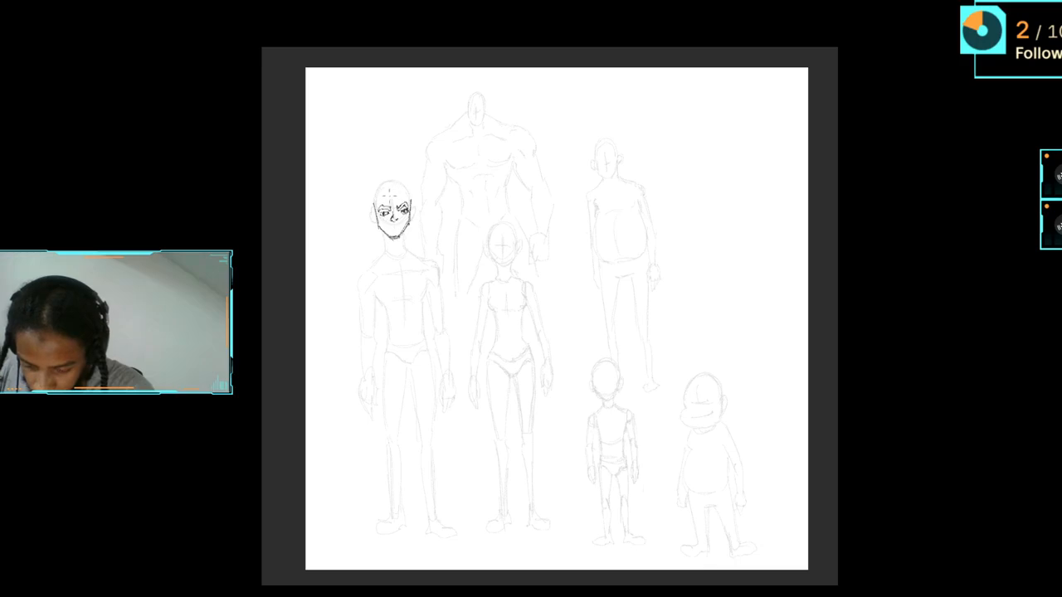
# Step: Draw the tall male's hairline, ears and long straight hair falling past the ears to the shoulders
pyautogui.moveTo(376, 194)
pyautogui.mouseDown()
pyautogui.moveTo(405, 193)
pyautogui.moveTo(410, 222)
pyautogui.mouseUp()
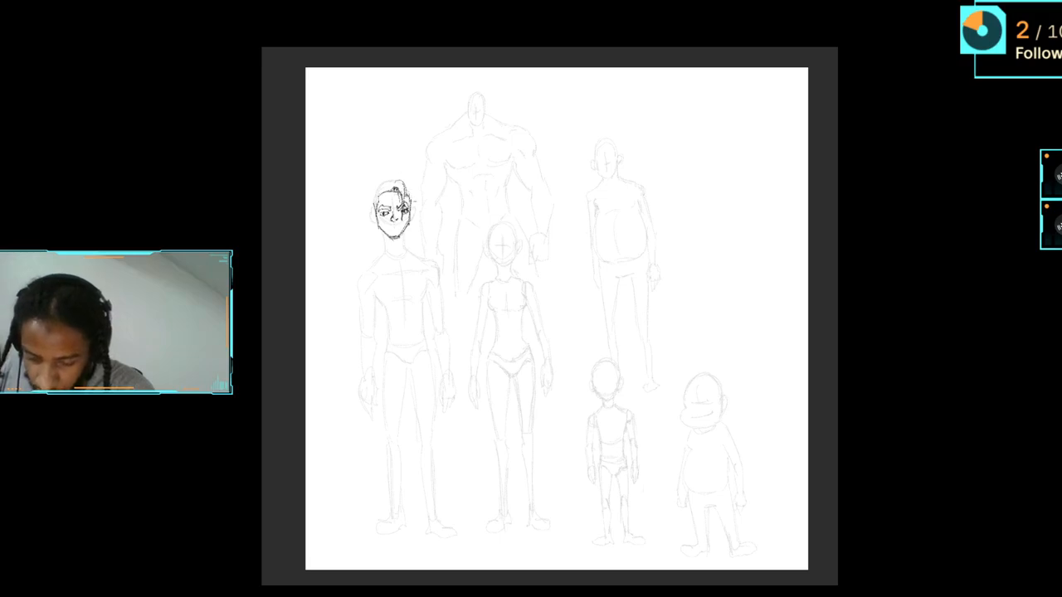
pyautogui.moveTo(374, 198)
pyautogui.mouseDown()
pyautogui.moveTo(375, 223)
pyautogui.moveTo(413, 219)
pyautogui.mouseUp()
pyautogui.hotkey('ctrl', 'z')
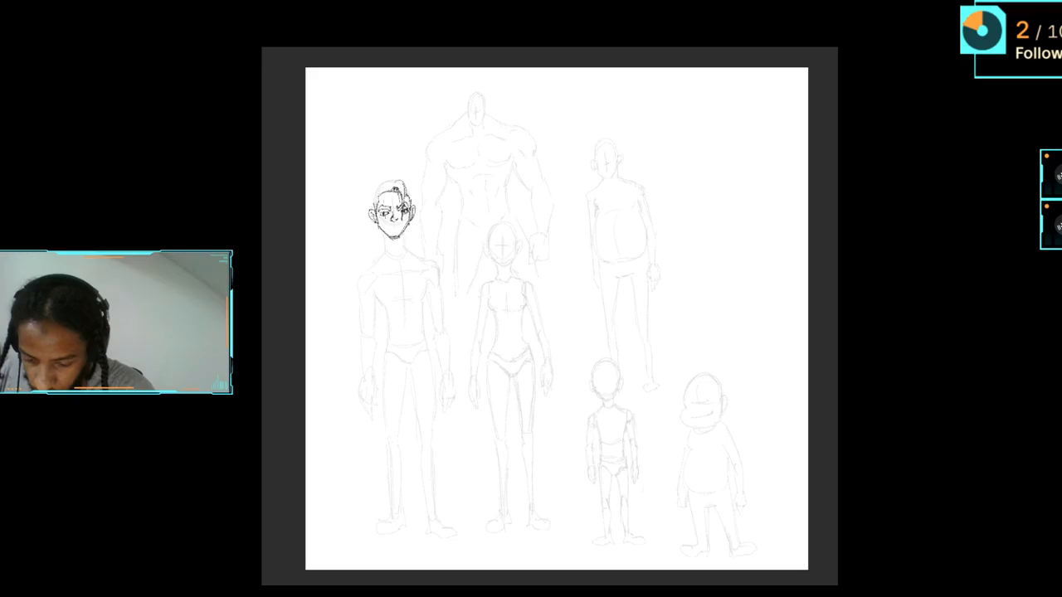
pyautogui.moveTo(366, 191)
pyautogui.mouseDown()
pyautogui.moveTo(390, 176)
pyautogui.moveTo(412, 194)
pyautogui.moveTo(413, 207)
pyautogui.moveTo(372, 240)
pyautogui.moveTo(380, 262)
pyautogui.mouseUp()
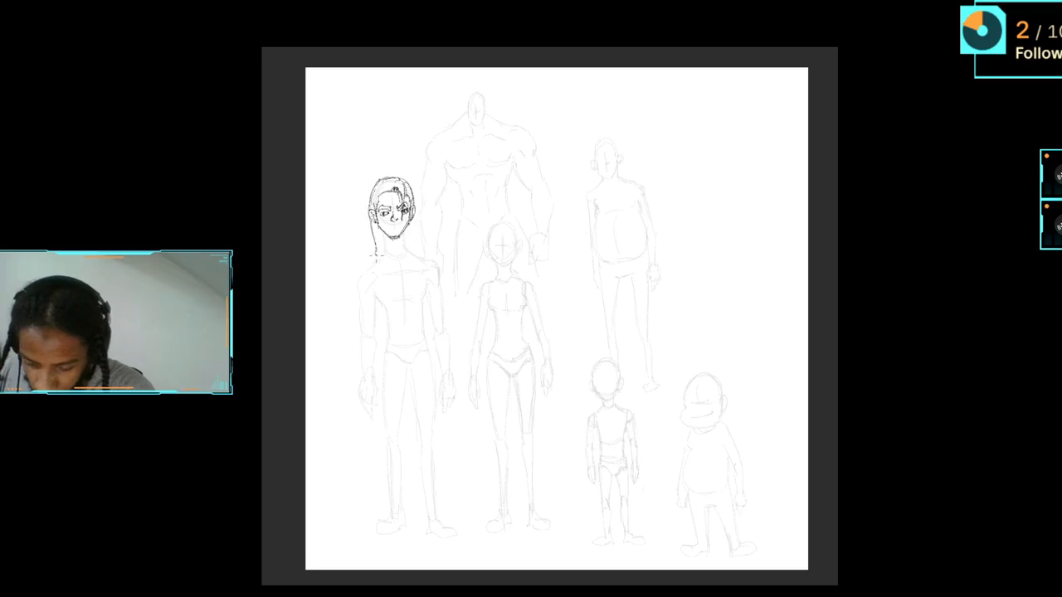
pyautogui.moveTo(415, 214)
pyautogui.mouseDown()
pyautogui.moveTo(409, 262)
pyautogui.moveTo(378, 260)
pyautogui.moveTo(382, 248)
pyautogui.moveTo(407, 245)
pyautogui.moveTo(402, 226)
pyautogui.moveTo(374, 264)
pyautogui.moveTo(405, 250)
pyautogui.moveTo(423, 259)
pyautogui.moveTo(395, 274)
pyautogui.moveTo(403, 280)
pyautogui.moveTo(413, 252)
pyautogui.moveTo(398, 279)
pyautogui.moveTo(378, 271)
pyautogui.moveTo(375, 303)
pyautogui.moveTo(390, 350)
pyautogui.moveTo(427, 351)
pyautogui.moveTo(423, 257)
pyautogui.moveTo(426, 285)
pyautogui.moveTo(420, 264)
pyautogui.moveTo(423, 279)
pyautogui.moveTo(376, 279)
pyautogui.moveTo(403, 271)
pyautogui.mouseUp()
# Step: Draw the tall male's scoop-neck tank top with a rolled hem, plus his bare shoulders and lean arms
pyautogui.moveTo(411, 258)
pyautogui.mouseDown()
pyautogui.moveTo(403, 270)
pyautogui.moveTo(402, 256)
pyautogui.moveTo(389, 254)
pyautogui.moveTo(364, 297)
pyautogui.moveTo(364, 280)
pyautogui.moveTo(362, 342)
pyautogui.mouseUp()
pyautogui.moveTo(378, 292)
pyautogui.mouseDown()
pyautogui.moveTo(372, 373)
pyautogui.moveTo(360, 376)
pyautogui.mouseUp()
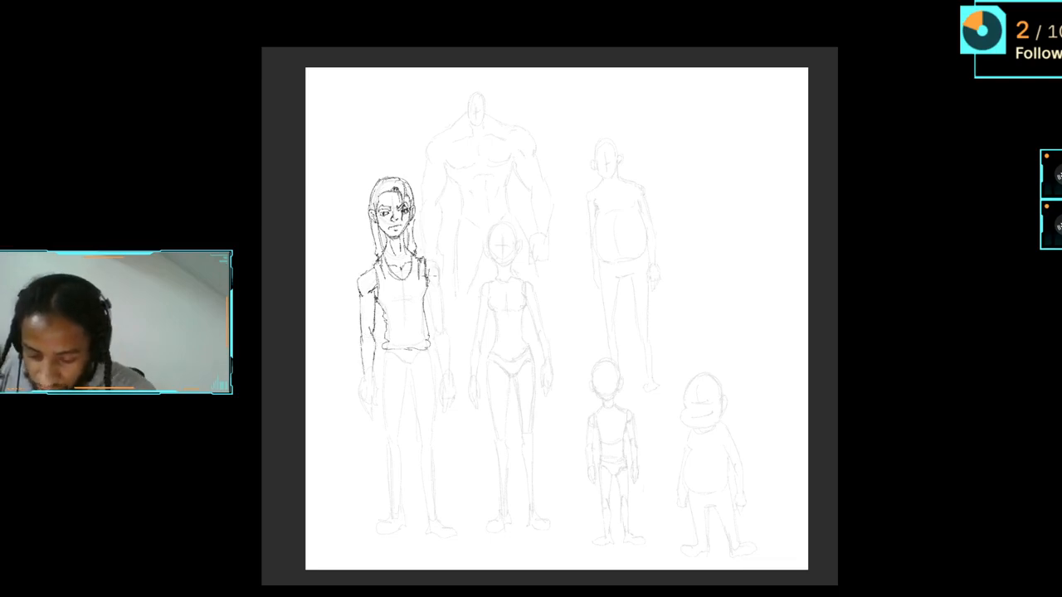
pyautogui.moveTo(436, 272)
pyautogui.mouseDown()
pyautogui.moveTo(426, 279)
pyautogui.moveTo(439, 268)
pyautogui.moveTo(430, 311)
pyautogui.moveTo(447, 332)
pyautogui.mouseUp()
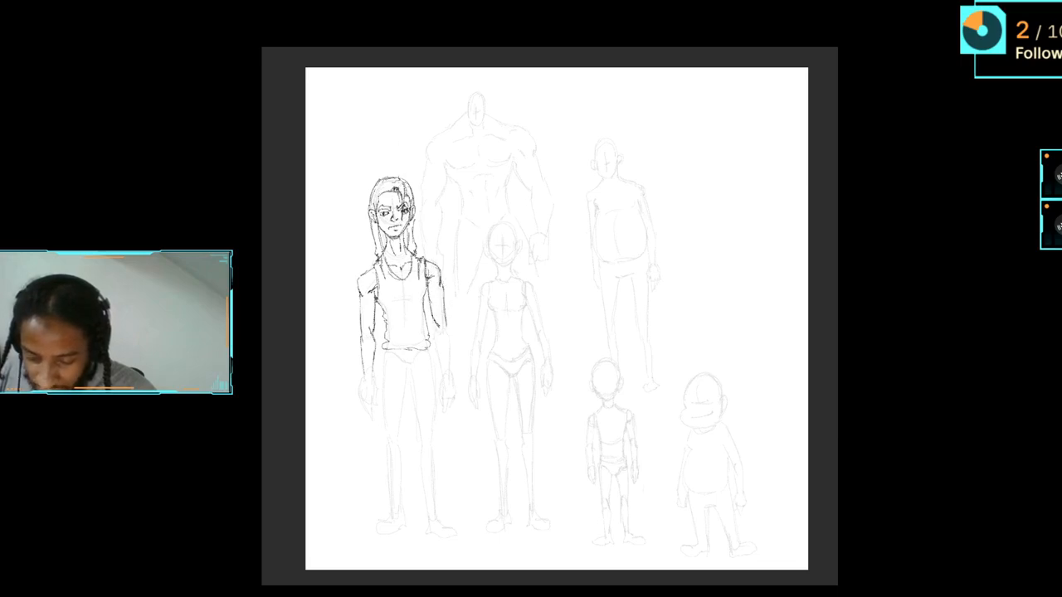
# Step: Add short dark strands at the parting of the tall male's hair and undo the excess
pyautogui.moveTo(405, 182)
pyautogui.mouseDown()
pyautogui.moveTo(393, 188)
pyautogui.moveTo(407, 196)
pyautogui.moveTo(395, 195)
pyautogui.mouseUp()
pyautogui.moveTo(406, 175)
pyautogui.mouseDown()
pyautogui.moveTo(402, 211)
pyautogui.moveTo(394, 192)
pyautogui.mouseUp()
pyautogui.moveTo(404, 185); pyautogui.dragTo(394, 201)
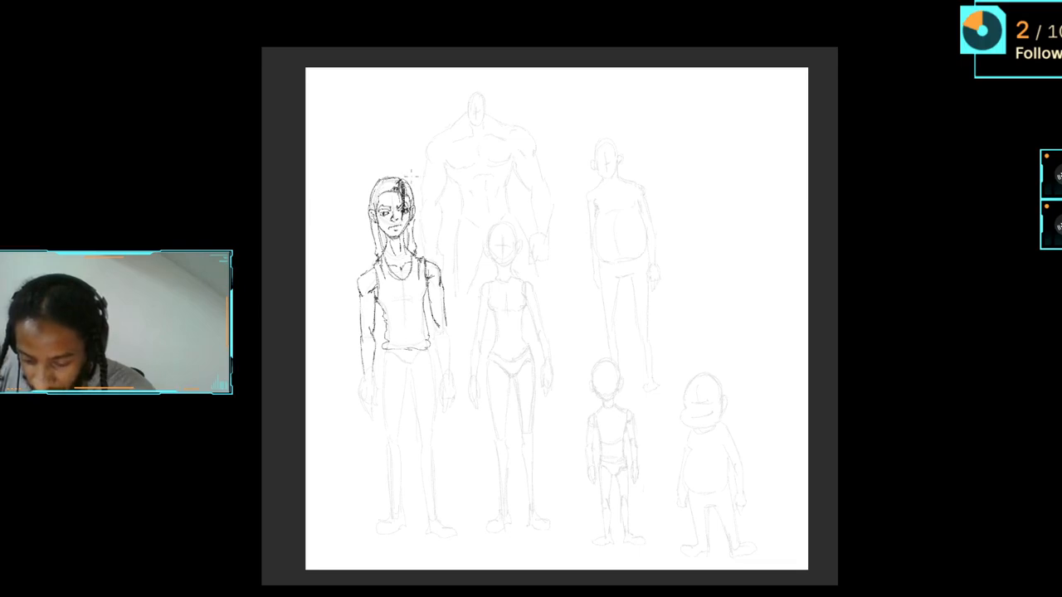
pyautogui.hotkey('ctrl', 'z')
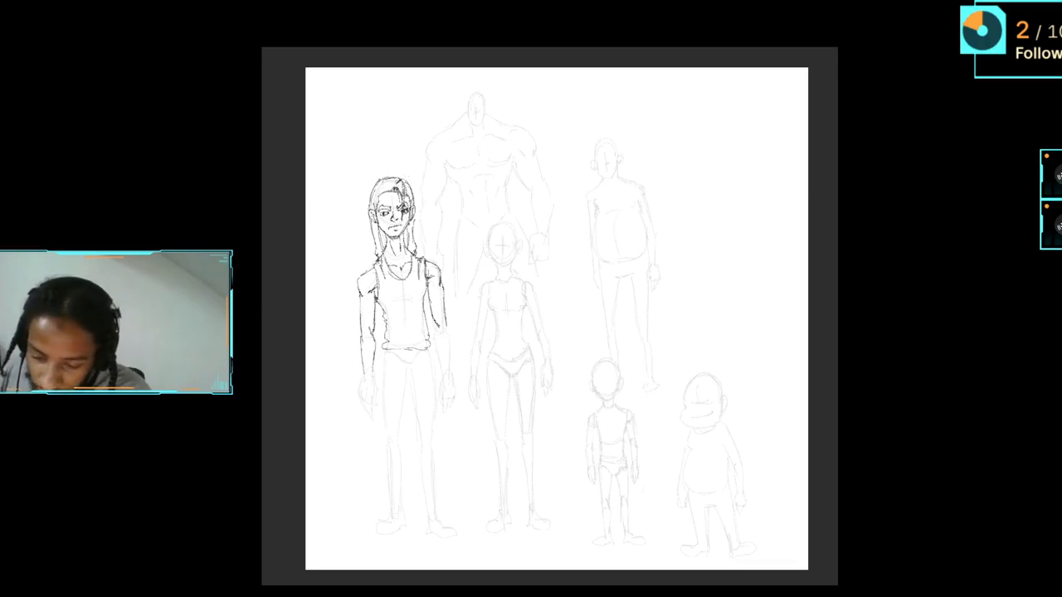
# Step: Draw the tall male's remaining forearm and his long straight trousers, with knee creases and gathered hems
pyautogui.moveTo(438, 327)
pyautogui.mouseDown()
pyautogui.moveTo(450, 377)
pyautogui.moveTo(406, 372)
pyautogui.moveTo(405, 510)
pyautogui.moveTo(385, 521)
pyautogui.moveTo(383, 361)
pyautogui.moveTo(421, 431)
pyautogui.moveTo(423, 482)
pyautogui.moveTo(440, 520)
pyautogui.moveTo(433, 450)
pyautogui.mouseUp()
pyautogui.moveTo(431, 365); pyautogui.dragTo(440, 511)
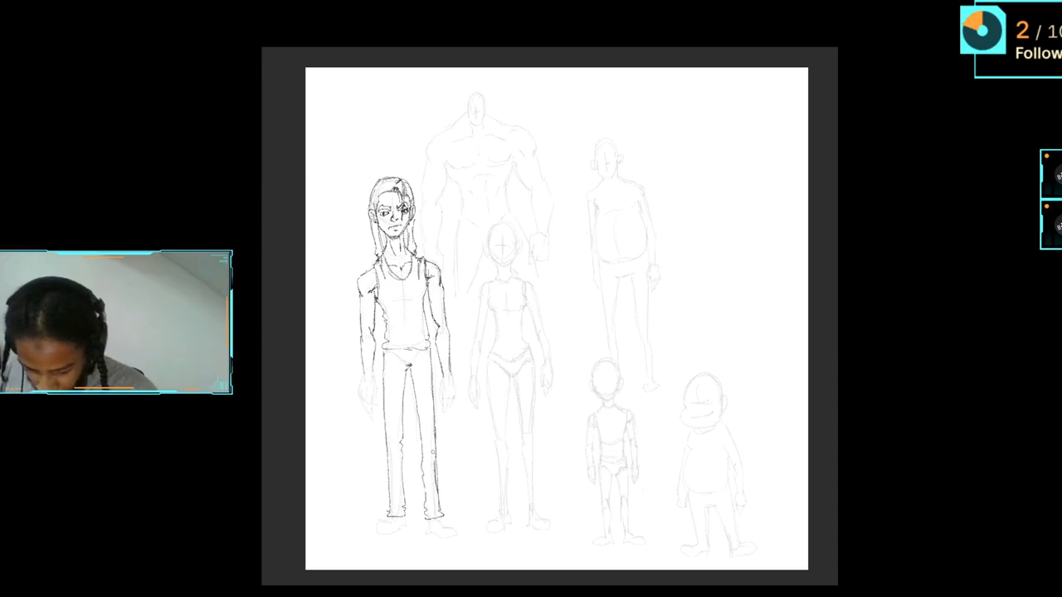
pyautogui.moveTo(432, 455); pyautogui.dragTo(435, 491)
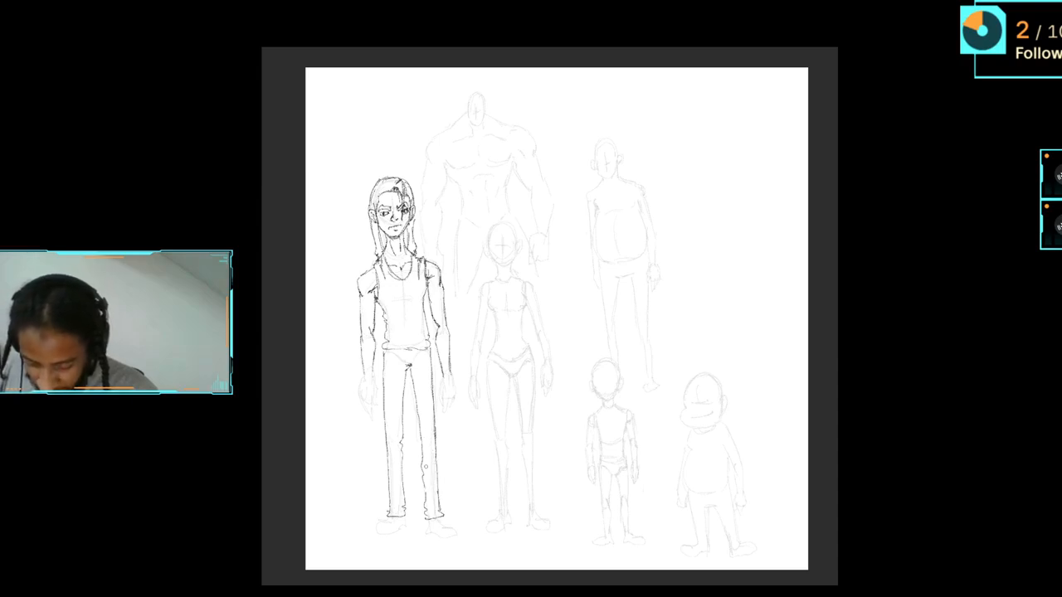
# Step: Draw the tall male's two relaxed hands with fingers pointing down beside his thighs
pyautogui.moveTo(382, 349)
pyautogui.mouseDown()
pyautogui.moveTo(371, 419)
pyautogui.moveTo(361, 384)
pyautogui.mouseUp()
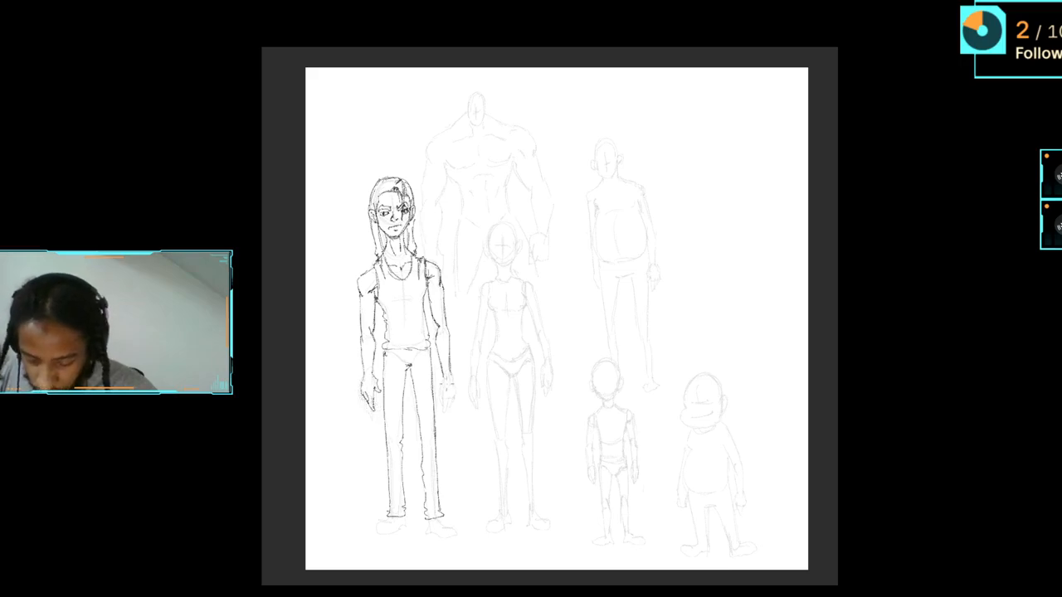
pyautogui.moveTo(437, 375); pyautogui.dragTo(455, 408)
pyautogui.moveTo(452, 397)
pyautogui.mouseDown()
pyautogui.moveTo(459, 405)
pyautogui.moveTo(452, 387)
pyautogui.mouseUp()
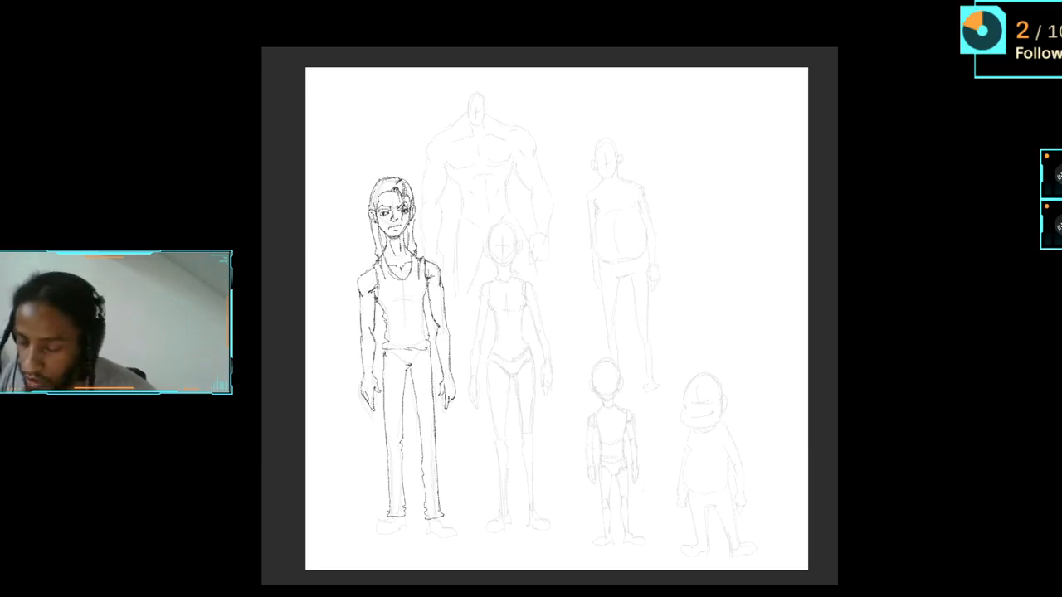
# Step: With the pen, draw the tall male's shoes and add fold lines above the tank top's hem
pyautogui.press('p')
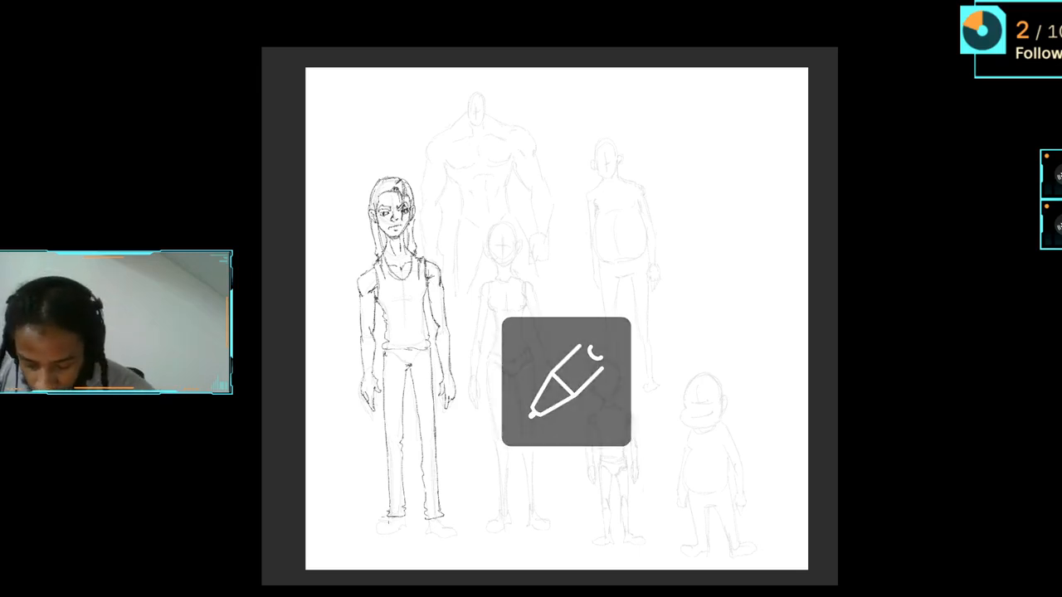
pyautogui.moveTo(386, 521)
pyautogui.mouseDown()
pyautogui.moveTo(395, 528)
pyautogui.moveTo(375, 531)
pyautogui.moveTo(403, 523)
pyautogui.moveTo(460, 532)
pyautogui.moveTo(440, 528)
pyautogui.moveTo(450, 528)
pyautogui.mouseUp()
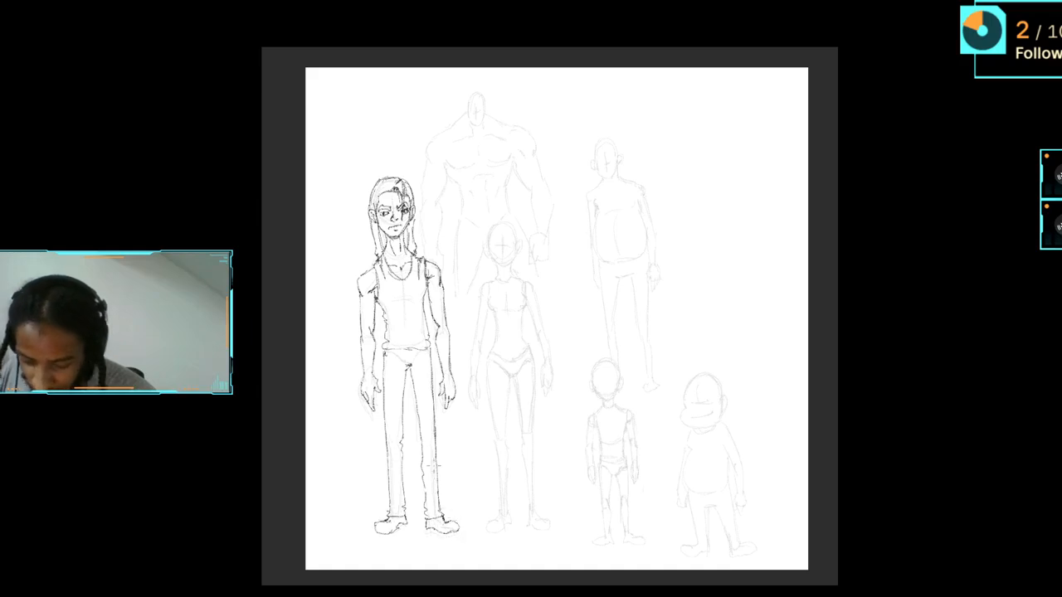
pyautogui.moveTo(393, 335)
pyautogui.mouseDown()
pyautogui.moveTo(417, 338)
pyautogui.moveTo(388, 350)
pyautogui.mouseUp()
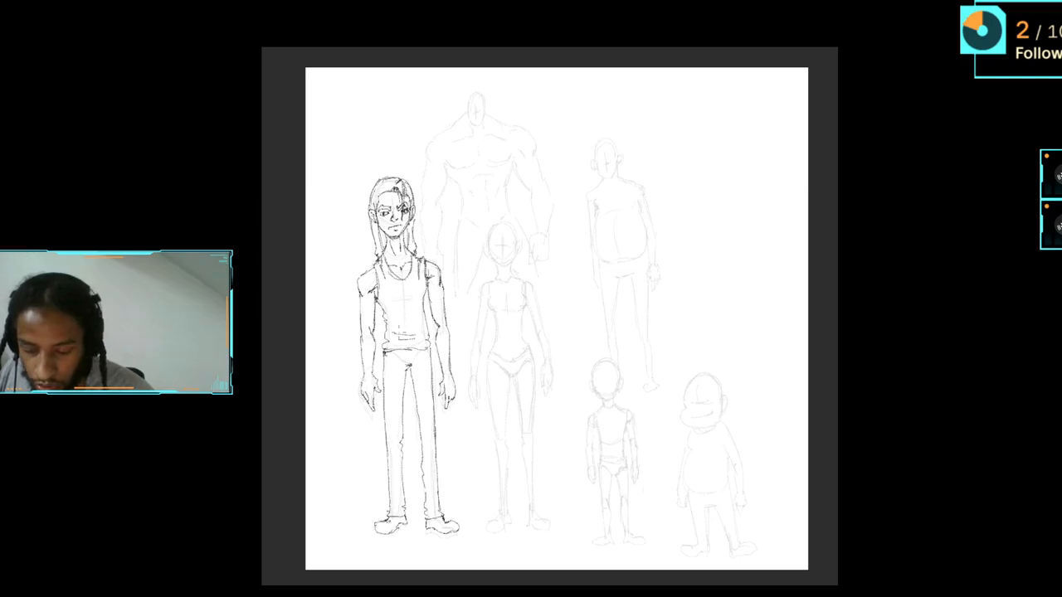
pyautogui.moveTo(412, 184); pyautogui.dragTo(415, 207)
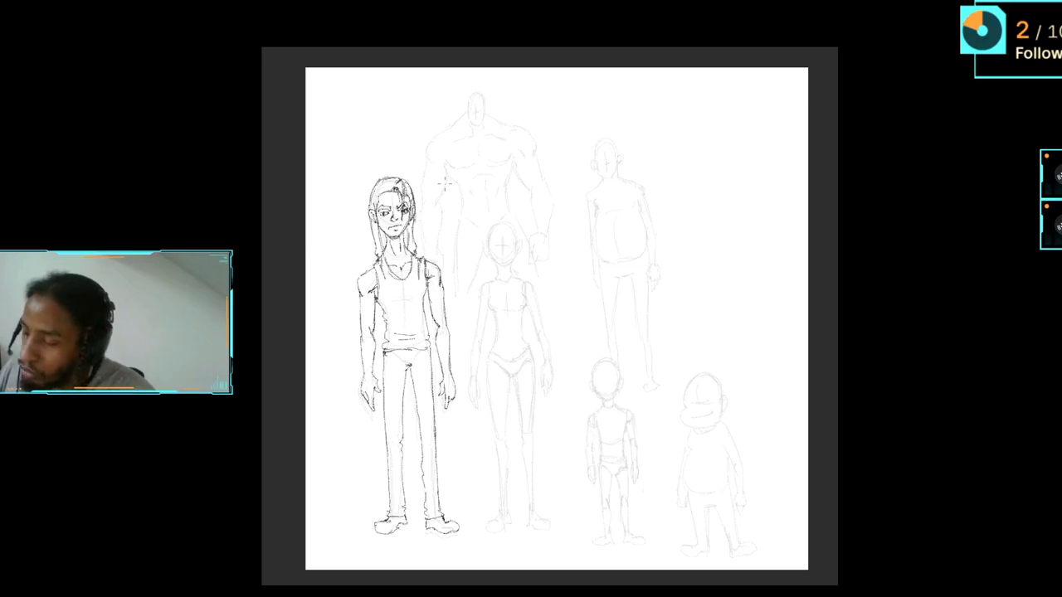
# Step: Above the tall male, sketch a larger head study with a tapered jaw, parted bangs, shoulder-length hair and neck
pyautogui.moveTo(354, 99)
pyautogui.mouseDown()
pyautogui.moveTo(361, 132)
pyautogui.moveTo(385, 145)
pyautogui.moveTo(401, 92)
pyautogui.moveTo(388, 93)
pyautogui.moveTo(402, 91)
pyautogui.moveTo(373, 93)
pyautogui.moveTo(373, 122)
pyautogui.moveTo(361, 91)
pyautogui.moveTo(375, 80)
pyautogui.moveTo(373, 96)
pyautogui.moveTo(392, 80)
pyautogui.moveTo(386, 125)
pyautogui.moveTo(384, 81)
pyautogui.moveTo(375, 93)
pyautogui.moveTo(390, 88)
pyautogui.moveTo(387, 71)
pyautogui.moveTo(405, 87)
pyautogui.moveTo(407, 145)
pyautogui.mouseUp()
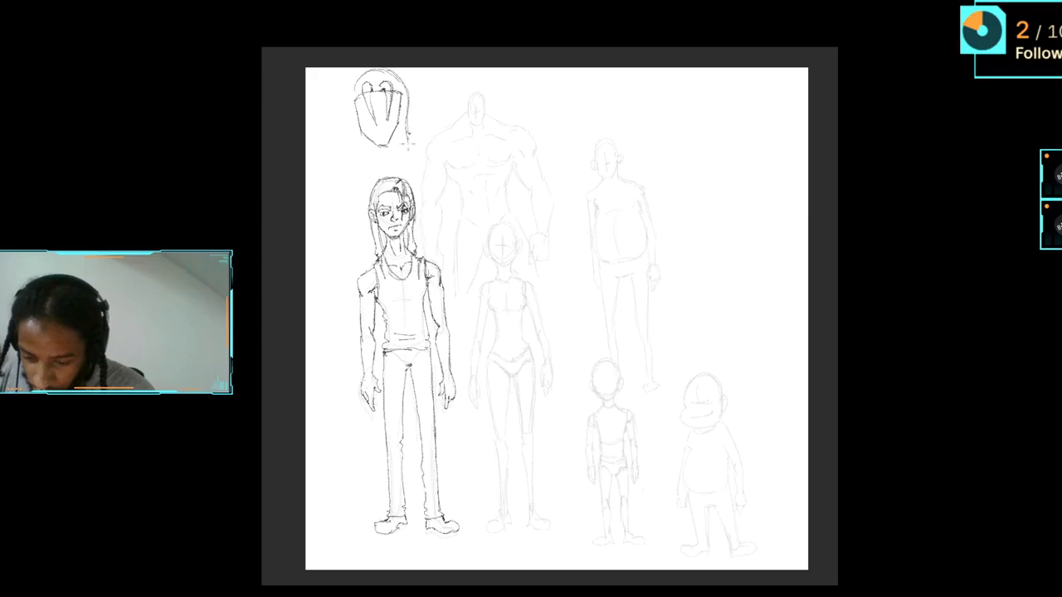
pyautogui.moveTo(355, 80)
pyautogui.mouseDown()
pyautogui.moveTo(345, 153)
pyautogui.moveTo(389, 163)
pyautogui.mouseUp()
pyautogui.moveTo(395, 136); pyautogui.dragTo(396, 162)
pyautogui.moveTo(395, 141)
pyautogui.mouseDown()
pyautogui.moveTo(391, 164)
pyautogui.moveTo(370, 161)
pyautogui.moveTo(387, 161)
pyautogui.mouseUp()
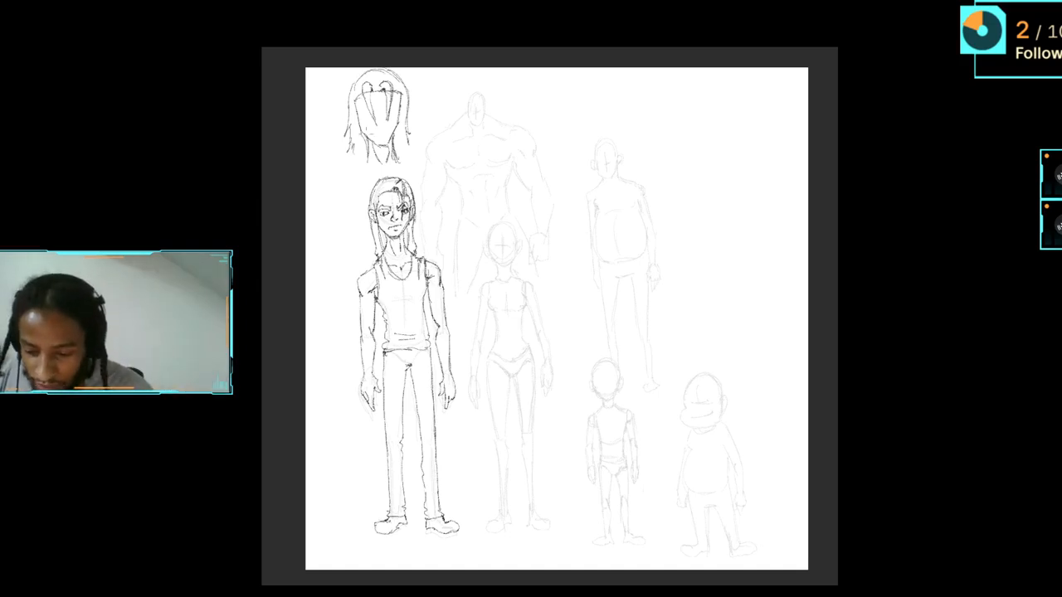
# Step: Give the head study glaring eyes, brows, a nose and frowning mouth, then add shoulder lines and neck shading
pyautogui.moveTo(359, 110)
pyautogui.mouseDown()
pyautogui.moveTo(390, 124)
pyautogui.moveTo(395, 110)
pyautogui.moveTo(371, 113)
pyautogui.moveTo(403, 112)
pyautogui.moveTo(369, 126)
pyautogui.mouseUp()
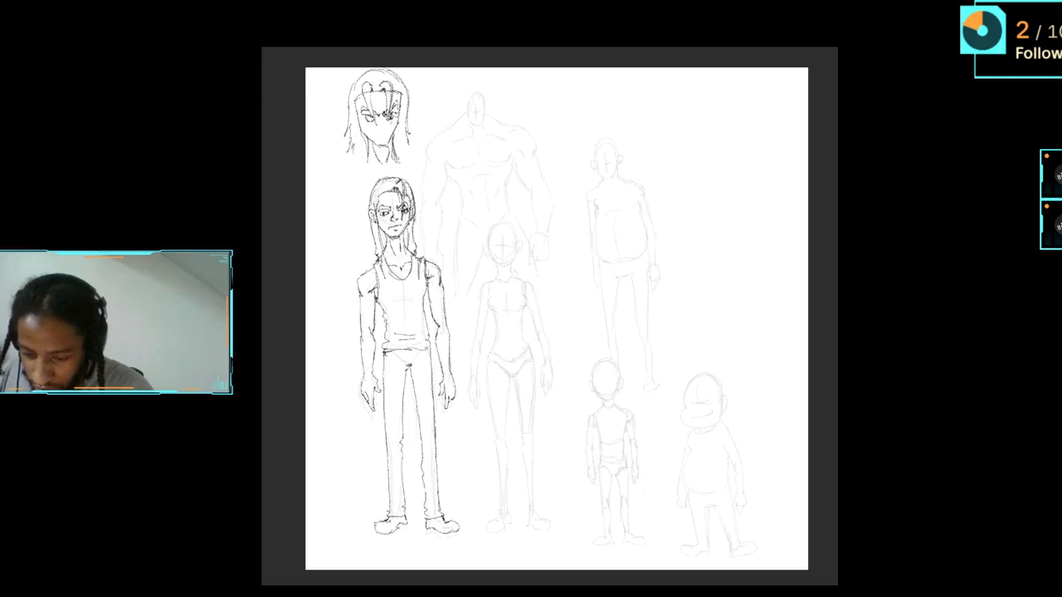
pyautogui.moveTo(368, 109); pyautogui.dragTo(370, 123)
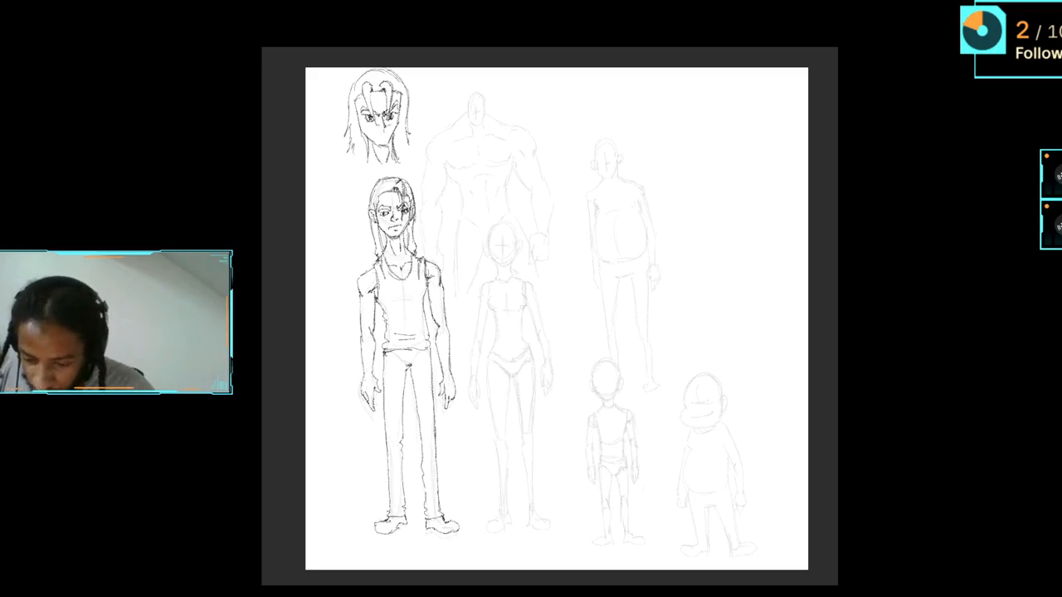
pyautogui.moveTo(377, 137)
pyautogui.mouseDown()
pyautogui.moveTo(410, 144)
pyautogui.moveTo(348, 170)
pyautogui.moveTo(421, 160)
pyautogui.mouseUp()
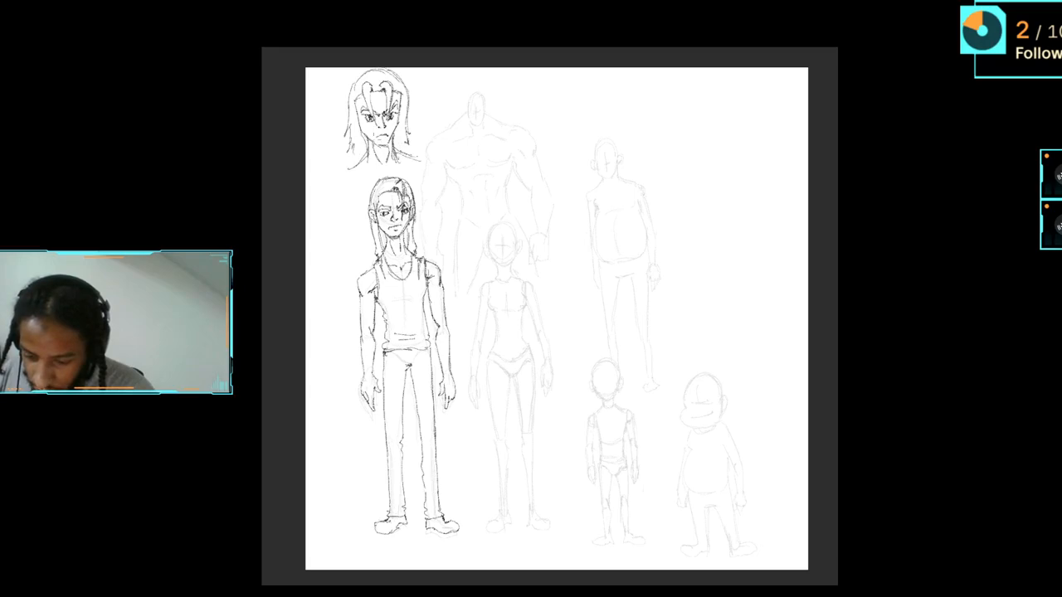
pyautogui.moveTo(362, 128)
pyautogui.mouseDown()
pyautogui.moveTo(359, 154)
pyautogui.moveTo(394, 150)
pyautogui.mouseUp()
pyautogui.moveTo(396, 130)
pyautogui.mouseDown()
pyautogui.moveTo(396, 147)
pyautogui.moveTo(418, 155)
pyautogui.moveTo(348, 162)
pyautogui.mouseUp()
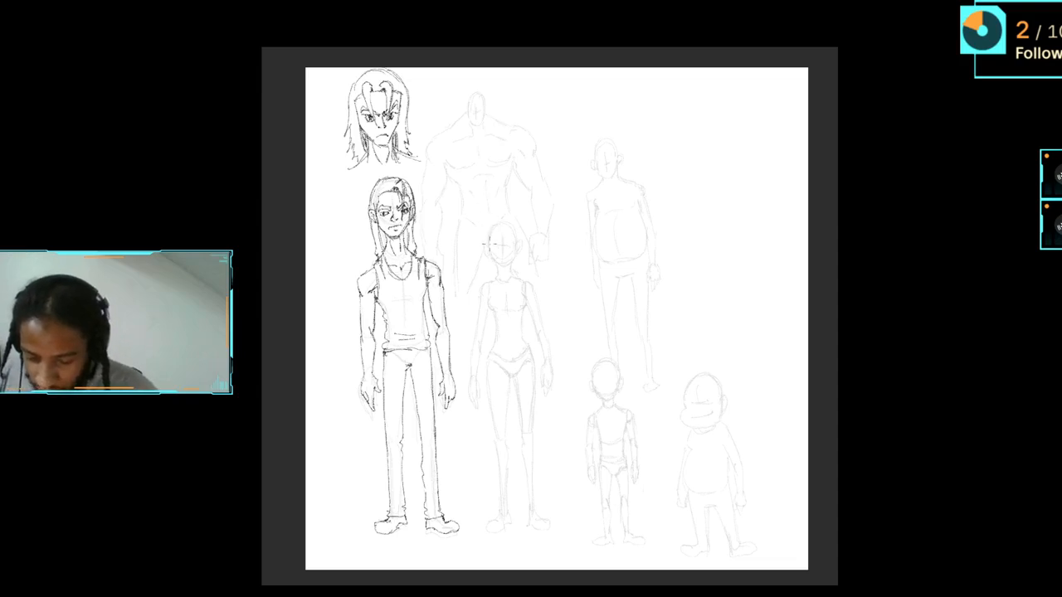
# Step: Draw the female figure's face with ears, brows, eyes and a smile, framed by short fluffy curls
pyautogui.moveTo(488, 240)
pyautogui.mouseDown()
pyautogui.moveTo(509, 270)
pyautogui.moveTo(516, 256)
pyautogui.moveTo(517, 240)
pyautogui.moveTo(512, 262)
pyautogui.moveTo(515, 253)
pyautogui.moveTo(496, 249)
pyautogui.moveTo(500, 266)
pyautogui.moveTo(482, 259)
pyautogui.mouseUp()
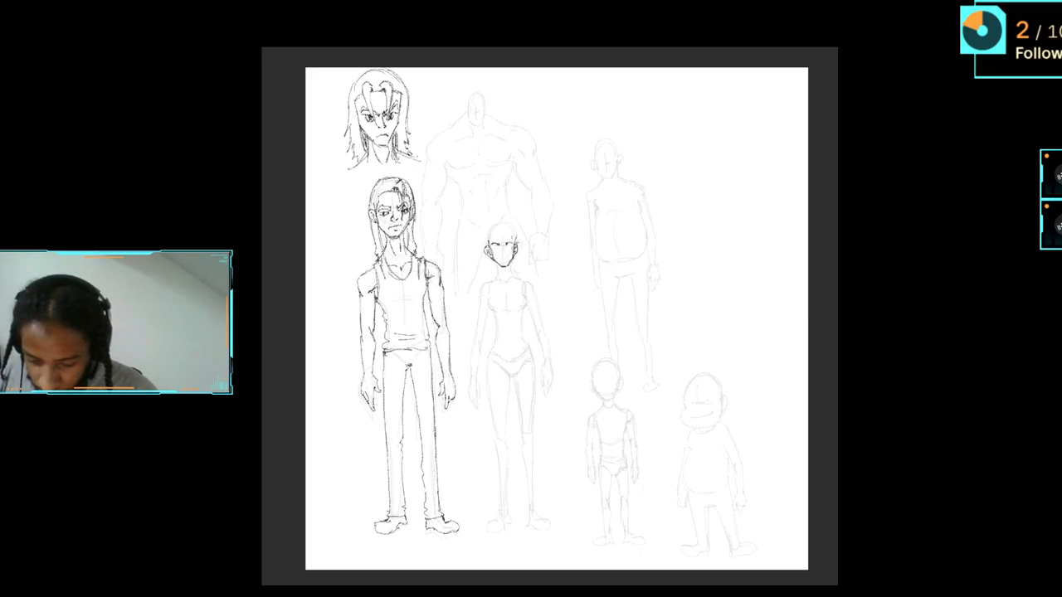
pyautogui.moveTo(506, 251); pyautogui.dragTo(511, 261)
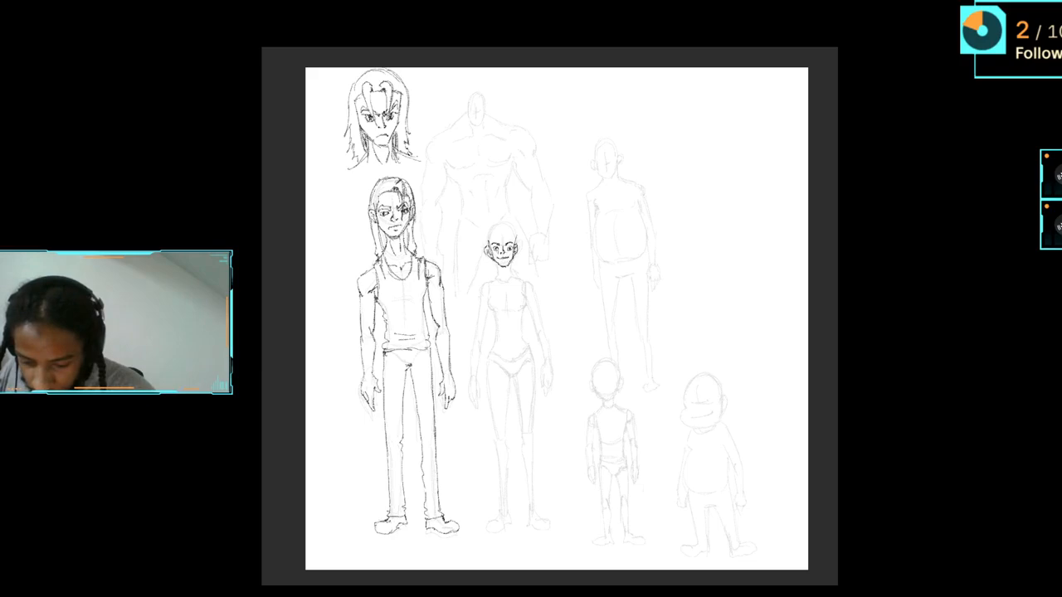
pyautogui.moveTo(508, 233); pyautogui.dragTo(480, 237)
pyautogui.moveTo(480, 237)
pyautogui.mouseDown()
pyautogui.moveTo(485, 249)
pyautogui.moveTo(496, 221)
pyautogui.moveTo(525, 233)
pyautogui.mouseUp()
pyautogui.moveTo(525, 234)
pyautogui.mouseDown()
pyautogui.moveTo(520, 255)
pyautogui.moveTo(521, 241)
pyautogui.moveTo(484, 264)
pyautogui.mouseUp()
pyautogui.moveTo(496, 264)
pyautogui.mouseDown()
pyautogui.moveTo(488, 271)
pyautogui.moveTo(521, 266)
pyautogui.moveTo(499, 277)
pyautogui.moveTo(513, 277)
pyautogui.mouseUp()
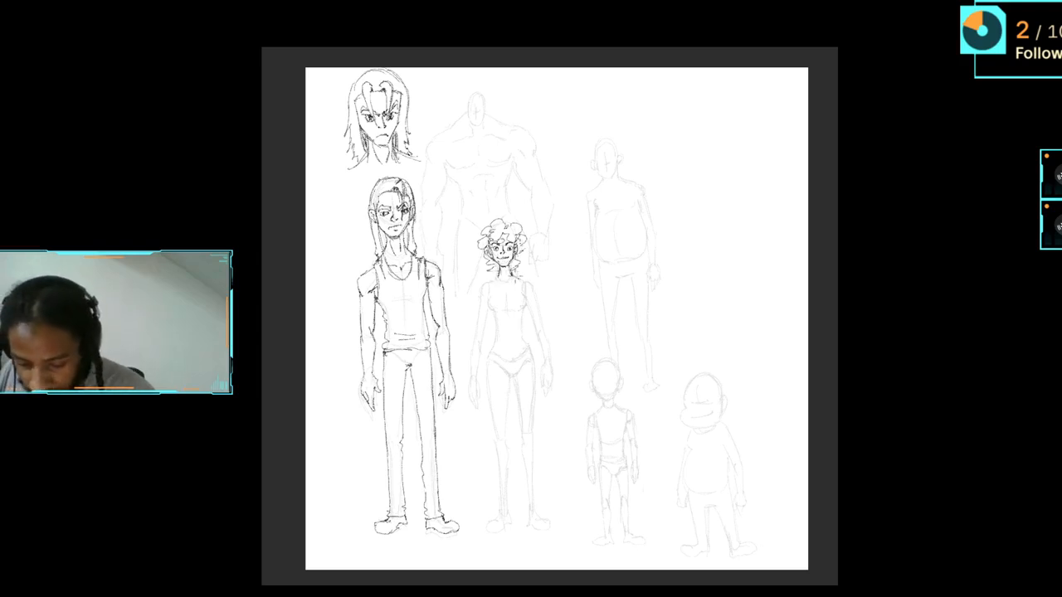
# Step: Outline the female figure's neckline, bust, narrow waist and hips, and add loose short sleeves on both arms
pyautogui.moveTo(499, 274)
pyautogui.mouseDown()
pyautogui.moveTo(481, 286)
pyautogui.moveTo(531, 283)
pyautogui.moveTo(491, 285)
pyautogui.moveTo(513, 277)
pyautogui.moveTo(486, 305)
pyautogui.moveTo(500, 312)
pyautogui.moveTo(521, 295)
pyautogui.moveTo(527, 306)
pyautogui.moveTo(522, 331)
pyautogui.moveTo(507, 313)
pyautogui.moveTo(490, 358)
pyautogui.mouseUp()
pyautogui.moveTo(531, 327); pyautogui.dragTo(535, 363)
pyautogui.moveTo(533, 351); pyautogui.dragTo(535, 373)
pyautogui.moveTo(521, 330); pyautogui.dragTo(529, 340)
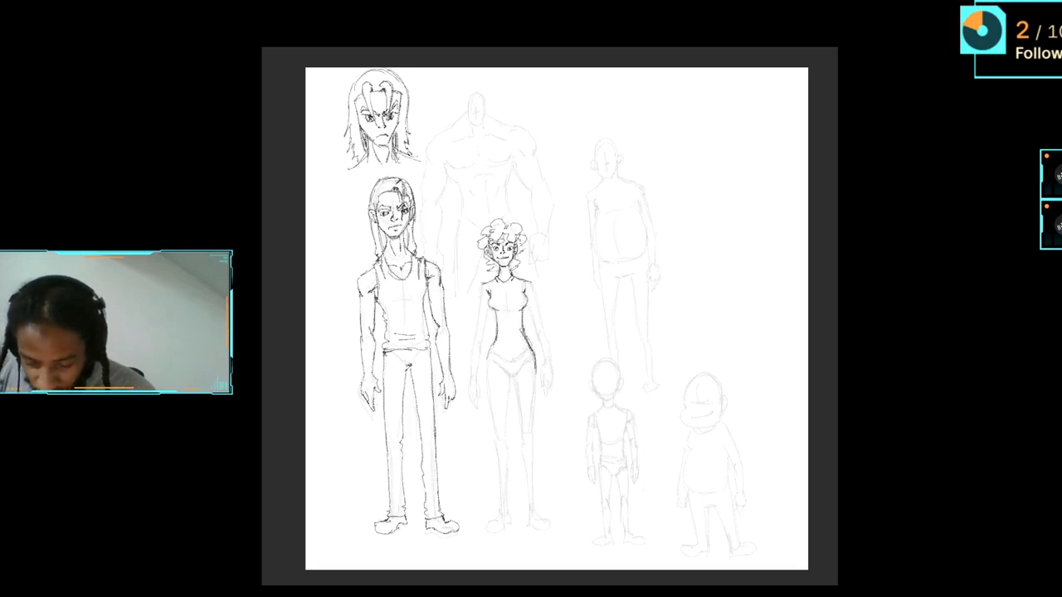
pyautogui.moveTo(486, 284); pyautogui.dragTo(475, 329)
pyautogui.moveTo(479, 323); pyautogui.dragTo(467, 331)
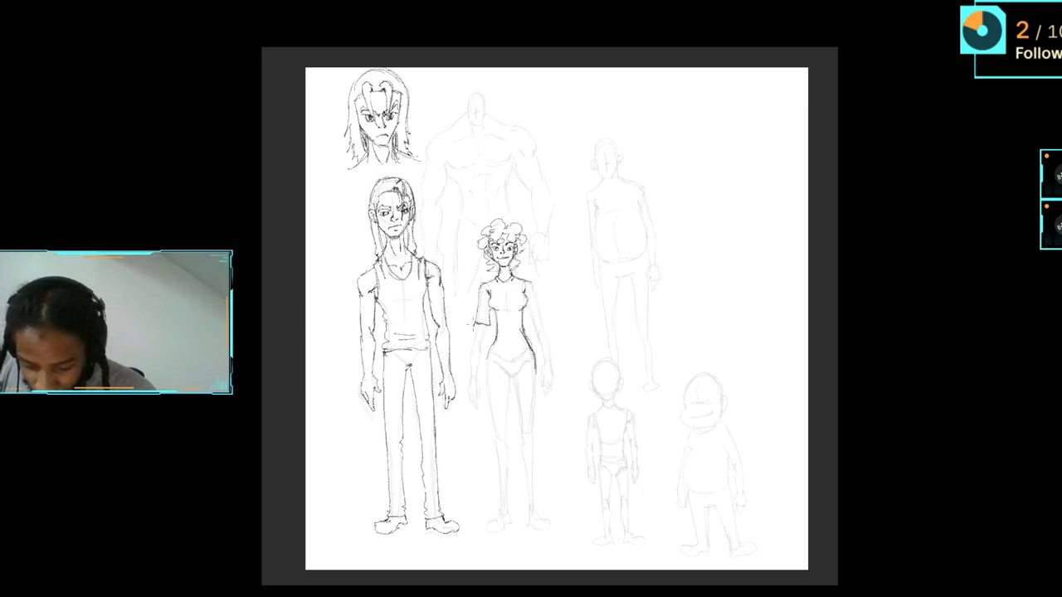
pyautogui.moveTo(531, 283)
pyautogui.mouseDown()
pyautogui.moveTo(542, 317)
pyautogui.moveTo(528, 323)
pyautogui.mouseUp()
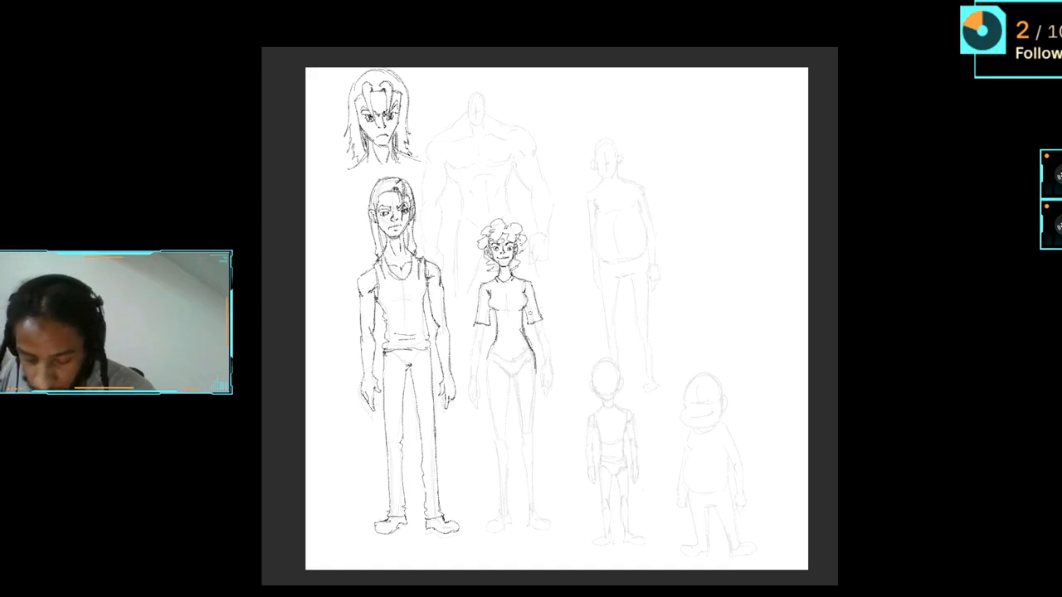
# Step: Draw the female figure's slim forearms and hands extending below the short sleeves
pyautogui.moveTo(476, 332); pyautogui.dragTo(470, 395)
pyautogui.moveTo(485, 326); pyautogui.dragTo(473, 410)
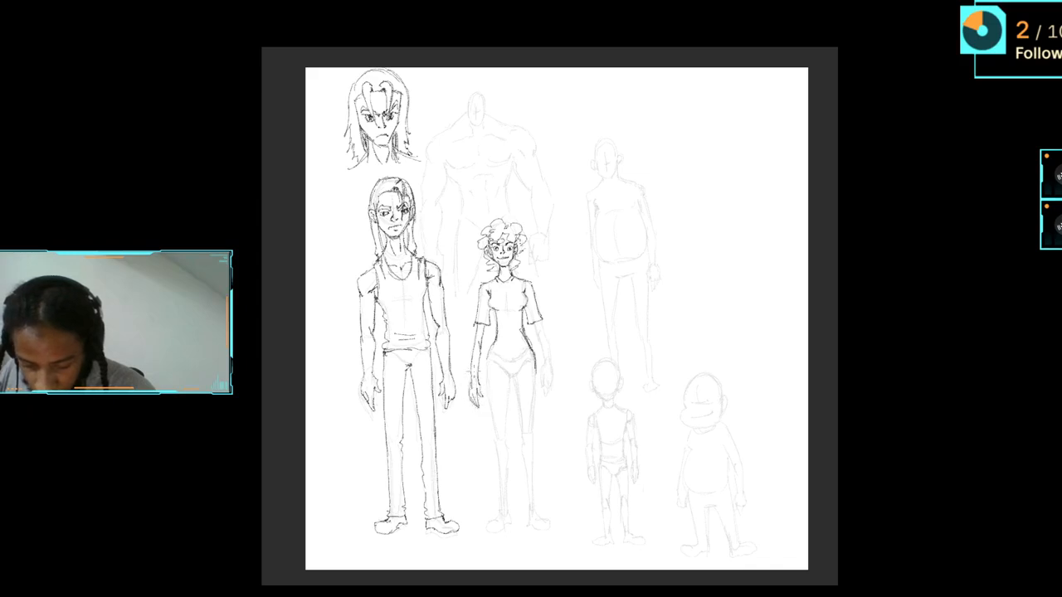
pyautogui.moveTo(534, 324)
pyautogui.mouseDown()
pyautogui.moveTo(549, 387)
pyautogui.moveTo(546, 353)
pyautogui.moveTo(550, 362)
pyautogui.mouseUp()
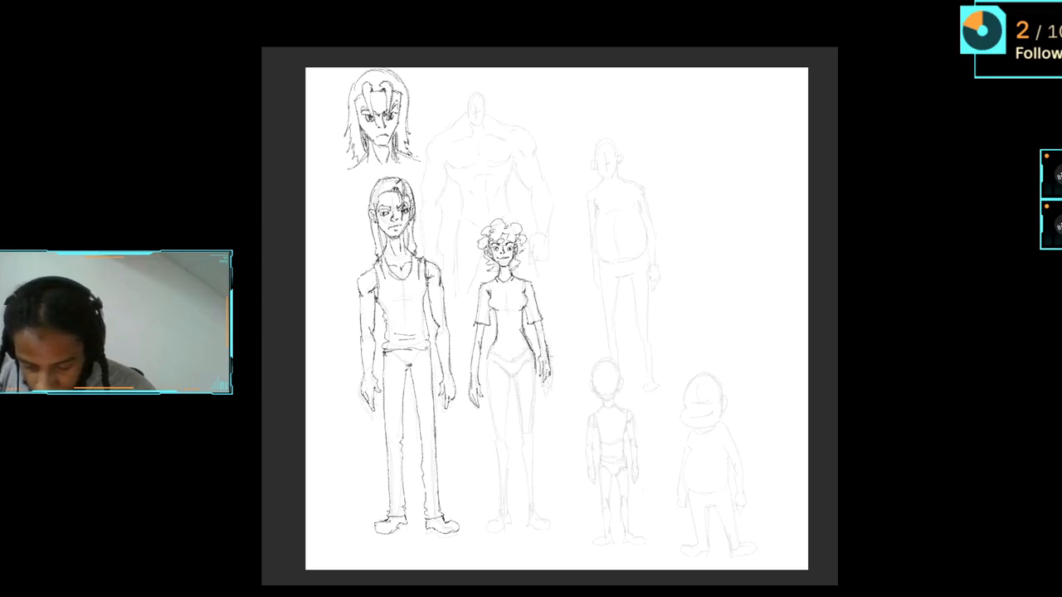
# Step: Redraw the female figure's hands shorter and close the bottom of the top with a waistline
pyautogui.moveTo(475, 408)
pyautogui.mouseDown()
pyautogui.moveTo(473, 359)
pyautogui.moveTo(483, 388)
pyautogui.mouseUp()
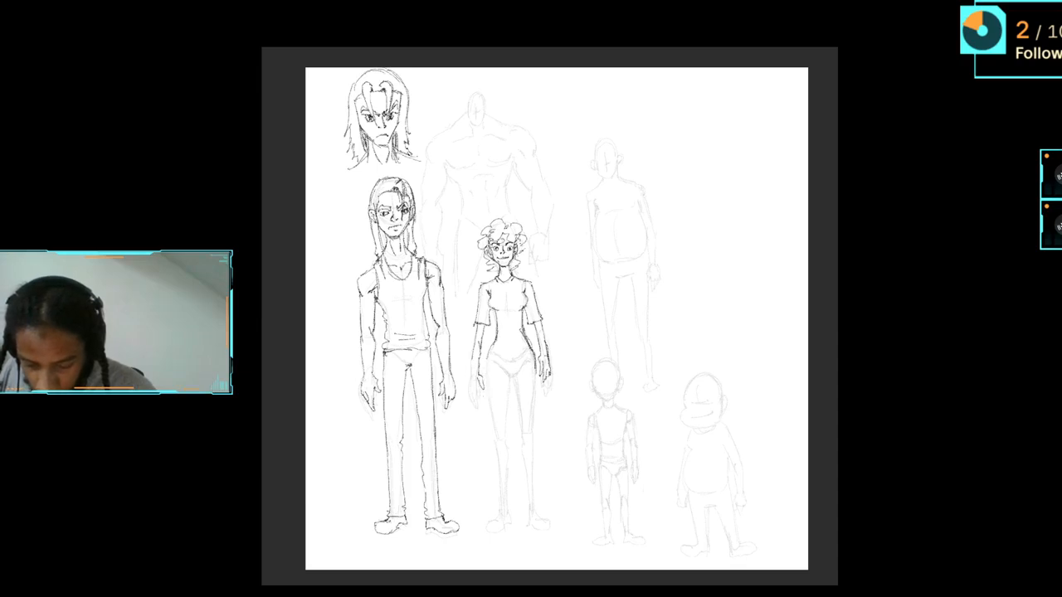
pyautogui.moveTo(547, 381)
pyautogui.mouseDown()
pyautogui.moveTo(543, 352)
pyautogui.moveTo(550, 369)
pyautogui.moveTo(542, 365)
pyautogui.moveTo(539, 387)
pyautogui.moveTo(549, 346)
pyautogui.mouseUp()
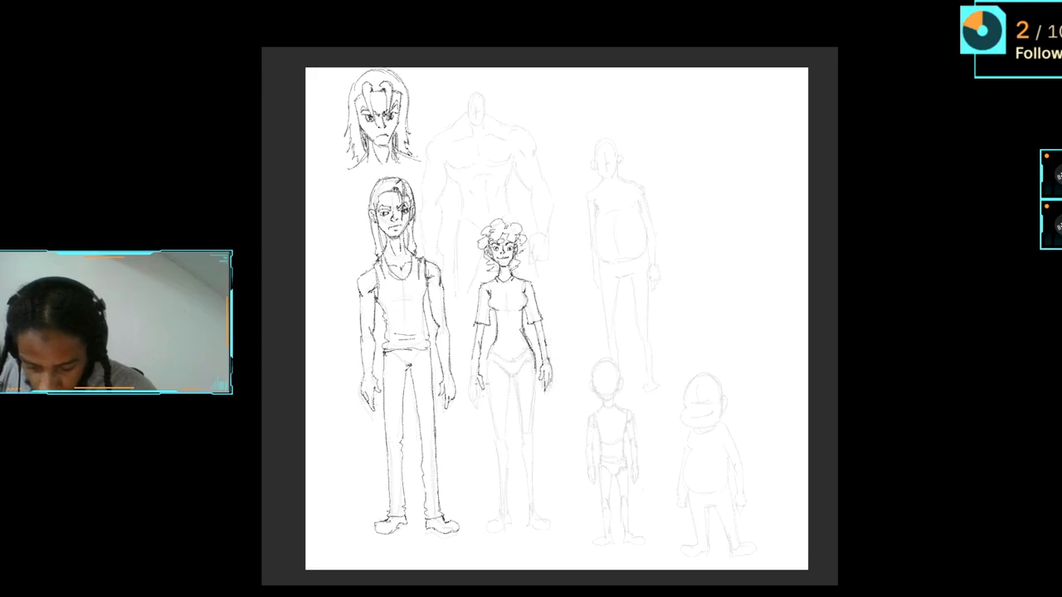
pyautogui.moveTo(475, 380)
pyautogui.mouseDown()
pyautogui.moveTo(476, 396)
pyautogui.moveTo(473, 341)
pyautogui.moveTo(502, 362)
pyautogui.moveTo(535, 350)
pyautogui.mouseUp()
# Step: Draw the female figure's slim straight trousers down to the ankles and add simple shoes on both feet
pyautogui.moveTo(494, 358)
pyautogui.mouseDown()
pyautogui.moveTo(534, 357)
pyautogui.moveTo(503, 356)
pyautogui.moveTo(509, 489)
pyautogui.moveTo(496, 521)
pyautogui.moveTo(486, 385)
pyautogui.mouseUp()
pyautogui.moveTo(487, 387); pyautogui.dragTo(498, 453)
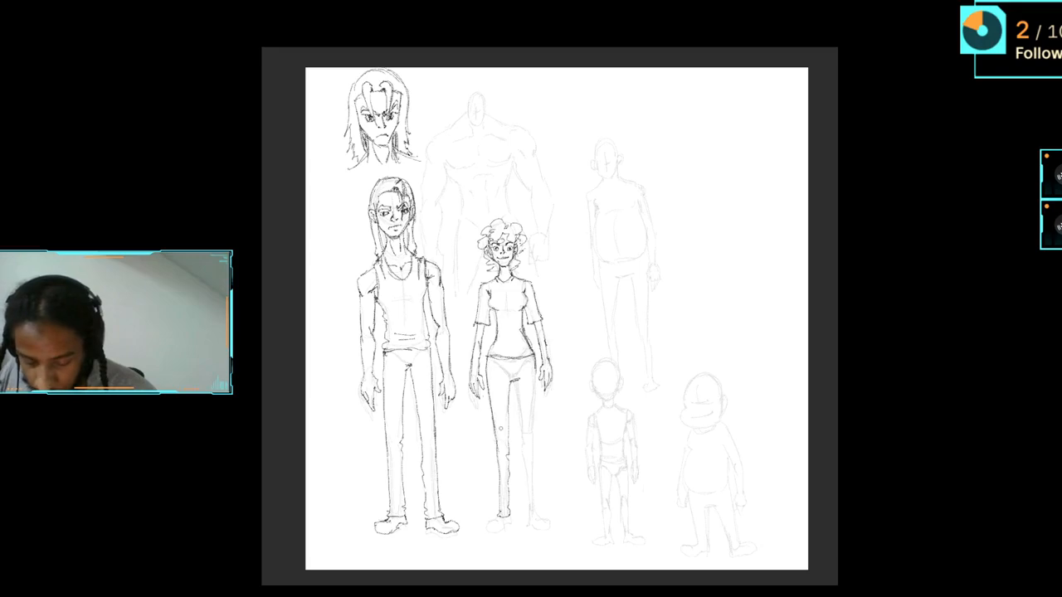
pyautogui.moveTo(516, 390)
pyautogui.mouseDown()
pyautogui.moveTo(536, 514)
pyautogui.moveTo(537, 372)
pyautogui.mouseUp()
pyautogui.moveTo(532, 448); pyautogui.dragTo(534, 351)
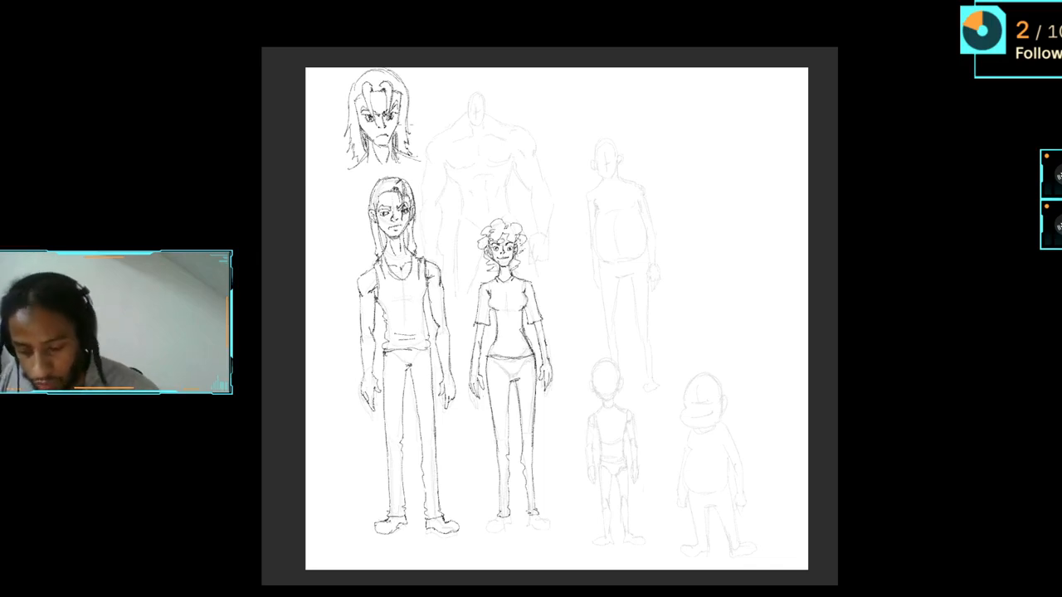
pyautogui.moveTo(500, 512)
pyautogui.mouseDown()
pyautogui.moveTo(529, 523)
pyautogui.moveTo(524, 507)
pyautogui.moveTo(549, 519)
pyautogui.mouseUp()
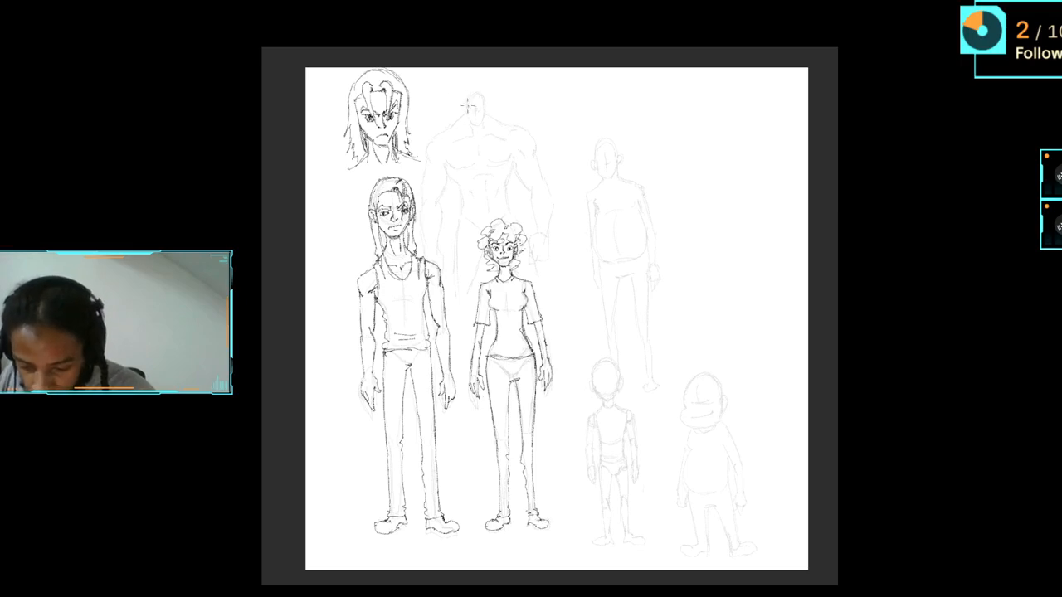
# Step: Draw the muscular figure's small angular face with a strong jaw, glaring eyes, brows, nose, mouth and ears
pyautogui.moveTo(469, 105)
pyautogui.mouseDown()
pyautogui.moveTo(472, 124)
pyautogui.moveTo(484, 118)
pyautogui.mouseUp()
pyautogui.hotkey('ctrl', 'z')
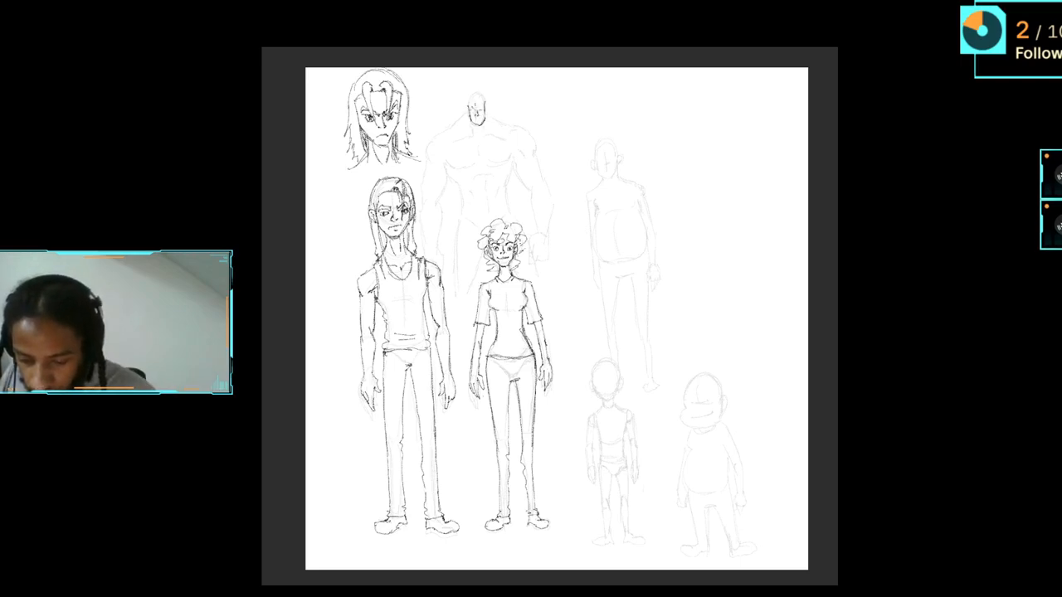
pyautogui.moveTo(478, 110); pyautogui.dragTo(485, 105)
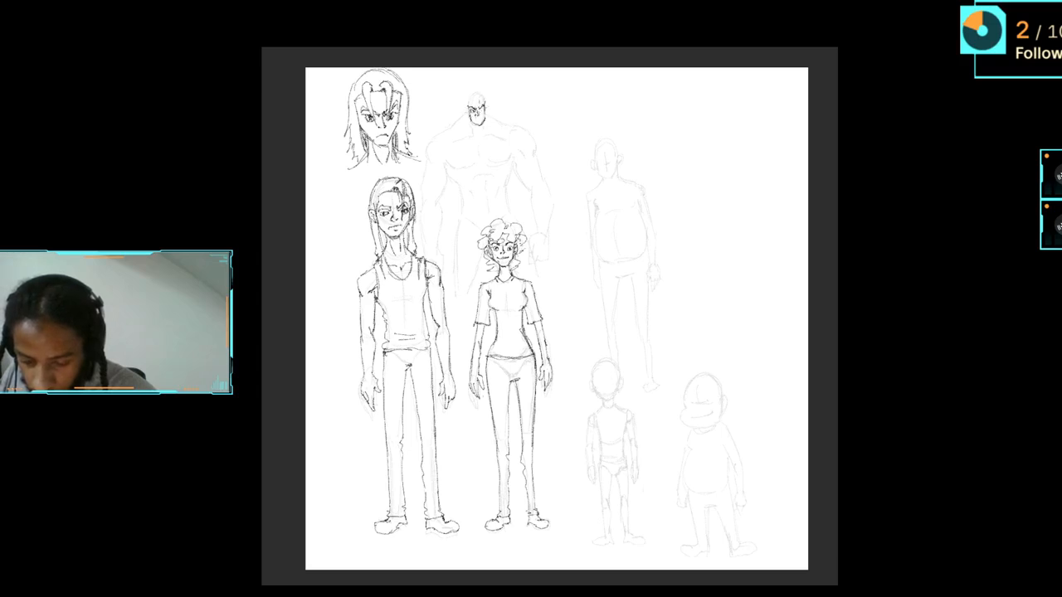
pyautogui.moveTo(478, 110); pyautogui.dragTo(481, 110)
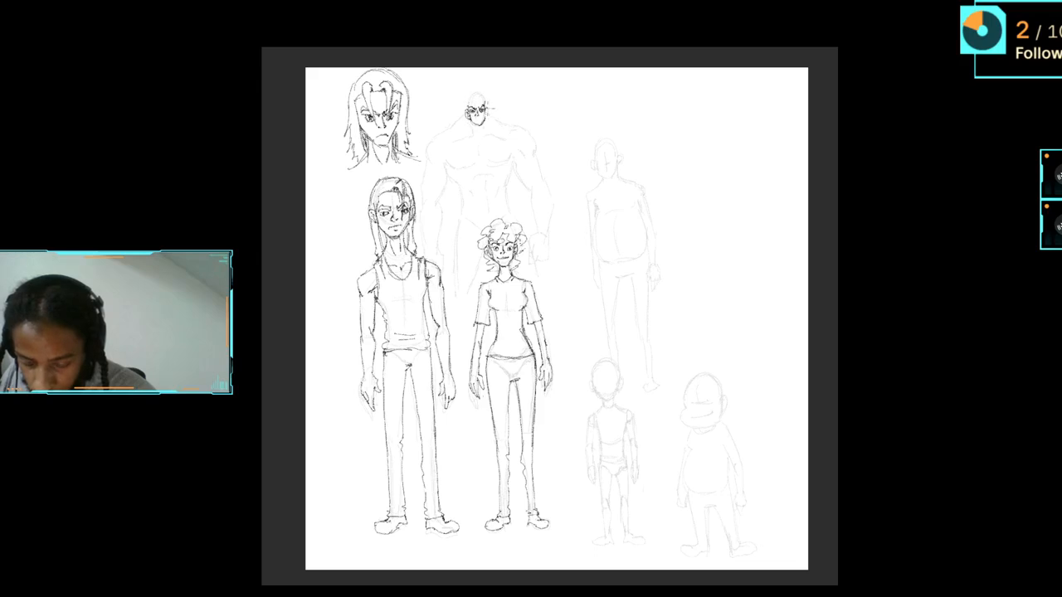
pyautogui.moveTo(486, 105); pyautogui.dragTo(480, 126)
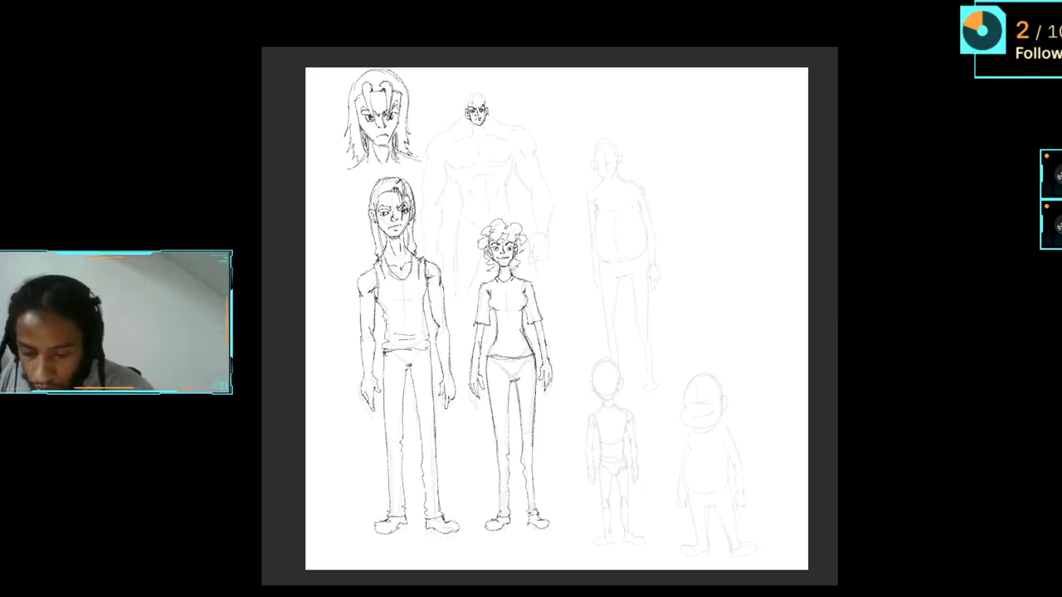
# Step: Add a hairline and spiky upright hair to the muscular figure, then sketch the slopes beside the neck
pyautogui.moveTo(466, 101)
pyautogui.mouseDown()
pyautogui.moveTo(469, 113)
pyautogui.moveTo(483, 98)
pyautogui.moveTo(484, 109)
pyautogui.mouseUp()
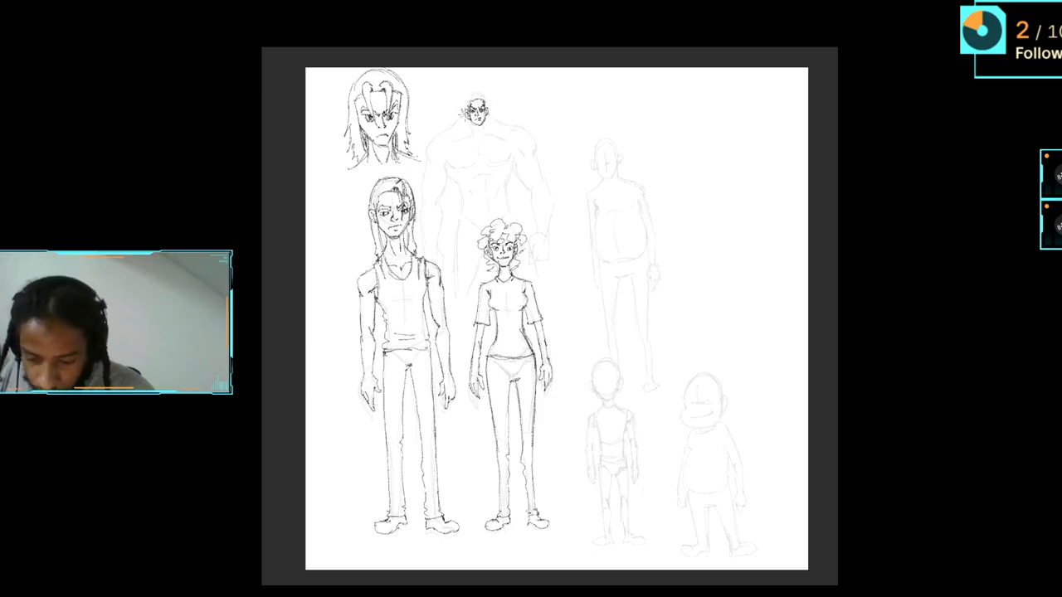
pyautogui.moveTo(461, 108)
pyautogui.mouseDown()
pyautogui.moveTo(465, 118)
pyautogui.moveTo(471, 78)
pyautogui.mouseUp()
pyautogui.moveTo(476, 91)
pyautogui.mouseDown()
pyautogui.moveTo(480, 79)
pyautogui.moveTo(486, 117)
pyautogui.moveTo(491, 87)
pyautogui.moveTo(479, 73)
pyautogui.moveTo(491, 94)
pyautogui.moveTo(468, 106)
pyautogui.moveTo(470, 94)
pyautogui.moveTo(495, 97)
pyautogui.moveTo(472, 87)
pyautogui.moveTo(506, 125)
pyautogui.moveTo(452, 125)
pyautogui.mouseUp()
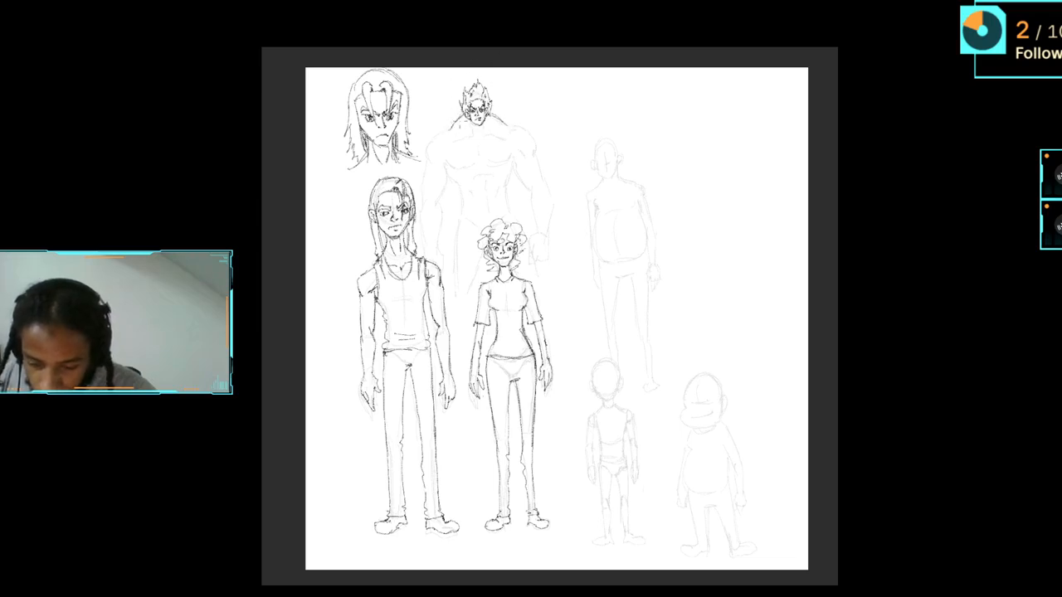
# Step: Wrap a thick rounded collar around the muscular figure's neck and outline the tops of the shoulders
pyautogui.moveTo(469, 116)
pyautogui.mouseDown()
pyautogui.moveTo(459, 129)
pyautogui.moveTo(488, 132)
pyautogui.mouseUp()
pyautogui.moveTo(483, 131); pyautogui.dragTo(491, 129)
pyautogui.moveTo(486, 118); pyautogui.dragTo(493, 123)
pyautogui.moveTo(460, 122)
pyautogui.mouseDown()
pyautogui.moveTo(479, 132)
pyautogui.moveTo(461, 131)
pyautogui.moveTo(497, 131)
pyautogui.mouseUp()
pyautogui.moveTo(491, 125)
pyautogui.mouseDown()
pyautogui.moveTo(498, 137)
pyautogui.moveTo(507, 124)
pyautogui.mouseUp()
# Step: Outline the muscular figure's tight shirt with chest lines, a wavy bottom hem and short sleeves on both arms
pyautogui.moveTo(501, 118)
pyautogui.mouseDown()
pyautogui.moveTo(515, 132)
pyautogui.moveTo(446, 133)
pyautogui.moveTo(425, 146)
pyautogui.moveTo(423, 183)
pyautogui.moveTo(451, 197)
pyautogui.moveTo(446, 154)
pyautogui.moveTo(461, 224)
pyautogui.moveTo(488, 222)
pyautogui.moveTo(498, 219)
pyautogui.moveTo(487, 210)
pyautogui.moveTo(514, 213)
pyautogui.moveTo(510, 164)
pyautogui.mouseUp()
pyautogui.moveTo(503, 170); pyautogui.dragTo(516, 147)
pyautogui.moveTo(467, 170); pyautogui.dragTo(498, 170)
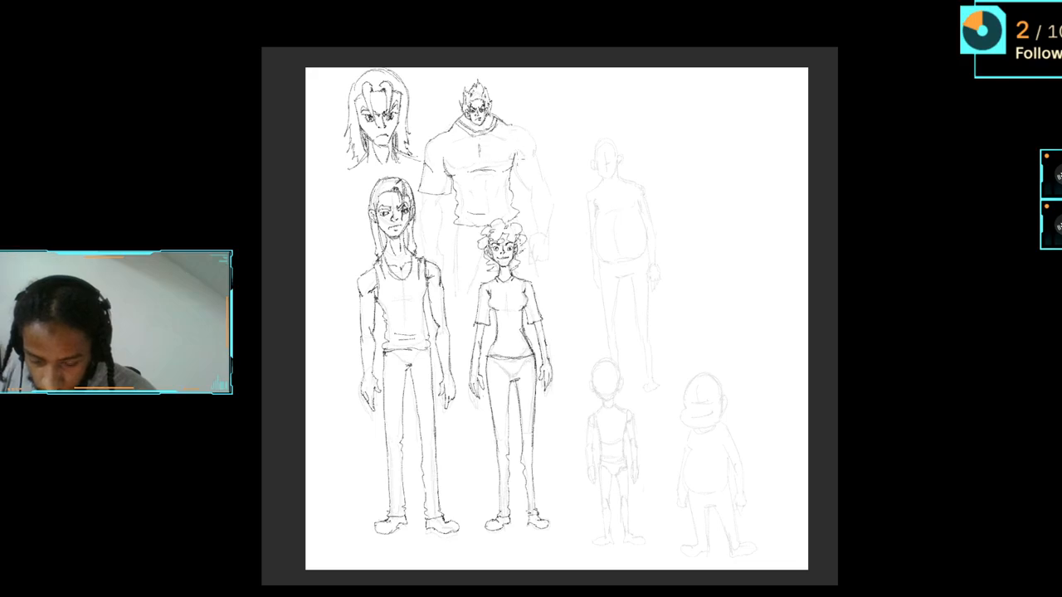
pyautogui.moveTo(516, 156)
pyautogui.mouseDown()
pyautogui.moveTo(519, 187)
pyautogui.moveTo(553, 171)
pyautogui.mouseUp()
pyautogui.moveTo(546, 171)
pyautogui.mouseDown()
pyautogui.moveTo(526, 129)
pyautogui.moveTo(538, 143)
pyautogui.mouseUp()
# Step: Draw the muscular figure's thick forearms below the sleeves and the large hand beside the curly-haired female
pyautogui.moveTo(443, 195); pyautogui.dragTo(443, 286)
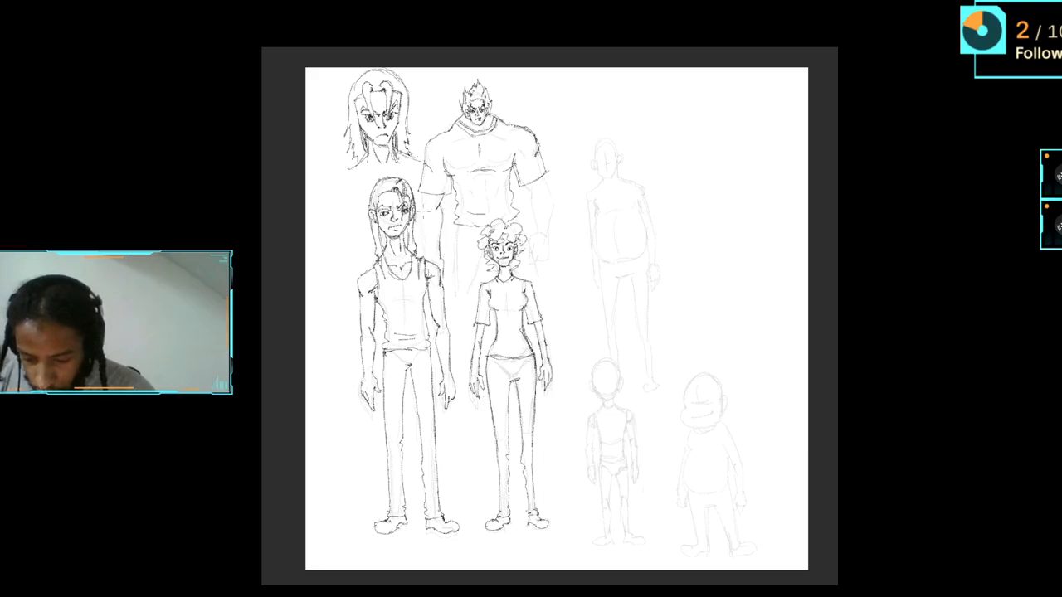
pyautogui.moveTo(423, 195); pyautogui.dragTo(423, 259)
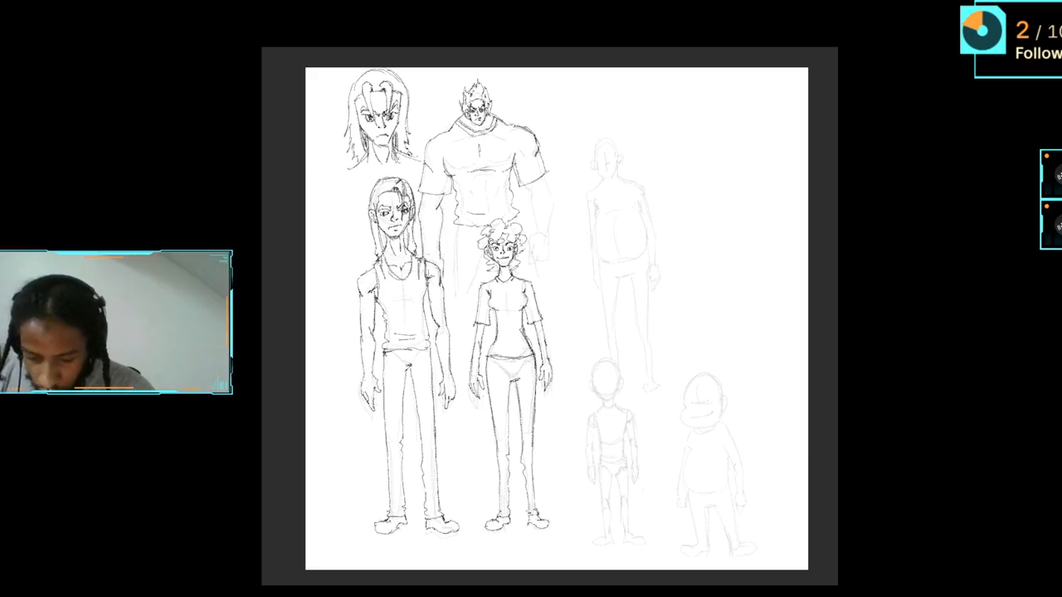
pyautogui.moveTo(531, 186)
pyautogui.mouseDown()
pyautogui.moveTo(532, 268)
pyautogui.moveTo(542, 256)
pyautogui.moveTo(551, 265)
pyautogui.moveTo(555, 237)
pyautogui.moveTo(543, 174)
pyautogui.mouseUp()
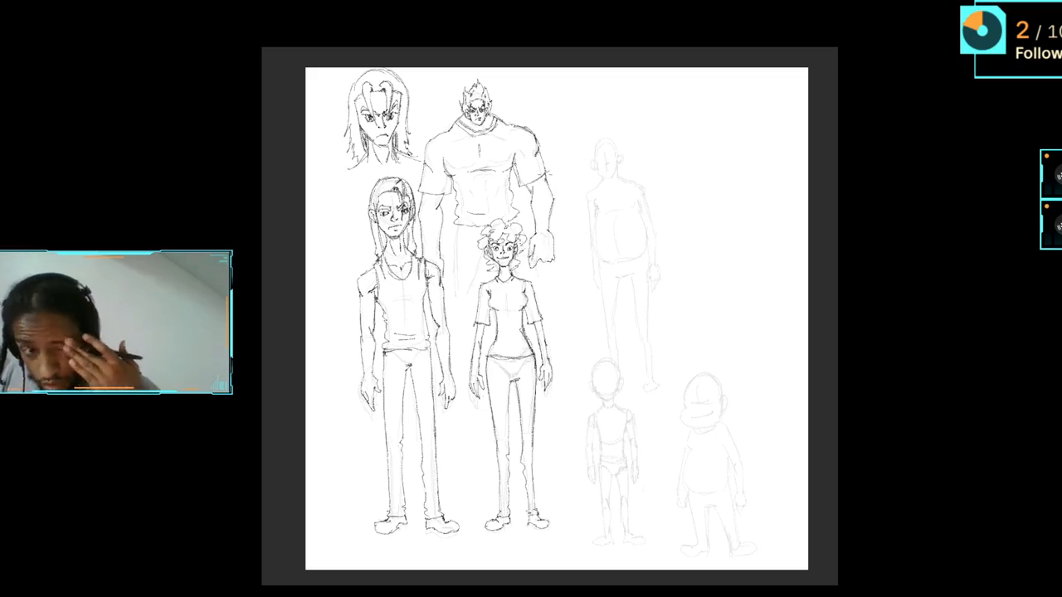
# Step: Draw the visible parts of the muscular figure's trouser legs behind the female figure and the long-haired man
pyautogui.moveTo(456, 222)
pyautogui.mouseDown()
pyautogui.moveTo(447, 300)
pyautogui.moveTo(486, 254)
pyautogui.mouseUp()
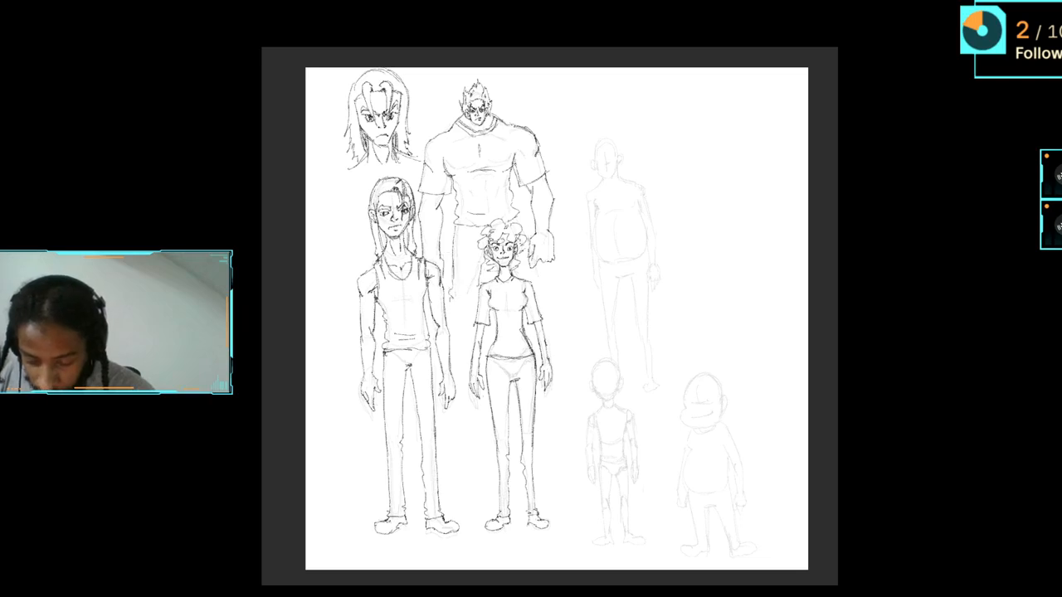
pyautogui.moveTo(522, 219); pyautogui.dragTo(541, 286)
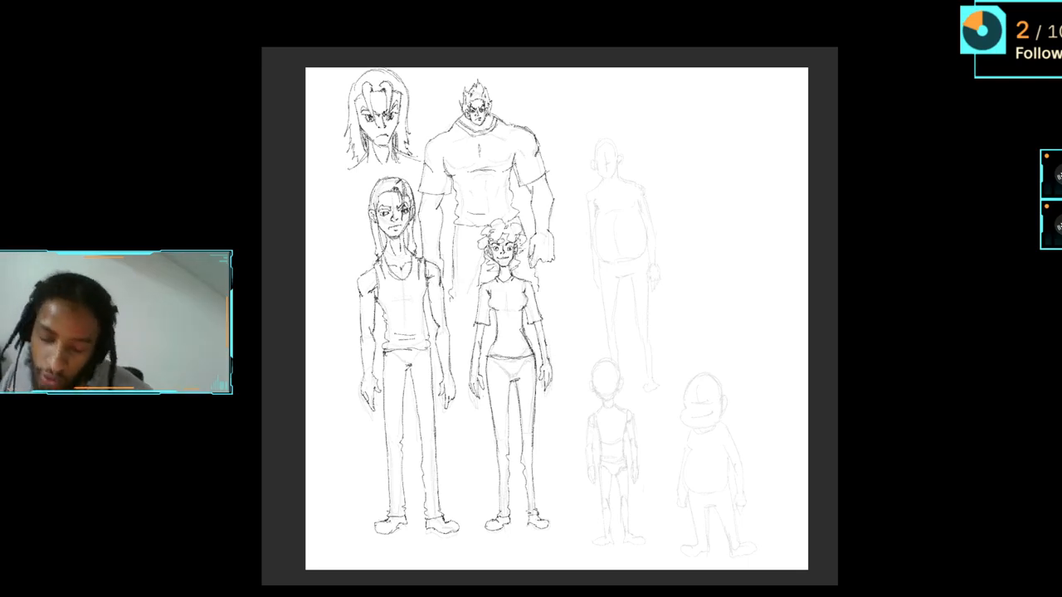
pyautogui.moveTo(524, 242); pyautogui.dragTo(530, 251)
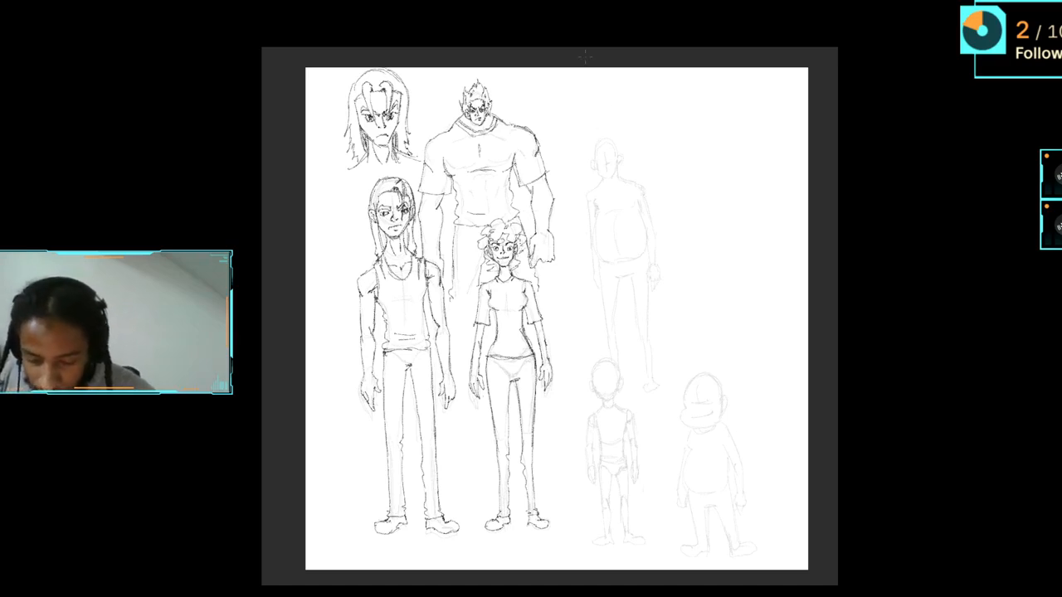
pyautogui.moveTo(471, 289); pyautogui.dragTo(478, 297)
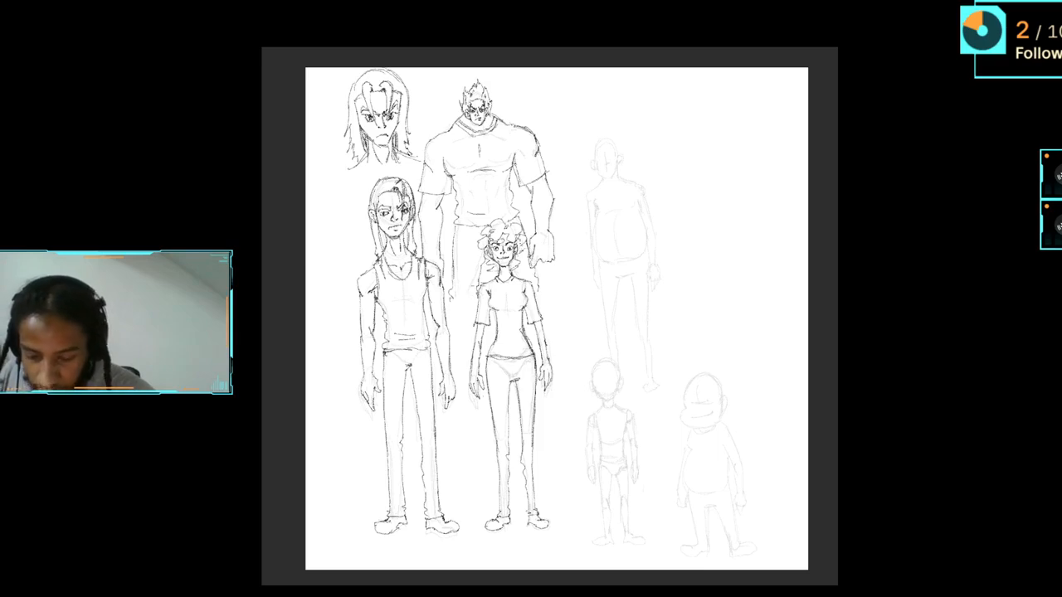
# Step: Outline the pot-bellied figure's jaw and ears, and dress him in a collared jacket with long sleeves and a bottom hem
pyautogui.moveTo(598, 158)
pyautogui.mouseDown()
pyautogui.moveTo(624, 160)
pyautogui.moveTo(604, 137)
pyautogui.moveTo(625, 163)
pyautogui.moveTo(588, 166)
pyautogui.moveTo(624, 158)
pyautogui.moveTo(626, 170)
pyautogui.moveTo(595, 168)
pyautogui.moveTo(620, 165)
pyautogui.moveTo(622, 182)
pyautogui.moveTo(625, 158)
pyautogui.moveTo(589, 228)
pyautogui.mouseUp()
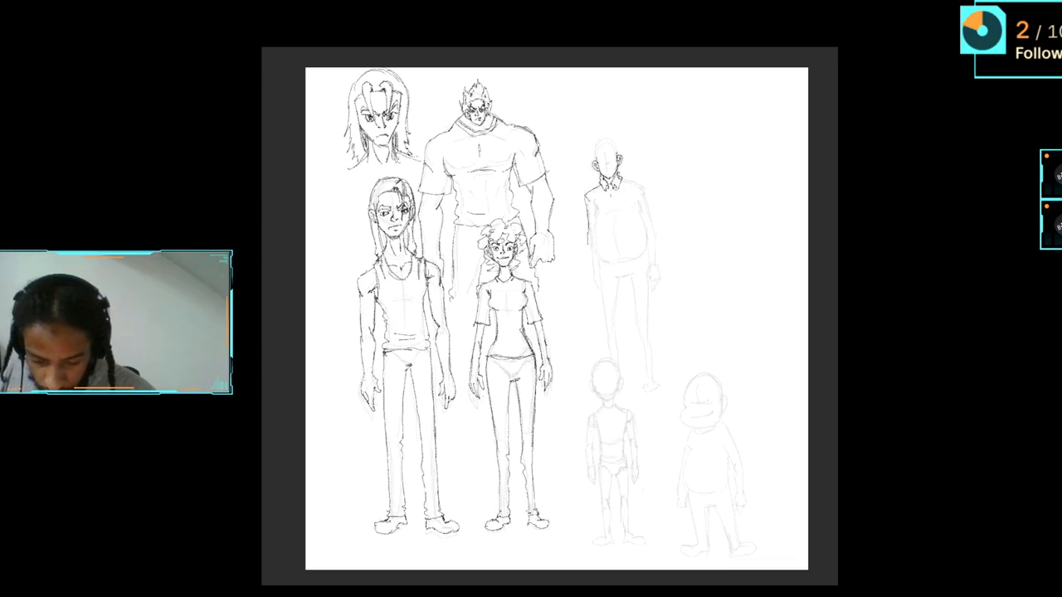
pyautogui.moveTo(602, 184)
pyautogui.mouseDown()
pyautogui.moveTo(625, 210)
pyautogui.moveTo(616, 202)
pyautogui.moveTo(621, 262)
pyautogui.moveTo(650, 251)
pyautogui.moveTo(639, 201)
pyautogui.moveTo(647, 217)
pyautogui.moveTo(590, 216)
pyautogui.moveTo(600, 269)
pyautogui.mouseUp()
pyautogui.moveTo(592, 263)
pyautogui.mouseDown()
pyautogui.moveTo(631, 271)
pyautogui.moveTo(642, 251)
pyautogui.mouseUp()
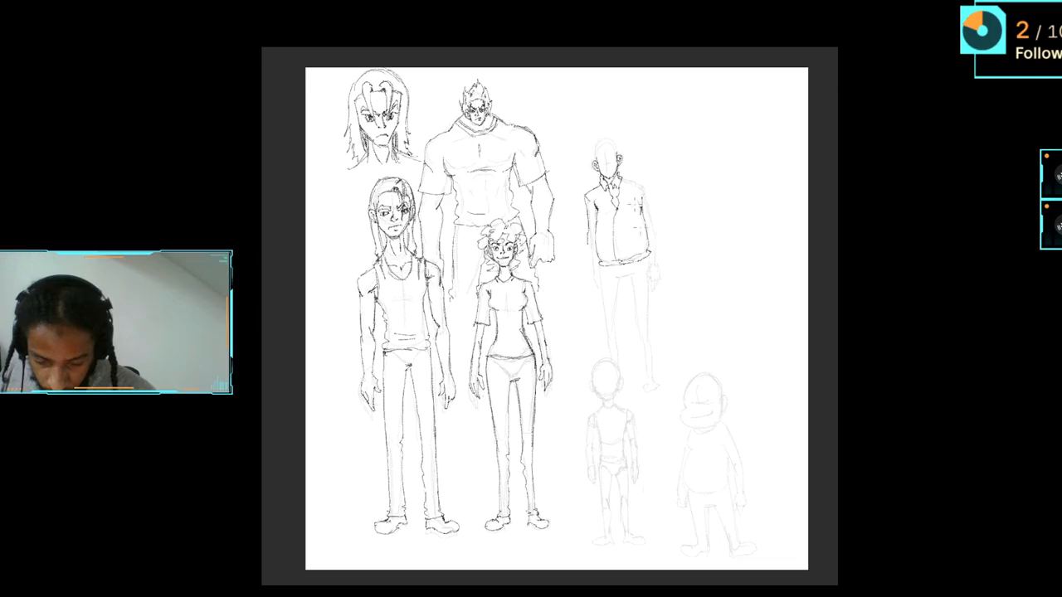
pyautogui.moveTo(623, 174)
pyautogui.mouseDown()
pyautogui.moveTo(648, 190)
pyautogui.moveTo(653, 272)
pyautogui.moveTo(662, 265)
pyautogui.moveTo(647, 277)
pyautogui.moveTo(651, 290)
pyautogui.moveTo(660, 278)
pyautogui.mouseUp()
# Step: Finish the pot-bellied figure's hands and draw his narrow trouser legs down to the child's head
pyautogui.moveTo(586, 236)
pyautogui.mouseDown()
pyautogui.moveTo(590, 269)
pyautogui.moveTo(604, 264)
pyautogui.moveTo(585, 277)
pyautogui.moveTo(591, 290)
pyautogui.moveTo(599, 279)
pyautogui.moveTo(604, 361)
pyautogui.mouseUp()
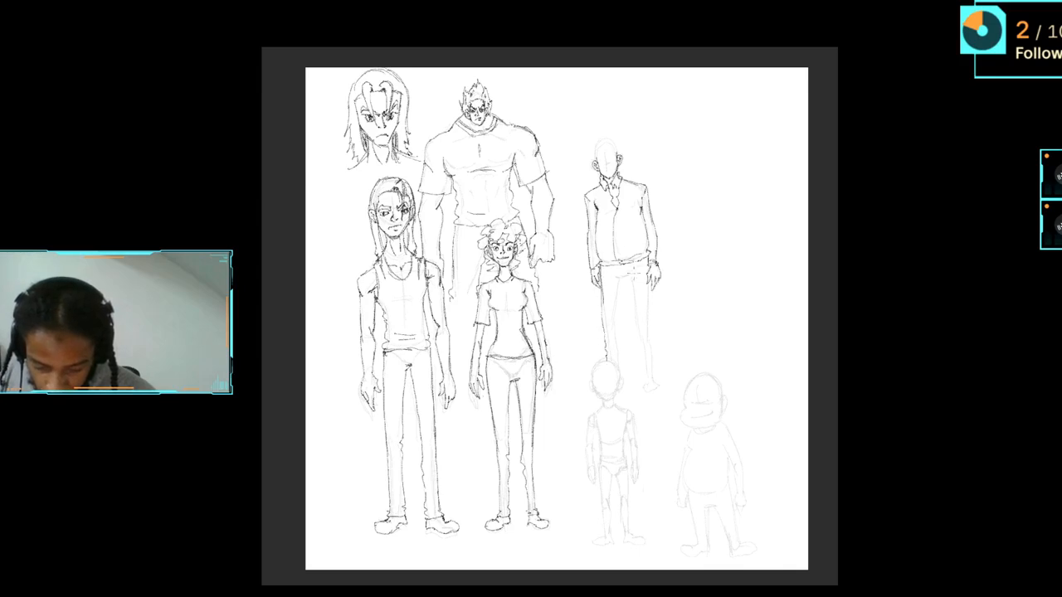
pyautogui.moveTo(625, 274); pyautogui.dragTo(617, 365)
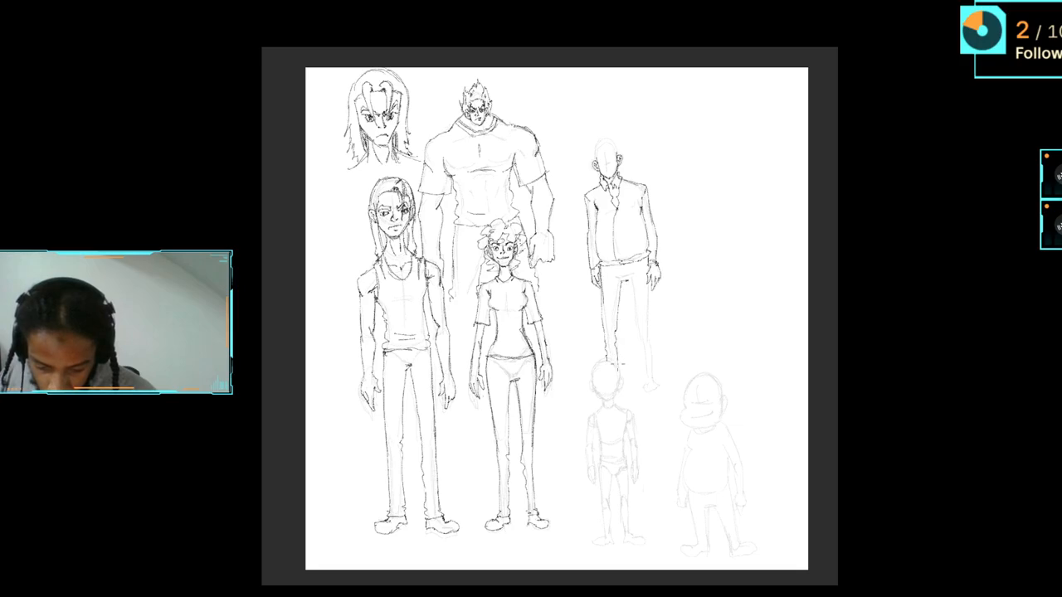
pyautogui.moveTo(629, 278)
pyautogui.mouseDown()
pyautogui.moveTo(645, 391)
pyautogui.moveTo(643, 277)
pyautogui.mouseUp()
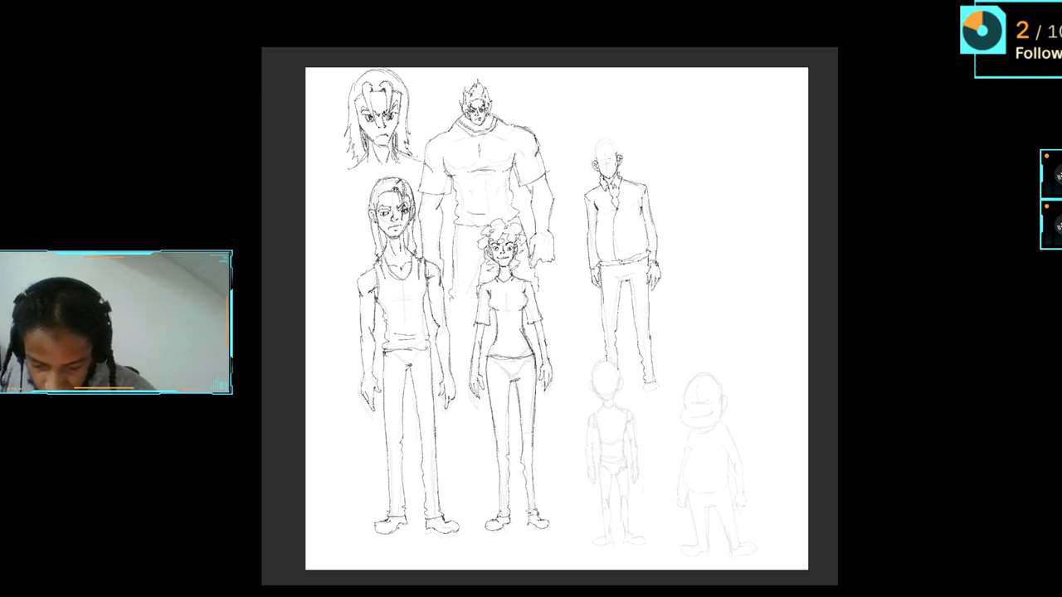
# Step: Give the pot-bellied figure a stern face and a rounded curly afro, then add the visible shoe
pyautogui.moveTo(624, 154)
pyautogui.mouseDown()
pyautogui.moveTo(617, 164)
pyautogui.moveTo(614, 144)
pyautogui.moveTo(597, 162)
pyautogui.mouseUp()
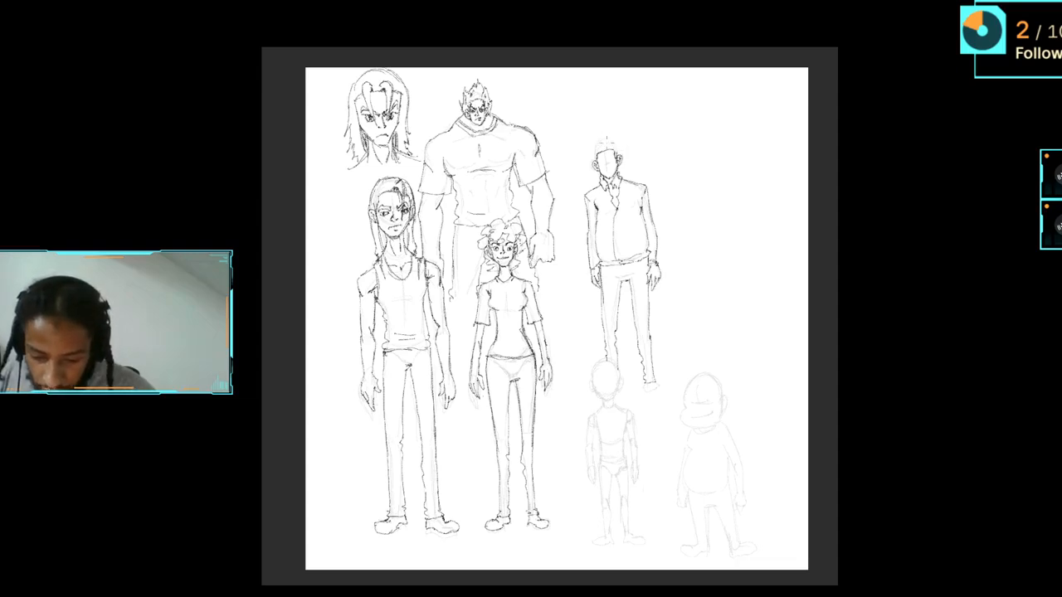
pyautogui.moveTo(622, 166)
pyautogui.mouseDown()
pyautogui.moveTo(627, 146)
pyautogui.moveTo(611, 132)
pyautogui.moveTo(592, 141)
pyautogui.moveTo(591, 171)
pyautogui.moveTo(591, 146)
pyautogui.moveTo(623, 148)
pyautogui.moveTo(602, 175)
pyautogui.moveTo(612, 171)
pyautogui.mouseUp()
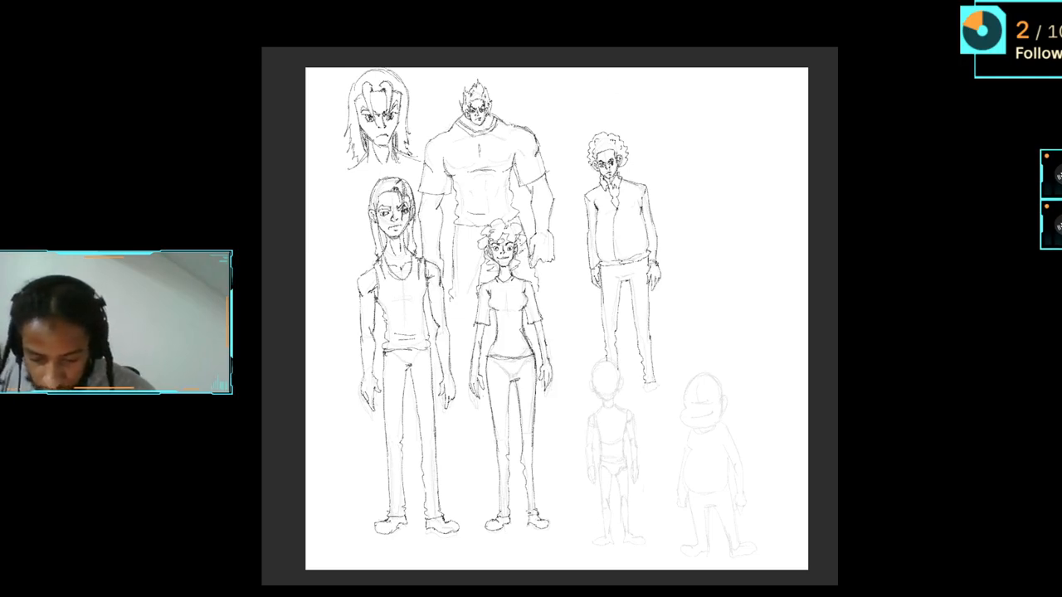
pyautogui.moveTo(645, 382); pyautogui.dragTo(654, 386)
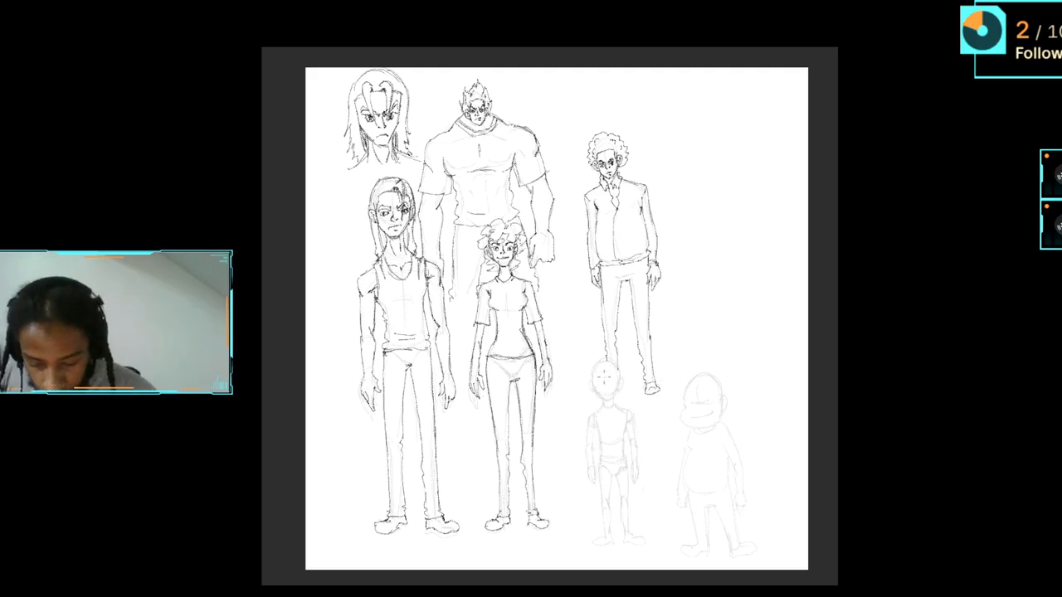
# Step: Draw the child figure's face with large eyes, brows, mouth and ears, framed by short spiky hair
pyautogui.moveTo(592, 381)
pyautogui.mouseDown()
pyautogui.moveTo(600, 402)
pyautogui.moveTo(614, 404)
pyautogui.moveTo(619, 390)
pyautogui.mouseUp()
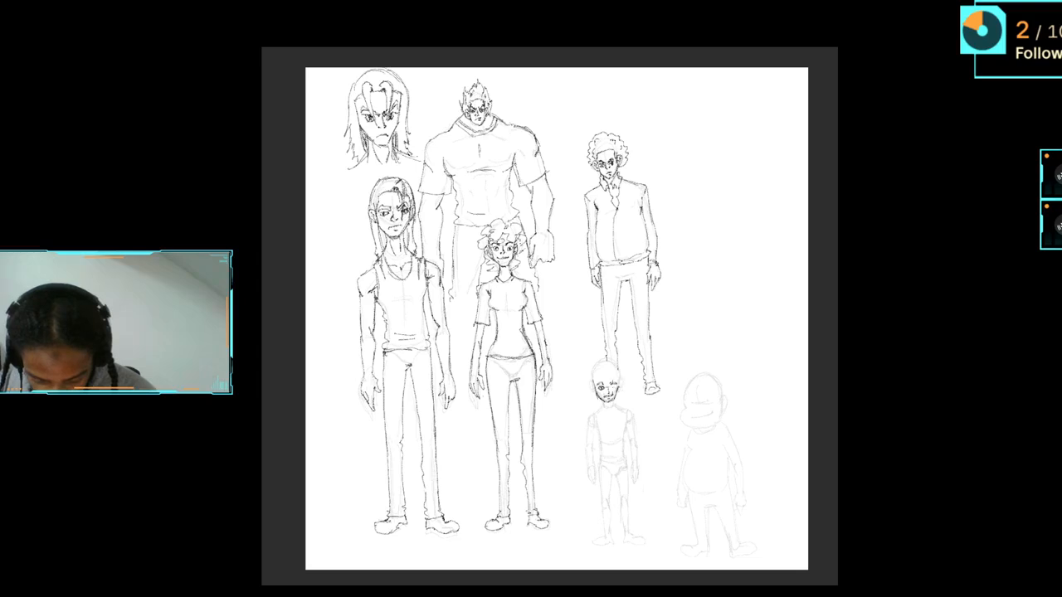
pyautogui.moveTo(610, 389)
pyautogui.mouseDown()
pyautogui.moveTo(623, 383)
pyautogui.moveTo(592, 390)
pyautogui.mouseUp()
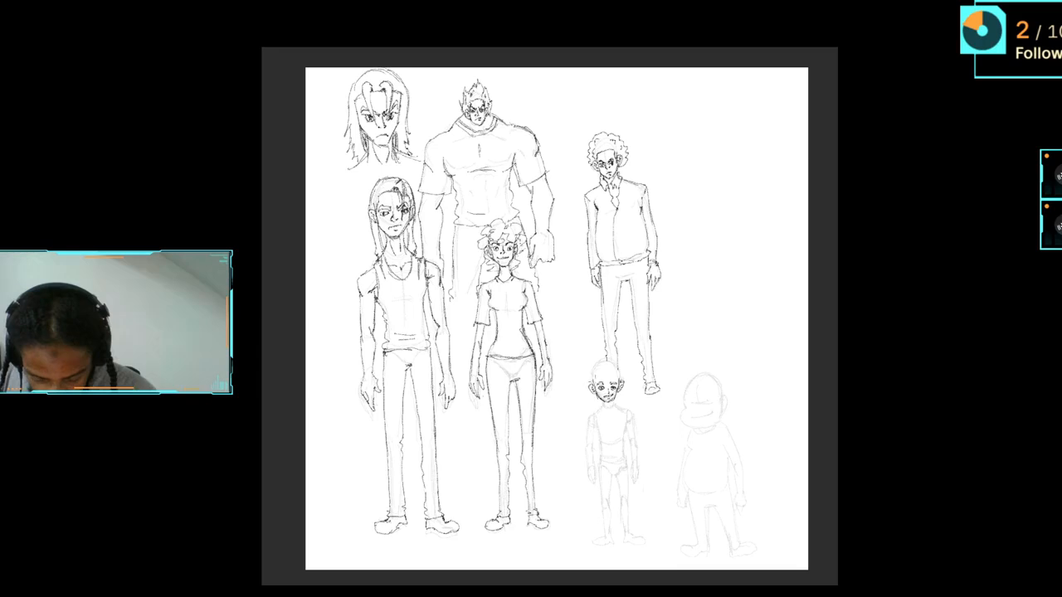
pyautogui.moveTo(577, 370)
pyautogui.mouseDown()
pyautogui.moveTo(599, 355)
pyautogui.moveTo(627, 367)
pyautogui.moveTo(623, 385)
pyautogui.moveTo(595, 389)
pyautogui.mouseUp()
# Step: Sketch the child figure's neck and a loose hood-like collar resting on the shoulders
pyautogui.moveTo(597, 380)
pyautogui.mouseDown()
pyautogui.moveTo(587, 386)
pyautogui.moveTo(615, 415)
pyautogui.mouseUp()
pyautogui.moveTo(608, 409); pyautogui.dragTo(599, 413)
pyautogui.moveTo(592, 399)
pyautogui.mouseDown()
pyautogui.moveTo(616, 414)
pyautogui.moveTo(623, 401)
pyautogui.moveTo(632, 417)
pyautogui.mouseUp()
pyautogui.moveTo(617, 412); pyautogui.dragTo(631, 412)
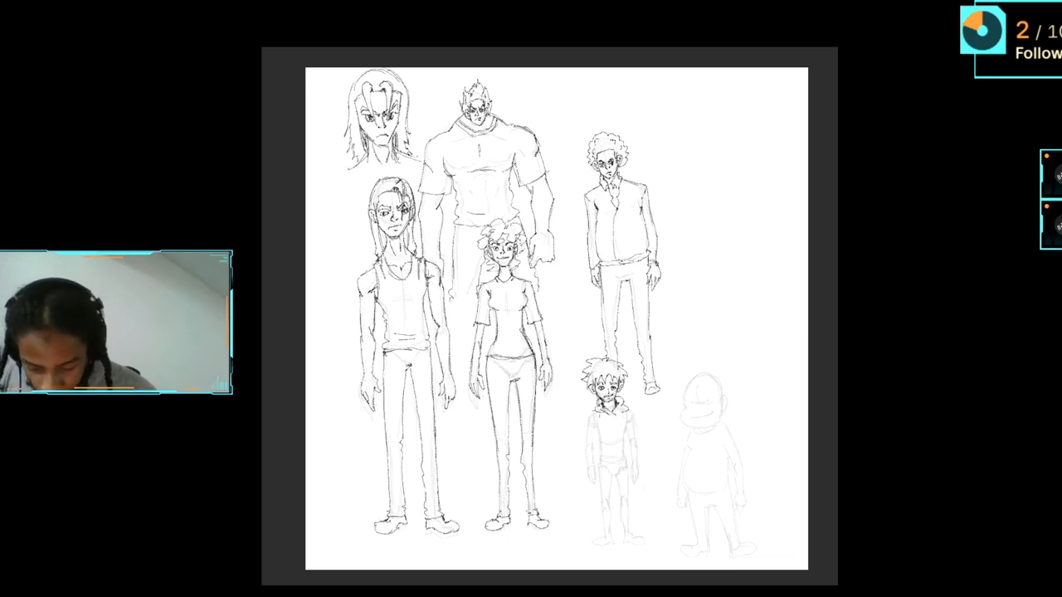
# Step: Outline the child figure's hoodie with a loose torso, long sleeves and gathered cuffs
pyautogui.moveTo(599, 407)
pyautogui.mouseDown()
pyautogui.moveTo(585, 454)
pyautogui.moveTo(593, 468)
pyautogui.moveTo(595, 447)
pyautogui.moveTo(607, 469)
pyautogui.mouseUp()
pyautogui.moveTo(628, 462)
pyautogui.mouseDown()
pyautogui.moveTo(630, 414)
pyautogui.moveTo(644, 468)
pyautogui.moveTo(632, 469)
pyautogui.moveTo(637, 452)
pyautogui.mouseUp()
pyautogui.hotkey('ctrl', 'z')
pyautogui.moveTo(629, 445); pyautogui.dragTo(634, 431)
# Step: Draw the child figure's hands and wide baggy shorts, and add thin lower legs with rounded shoes
pyautogui.moveTo(594, 465)
pyautogui.mouseDown()
pyautogui.moveTo(594, 486)
pyautogui.moveTo(637, 486)
pyautogui.moveTo(645, 473)
pyautogui.moveTo(598, 501)
pyautogui.moveTo(599, 521)
pyautogui.moveTo(623, 521)
pyautogui.mouseUp()
pyautogui.moveTo(615, 489)
pyautogui.mouseDown()
pyautogui.moveTo(615, 512)
pyautogui.moveTo(625, 489)
pyautogui.moveTo(618, 504)
pyautogui.mouseUp()
pyautogui.moveTo(621, 490); pyautogui.dragTo(620, 522)
pyautogui.moveTo(610, 519)
pyautogui.mouseDown()
pyautogui.moveTo(629, 526)
pyautogui.moveTo(636, 512)
pyautogui.mouseUp()
pyautogui.moveTo(633, 481); pyautogui.dragTo(634, 518)
pyautogui.moveTo(628, 452); pyautogui.dragTo(629, 471)
pyautogui.moveTo(621, 519)
pyautogui.mouseDown()
pyautogui.moveTo(635, 525)
pyautogui.moveTo(624, 540)
pyautogui.moveTo(647, 537)
pyautogui.moveTo(612, 531)
pyautogui.moveTo(599, 542)
pyautogui.mouseUp()
pyautogui.moveTo(606, 523)
pyautogui.mouseDown()
pyautogui.moveTo(606, 544)
pyautogui.moveTo(617, 544)
pyautogui.mouseUp()
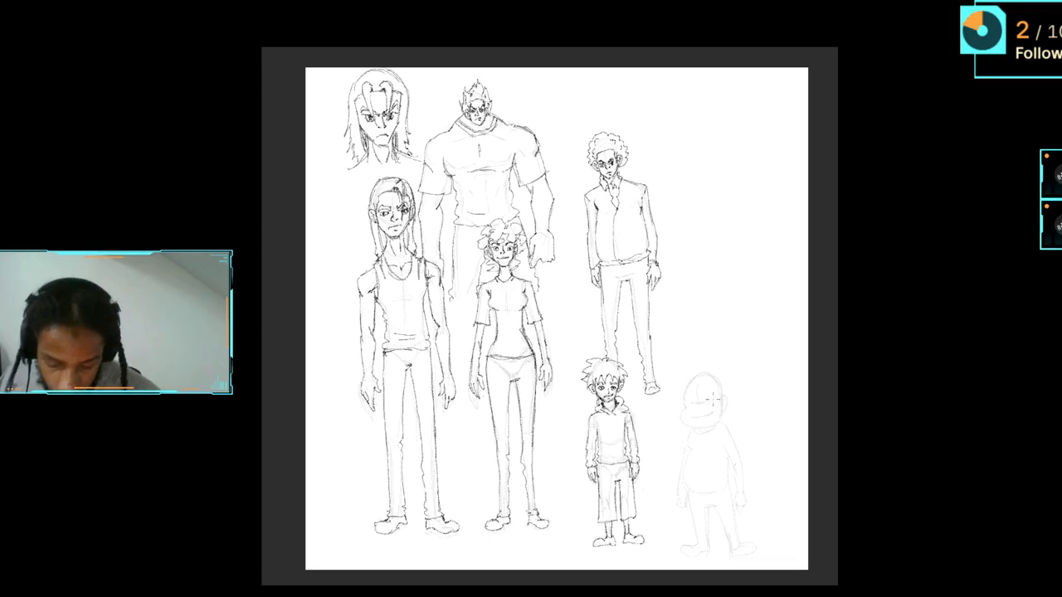
# Step: Draw the stocky figure's face with angry eyes and brows, a toothy grin, a wide rounded jaw and an ear
pyautogui.moveTo(692, 402); pyautogui.dragTo(709, 403)
pyautogui.moveTo(701, 392); pyautogui.dragTo(718, 403)
pyautogui.moveTo(701, 403)
pyautogui.mouseDown()
pyautogui.moveTo(711, 398)
pyautogui.moveTo(697, 404)
pyautogui.moveTo(687, 393)
pyautogui.moveTo(695, 405)
pyautogui.mouseUp()
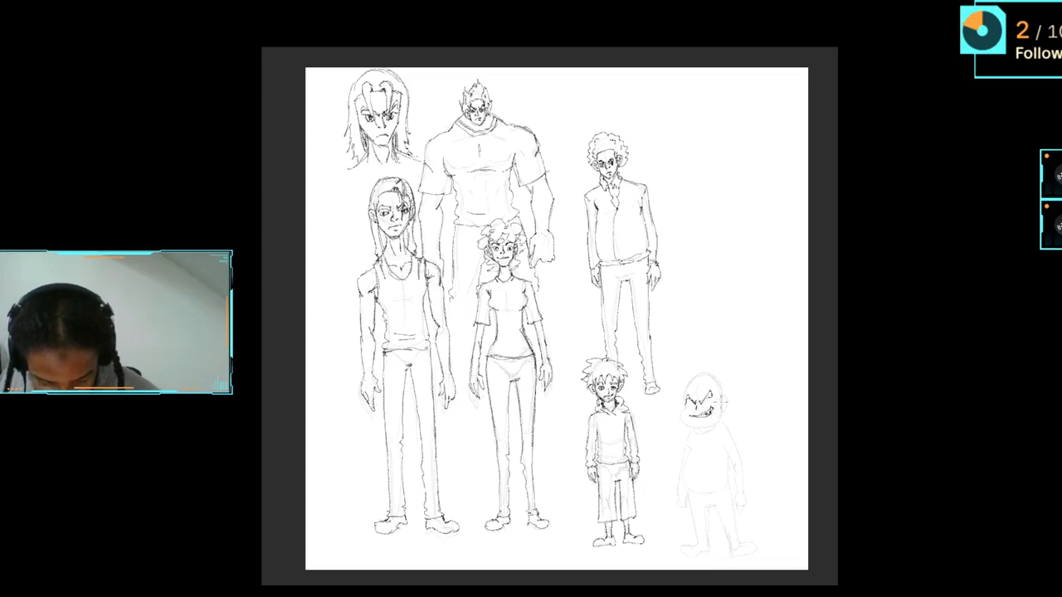
pyautogui.moveTo(720, 400)
pyautogui.mouseDown()
pyautogui.moveTo(728, 404)
pyautogui.moveTo(718, 424)
pyautogui.moveTo(695, 428)
pyautogui.moveTo(681, 420)
pyautogui.moveTo(685, 402)
pyautogui.mouseUp()
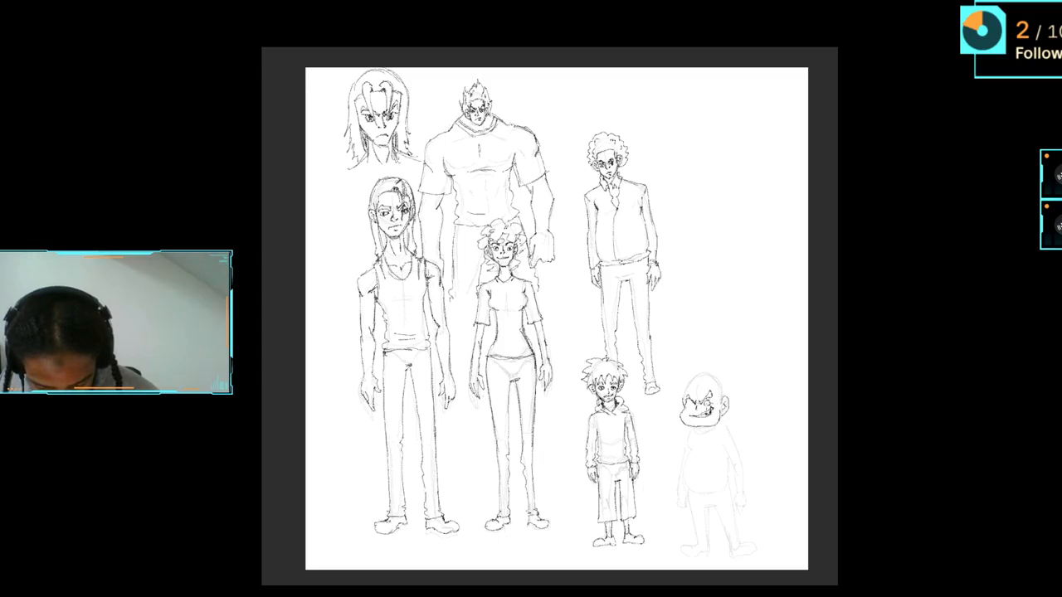
pyautogui.hotkey('ctrl', 'z')
pyautogui.moveTo(687, 399); pyautogui.dragTo(687, 408)
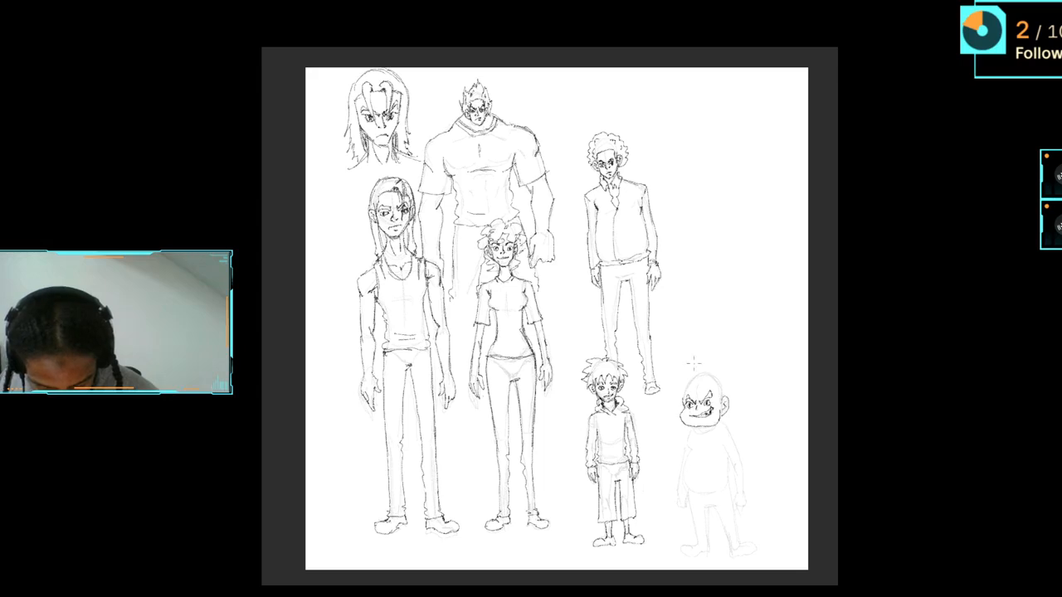
# Step: Give the stocky figure short spiky hair with bangs, and start the neckline, shoulder and outer arm line
pyautogui.moveTo(706, 379)
pyautogui.mouseDown()
pyautogui.moveTo(681, 404)
pyautogui.moveTo(719, 409)
pyautogui.mouseUp()
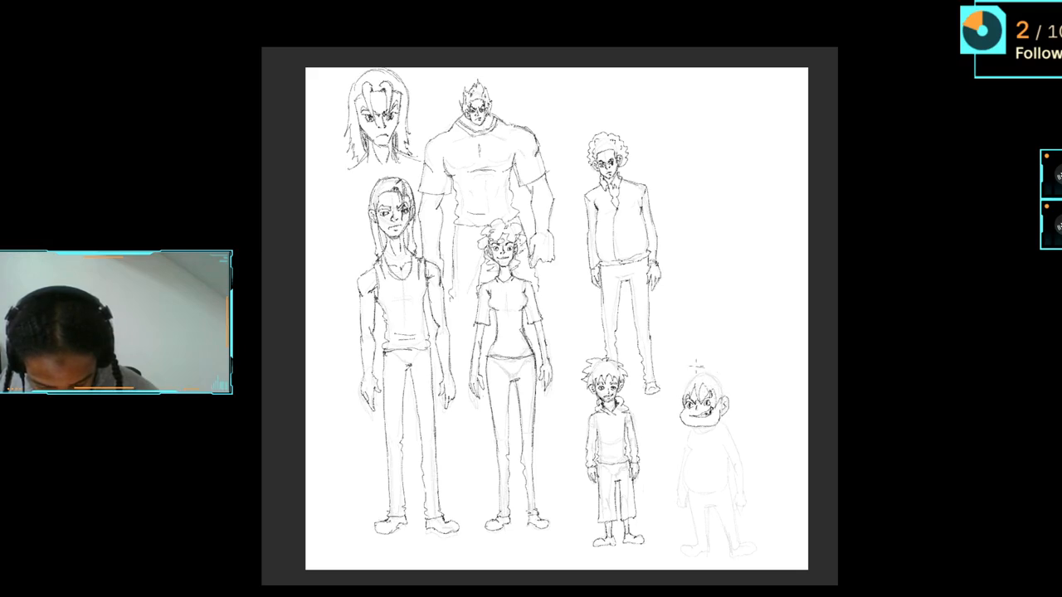
pyautogui.moveTo(713, 365)
pyautogui.mouseDown()
pyautogui.moveTo(736, 399)
pyautogui.moveTo(732, 413)
pyautogui.mouseUp()
pyautogui.moveTo(699, 367)
pyautogui.mouseDown()
pyautogui.moveTo(677, 402)
pyautogui.moveTo(691, 432)
pyautogui.moveTo(733, 440)
pyautogui.moveTo(746, 477)
pyautogui.mouseUp()
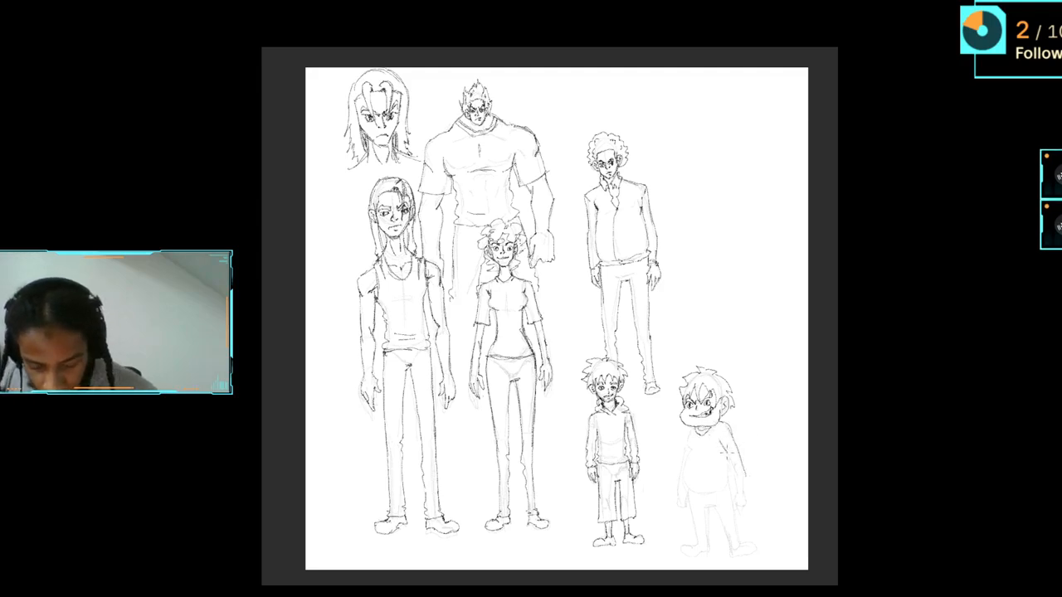
# Step: Outline the stocky figure's round-bellied sweater down to the hem, undoing the stray strokes beside the collar
pyautogui.moveTo(723, 466)
pyautogui.mouseDown()
pyautogui.moveTo(730, 490)
pyautogui.moveTo(679, 493)
pyautogui.moveTo(689, 432)
pyautogui.mouseUp()
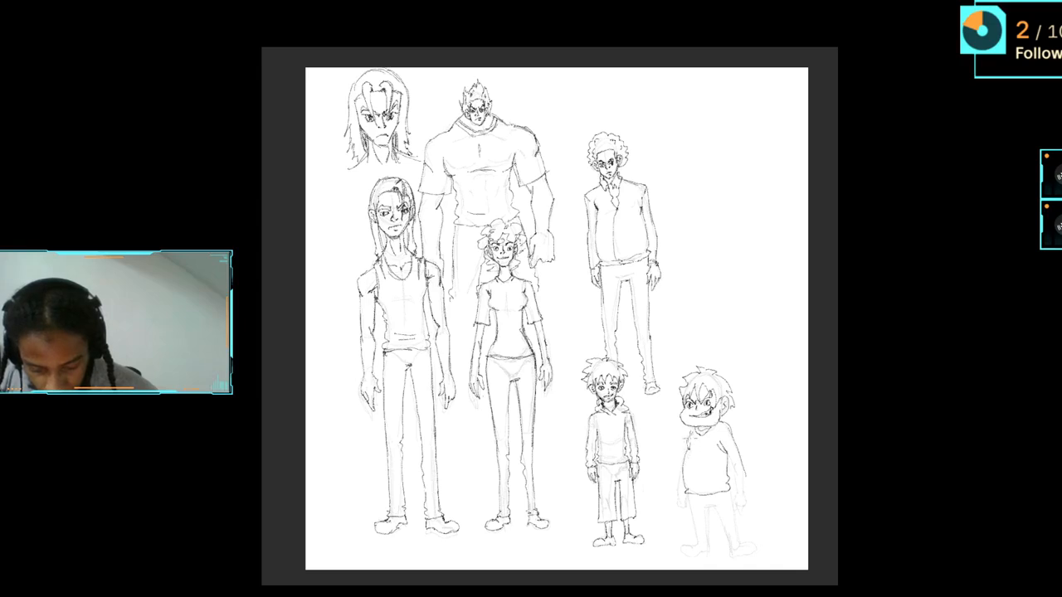
pyautogui.hotkey('ctrl', 'z')
pyautogui.hotkey('ctrl', 'z')
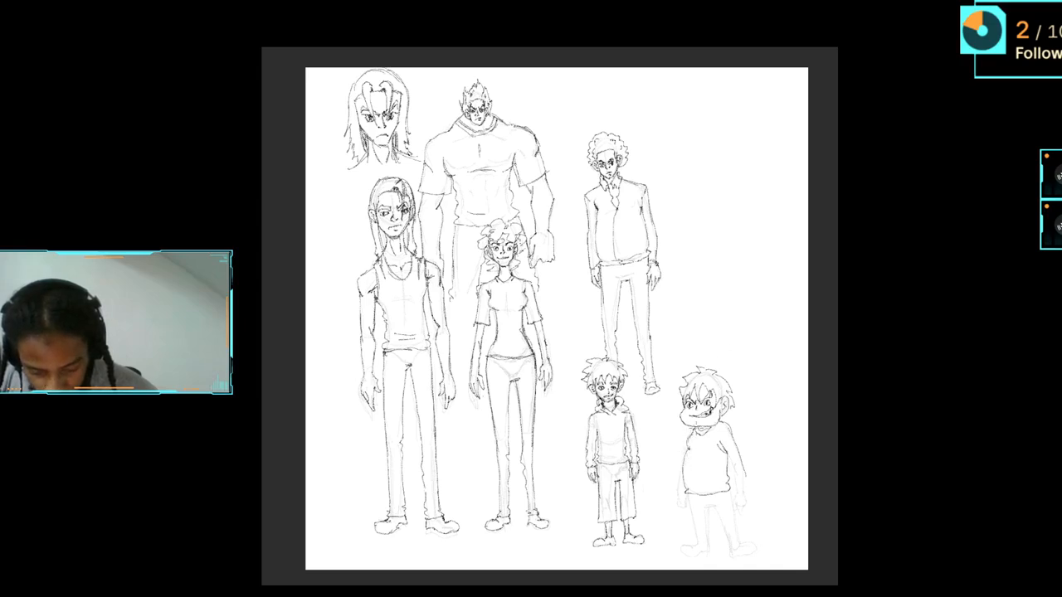
# Step: Draw the stocky figure's trousers and rounded shoes, and complete the sleeve cuff and hand
pyautogui.moveTo(684, 471)
pyautogui.mouseDown()
pyautogui.moveTo(694, 544)
pyautogui.moveTo(712, 544)
pyautogui.moveTo(709, 510)
pyautogui.moveTo(718, 509)
pyautogui.moveTo(728, 547)
pyautogui.moveTo(739, 549)
pyautogui.moveTo(727, 488)
pyautogui.mouseUp()
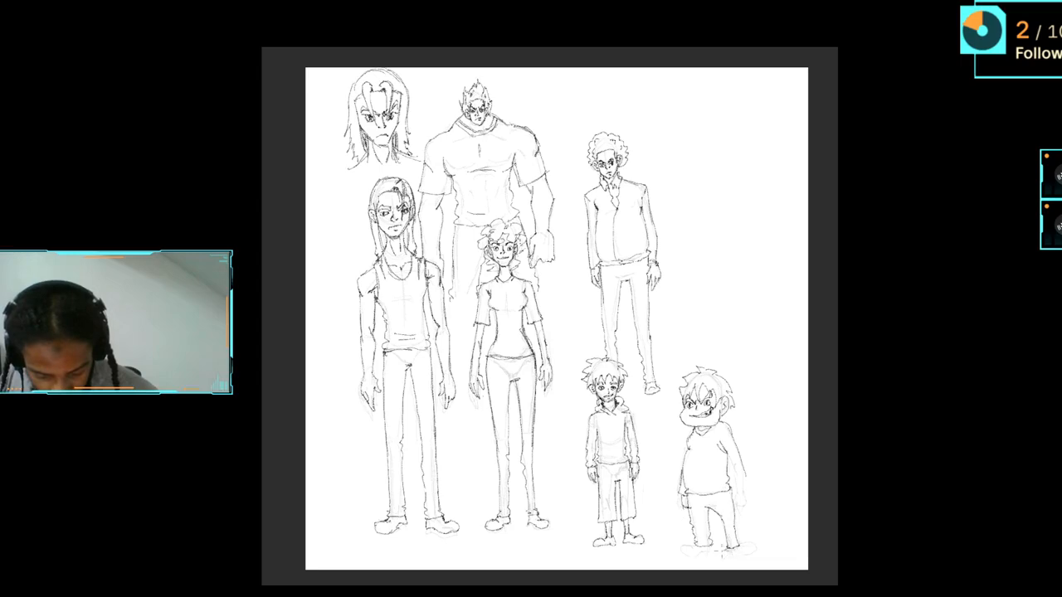
pyautogui.moveTo(721, 547)
pyautogui.mouseDown()
pyautogui.moveTo(738, 556)
pyautogui.moveTo(745, 545)
pyautogui.moveTo(704, 546)
pyautogui.moveTo(705, 561)
pyautogui.moveTo(711, 544)
pyautogui.mouseUp()
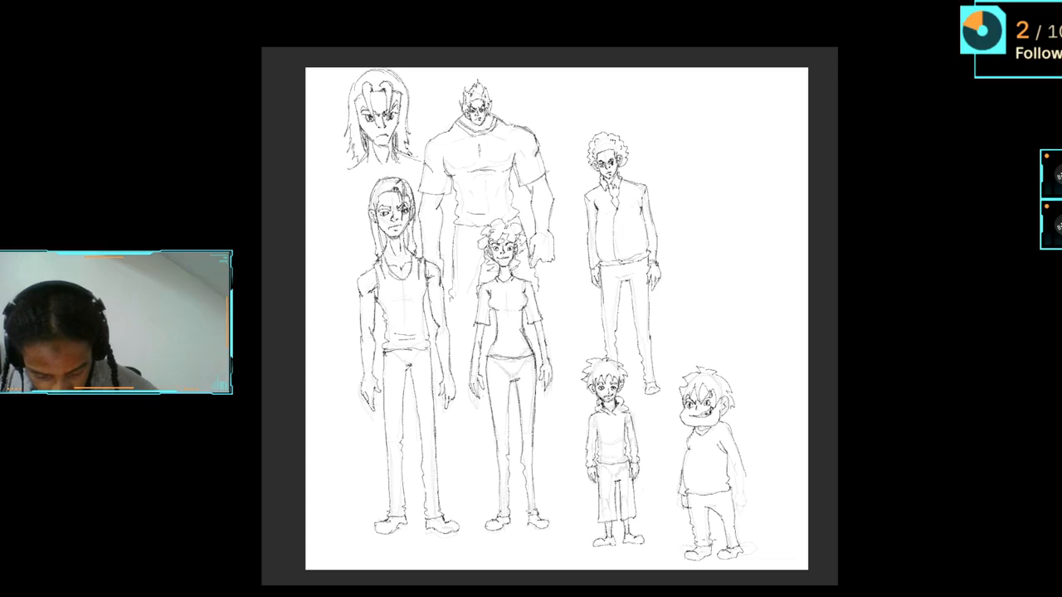
pyautogui.moveTo(727, 456)
pyautogui.mouseDown()
pyautogui.moveTo(747, 480)
pyautogui.moveTo(736, 500)
pyautogui.moveTo(747, 508)
pyautogui.moveTo(748, 494)
pyautogui.mouseUp()
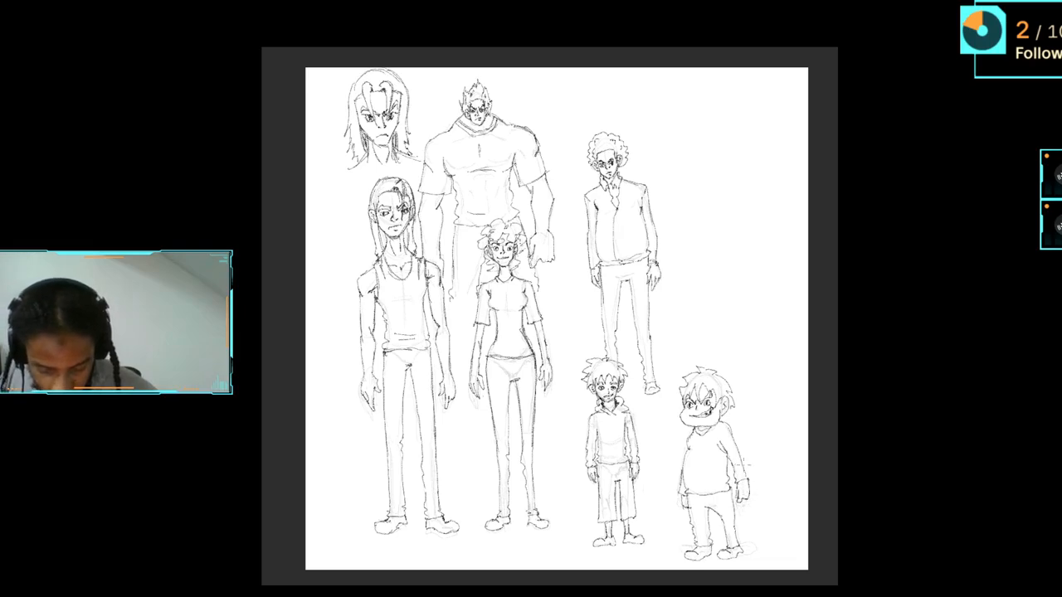
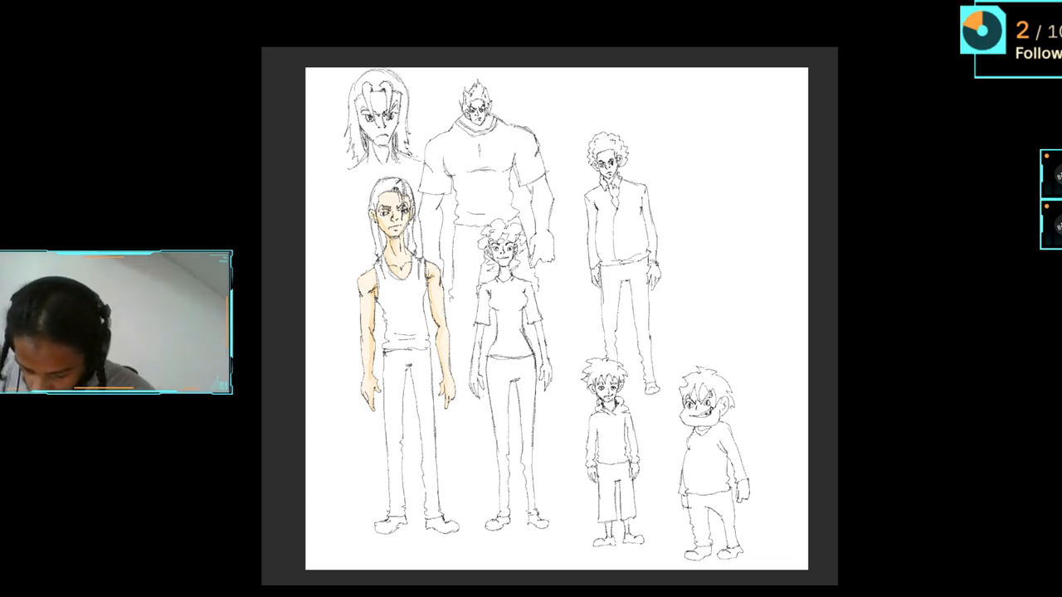
# Step: Colour the tank-top figure's long hair dark purple-grey, from the crown down both sides of the neck
pyautogui.moveTo(399, 208)
pyautogui.mouseDown()
pyautogui.moveTo(411, 195)
pyautogui.moveTo(383, 183)
pyautogui.moveTo(395, 193)
pyautogui.moveTo(371, 204)
pyautogui.moveTo(377, 258)
pyautogui.moveTo(373, 231)
pyautogui.mouseUp()
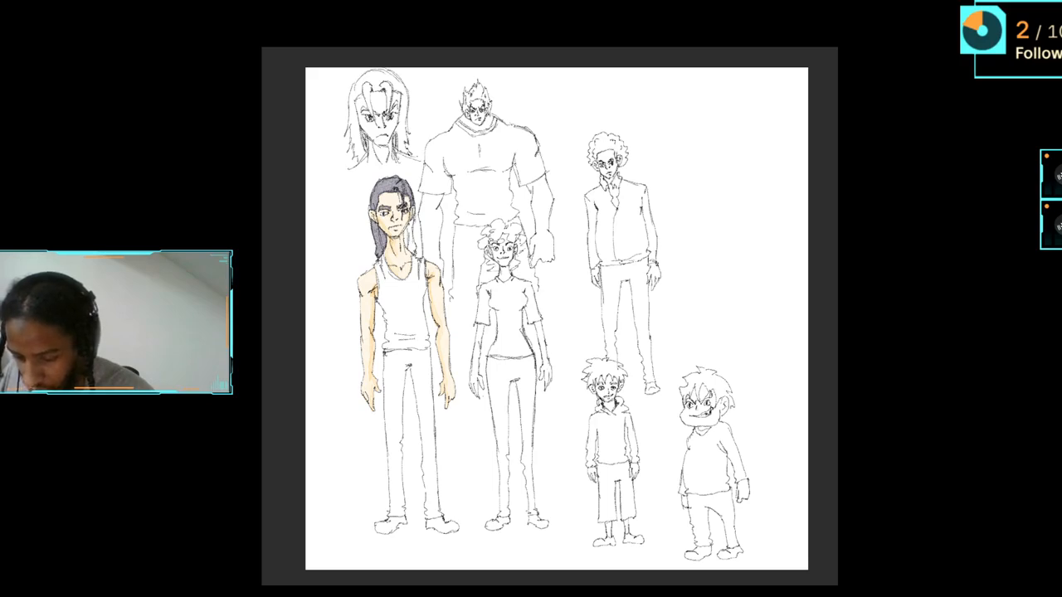
pyautogui.moveTo(384, 232)
pyautogui.mouseDown()
pyautogui.moveTo(381, 248)
pyautogui.moveTo(406, 248)
pyautogui.mouseUp()
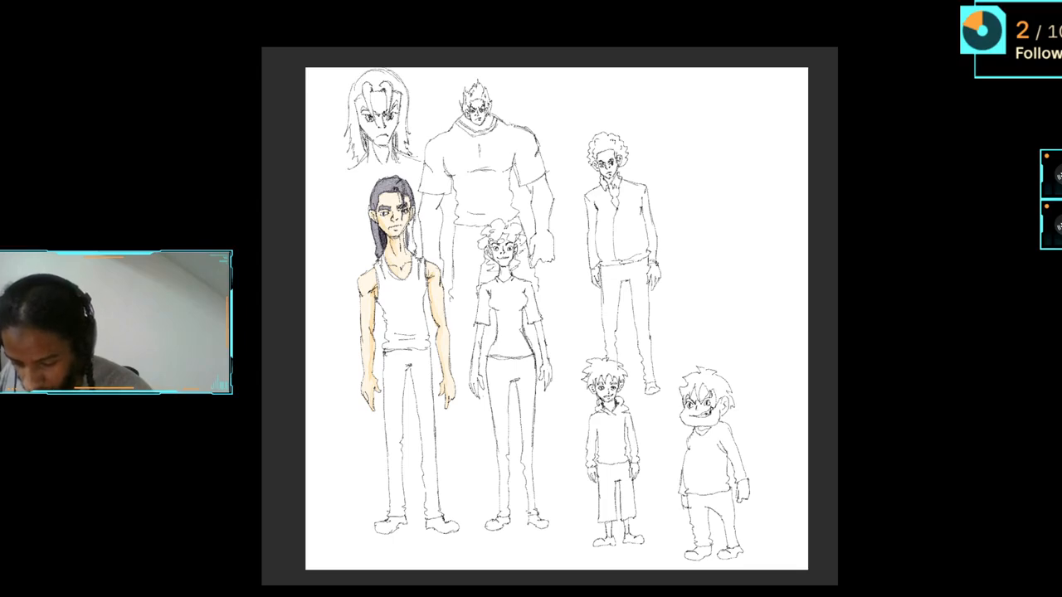
pyautogui.moveTo(405, 227)
pyautogui.mouseDown()
pyautogui.moveTo(411, 252)
pyautogui.moveTo(408, 239)
pyautogui.mouseUp()
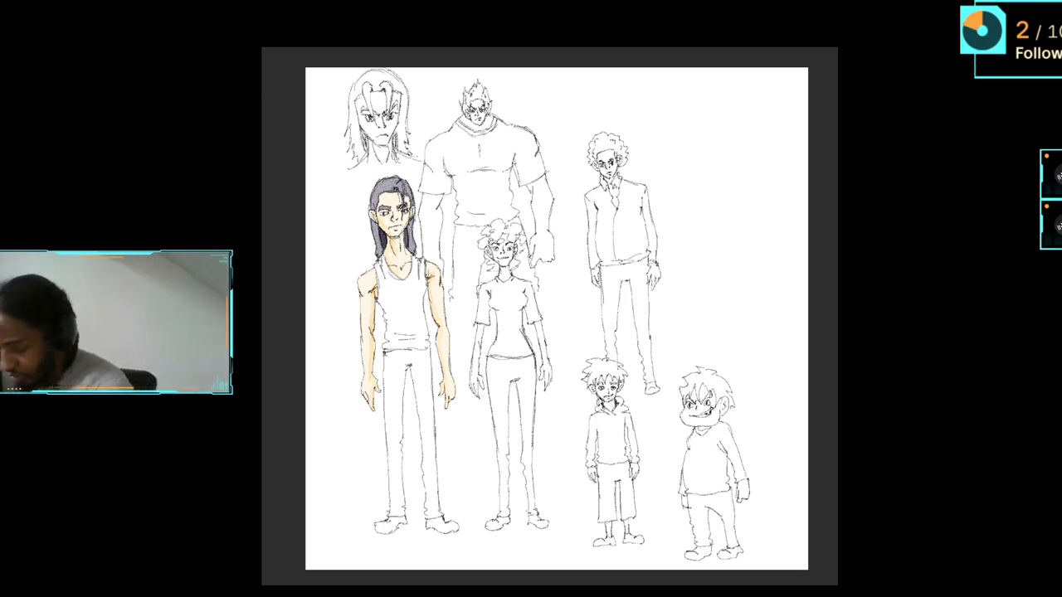
# Step: Paint the figure's tank top light blue and add slightly deeper blue shading along the edges and hem folds
pyautogui.moveTo(410, 299); pyautogui.dragTo(410, 333)
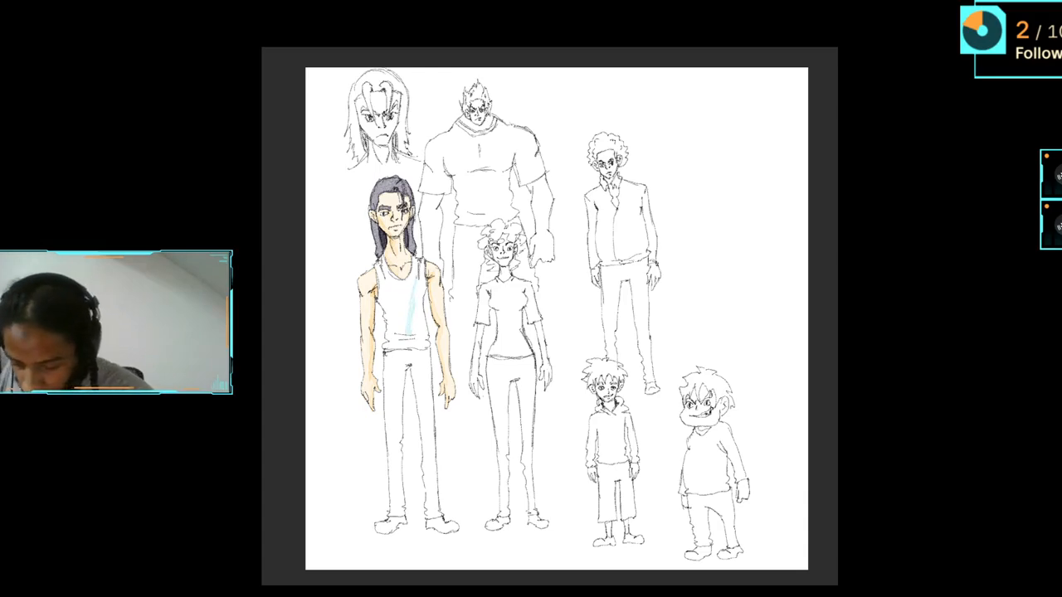
pyautogui.moveTo(414, 272); pyautogui.dragTo(413, 283)
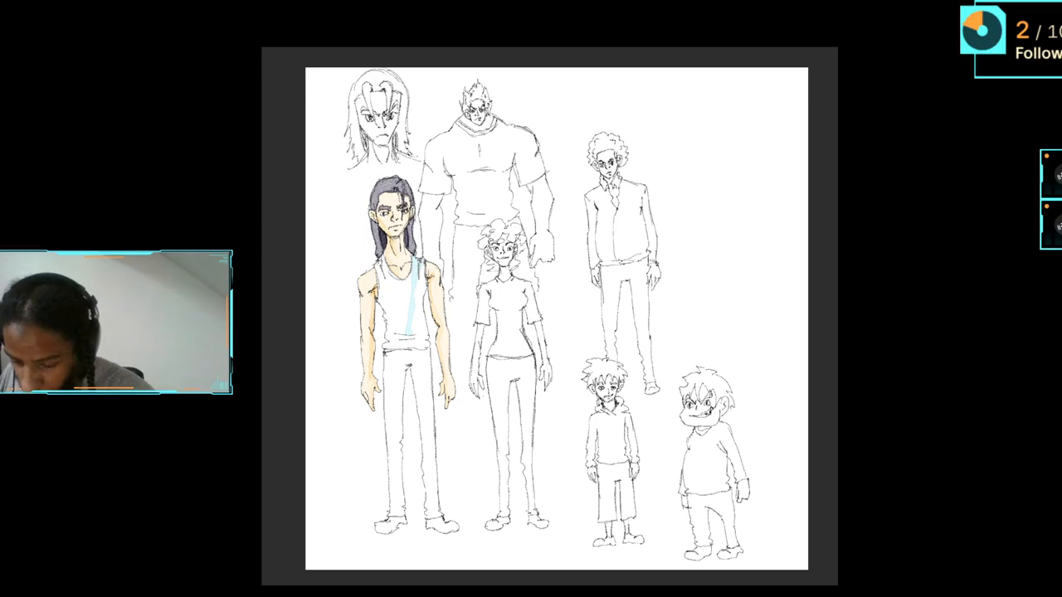
pyautogui.moveTo(424, 269); pyautogui.dragTo(421, 295)
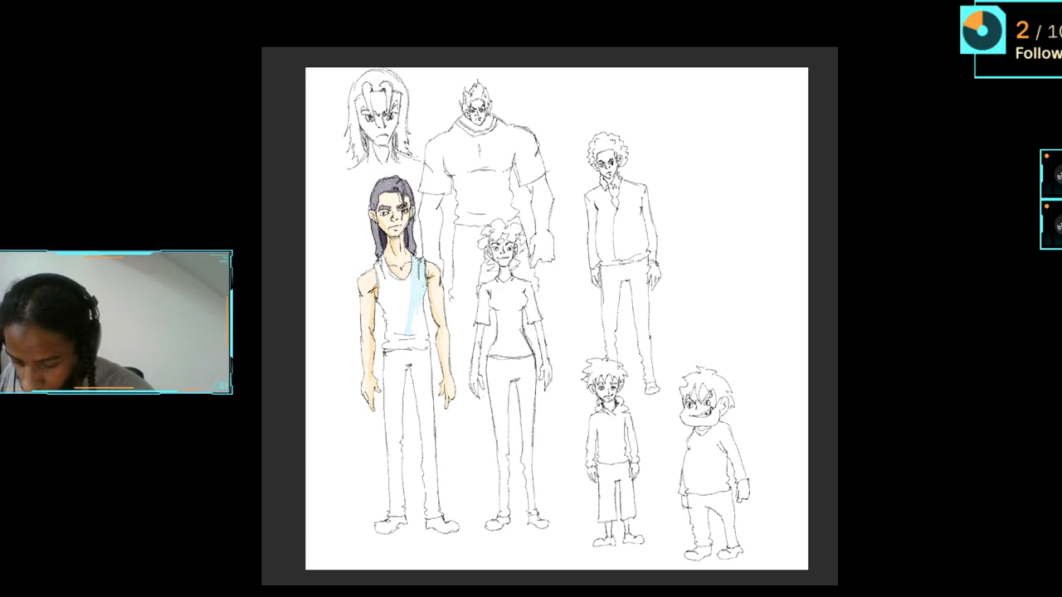
pyautogui.moveTo(422, 302)
pyautogui.mouseDown()
pyautogui.moveTo(424, 349)
pyautogui.moveTo(422, 338)
pyautogui.mouseUp()
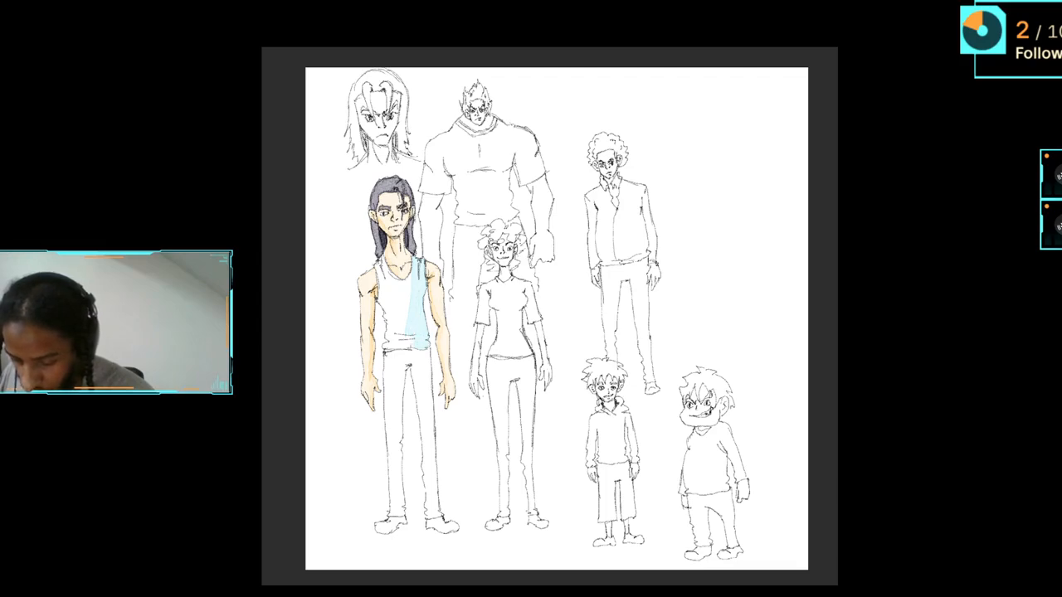
pyautogui.moveTo(409, 343); pyautogui.dragTo(403, 347)
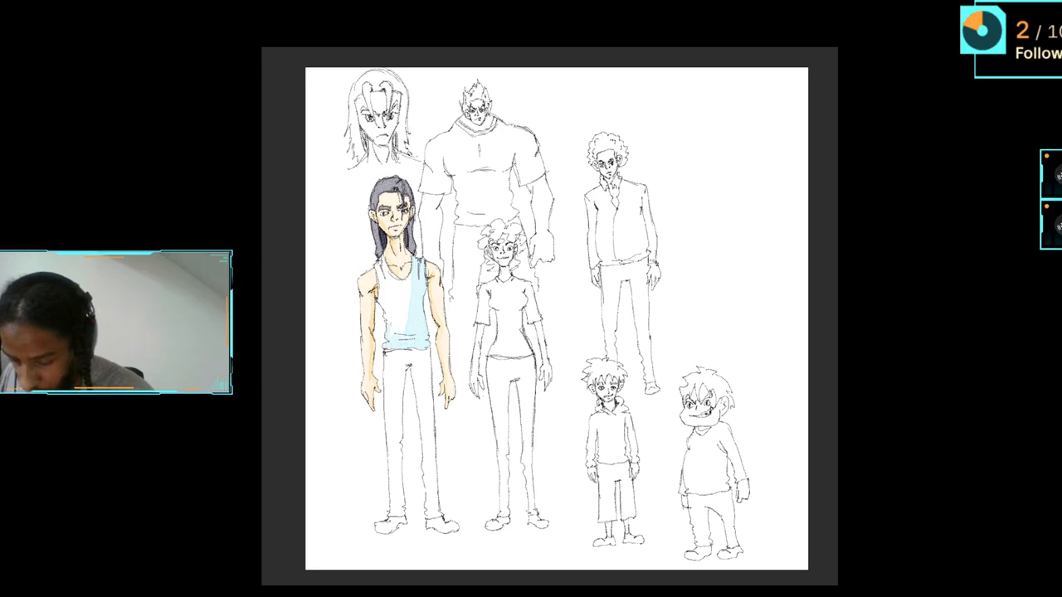
pyautogui.moveTo(403, 328)
pyautogui.mouseDown()
pyautogui.moveTo(392, 333)
pyautogui.moveTo(405, 305)
pyautogui.moveTo(396, 297)
pyautogui.mouseUp()
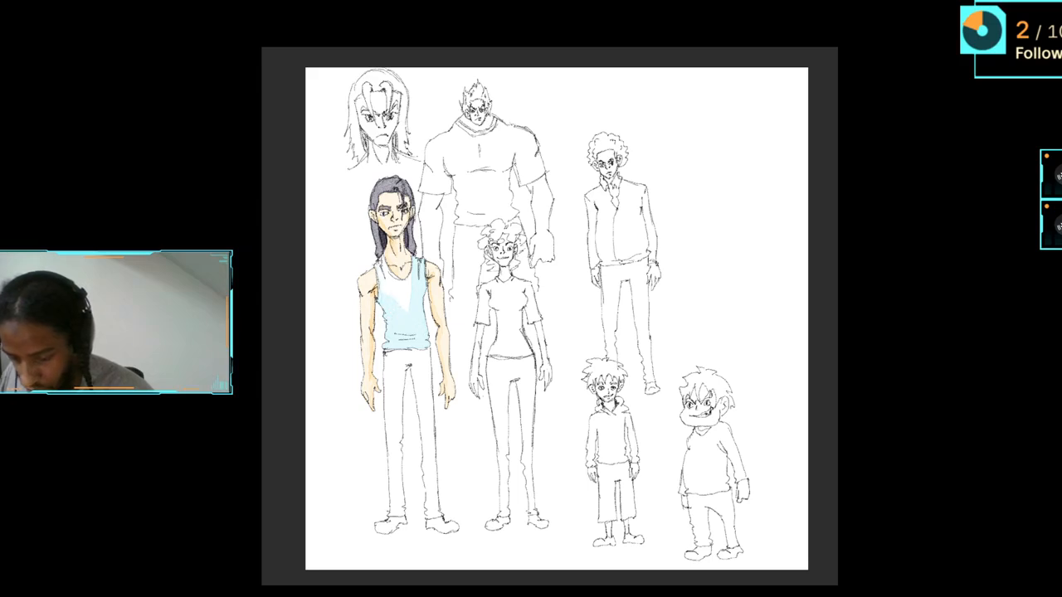
pyautogui.moveTo(386, 267)
pyautogui.mouseDown()
pyautogui.moveTo(388, 288)
pyautogui.moveTo(406, 305)
pyautogui.mouseUp()
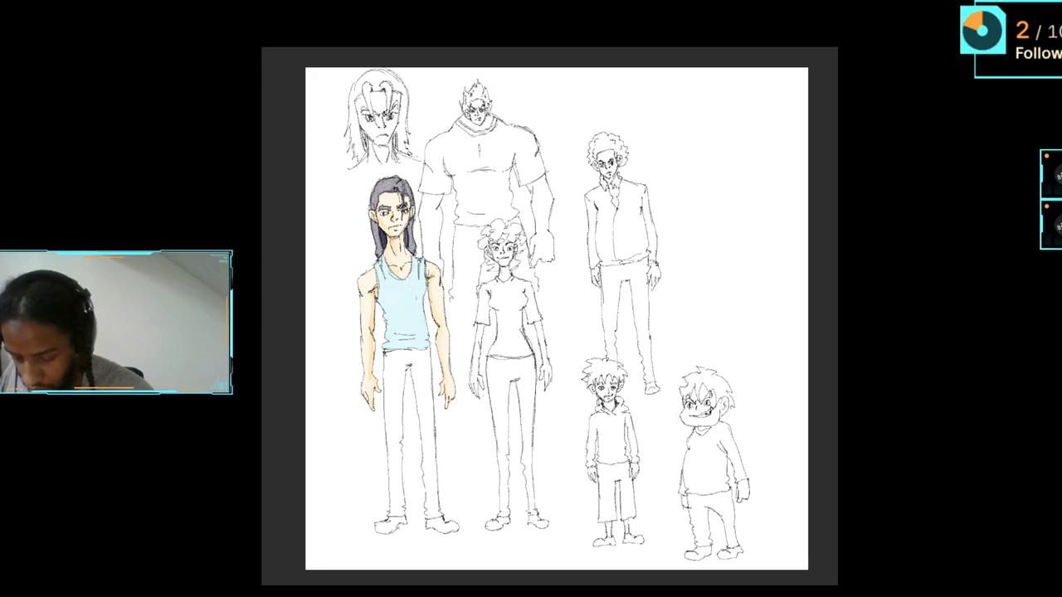
pyautogui.moveTo(402, 337); pyautogui.dragTo(410, 343)
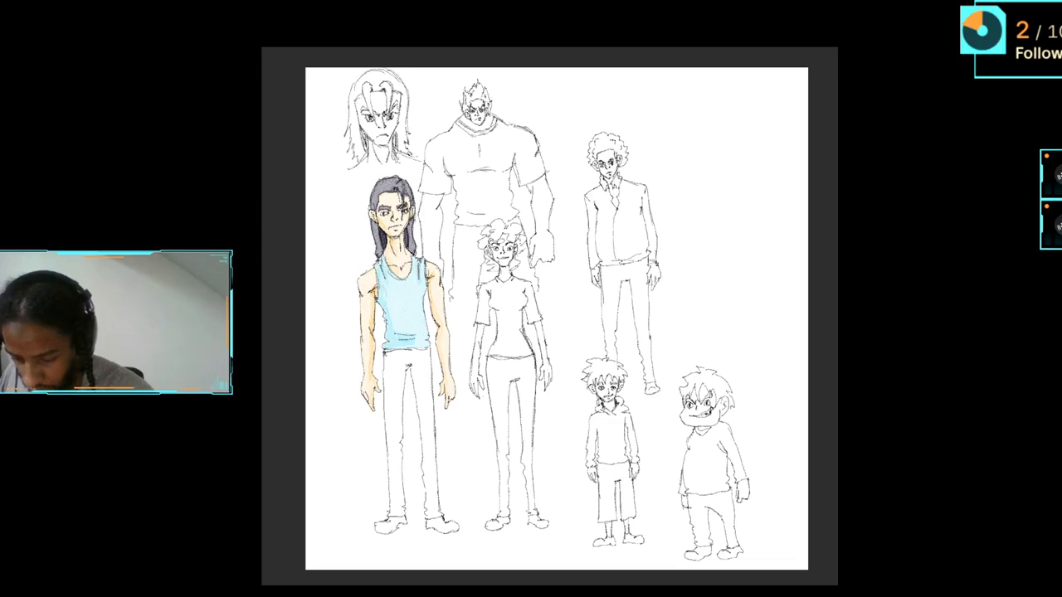
# Step: Sample the hair colour and paint the tank-top figure's trousers dark grey on the viewer's left leg and hip
pyautogui.click(407, 235)
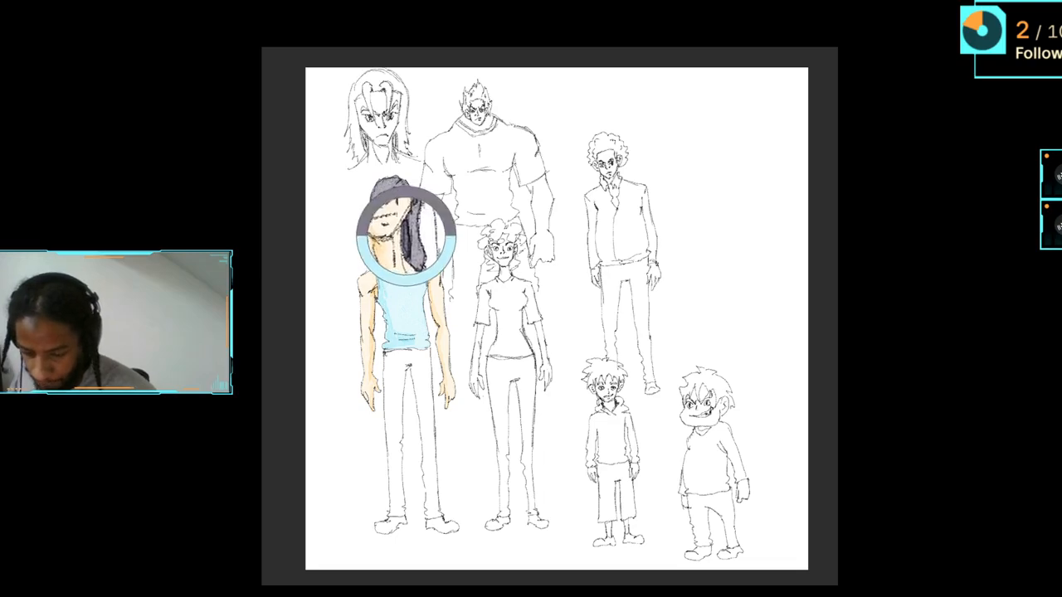
pyautogui.moveTo(400, 478)
pyautogui.mouseDown()
pyautogui.moveTo(403, 506)
pyautogui.moveTo(400, 453)
pyautogui.mouseUp()
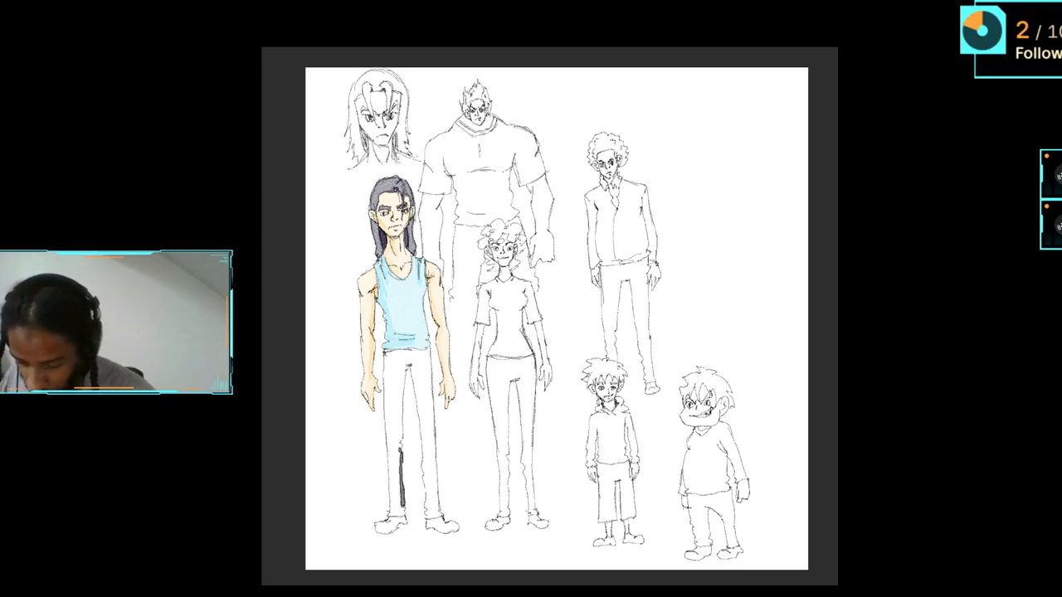
pyautogui.moveTo(395, 441)
pyautogui.mouseDown()
pyautogui.moveTo(402, 516)
pyautogui.moveTo(391, 516)
pyautogui.moveTo(392, 479)
pyautogui.mouseUp()
pyautogui.moveTo(398, 504); pyautogui.dragTo(388, 430)
pyautogui.moveTo(389, 468); pyautogui.dragTo(387, 380)
pyautogui.moveTo(389, 436); pyautogui.dragTo(389, 379)
pyautogui.moveTo(392, 437)
pyautogui.mouseDown()
pyautogui.moveTo(388, 406)
pyautogui.moveTo(395, 427)
pyautogui.mouseUp()
pyautogui.moveTo(395, 445)
pyautogui.mouseDown()
pyautogui.moveTo(389, 428)
pyautogui.moveTo(400, 430)
pyautogui.moveTo(407, 364)
pyautogui.moveTo(399, 389)
pyautogui.mouseUp()
pyautogui.moveTo(398, 383); pyautogui.dragTo(401, 437)
pyautogui.moveTo(403, 372)
pyautogui.mouseDown()
pyautogui.moveTo(402, 432)
pyautogui.moveTo(401, 405)
pyautogui.moveTo(399, 422)
pyautogui.mouseUp()
pyautogui.moveTo(402, 373); pyautogui.dragTo(400, 433)
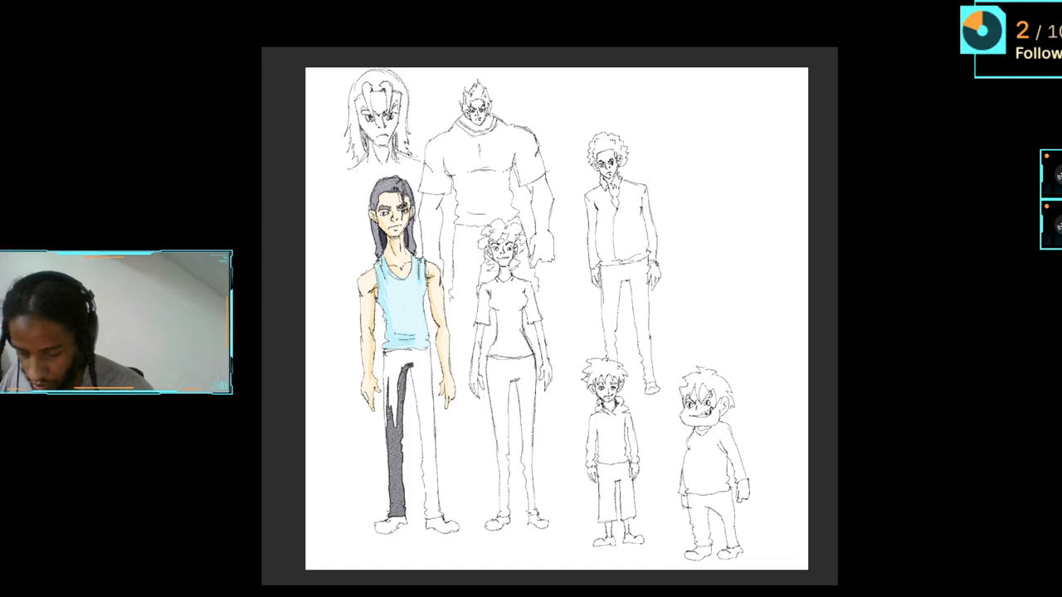
pyautogui.moveTo(399, 390)
pyautogui.mouseDown()
pyautogui.moveTo(395, 428)
pyautogui.moveTo(386, 394)
pyautogui.mouseUp()
pyautogui.moveTo(386, 384); pyautogui.dragTo(386, 416)
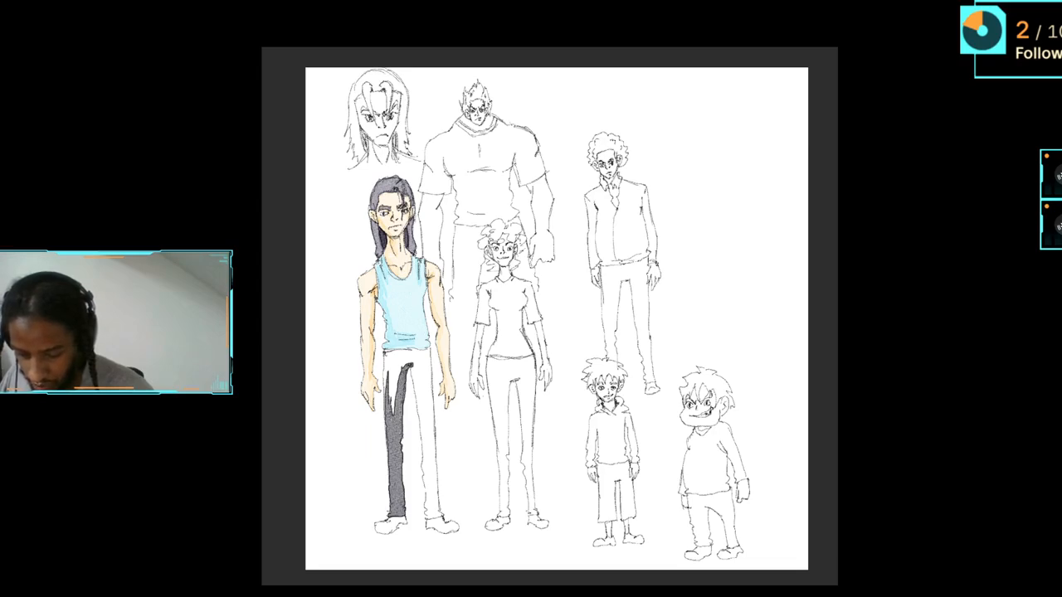
pyautogui.moveTo(396, 380); pyautogui.dragTo(389, 415)
pyautogui.moveTo(402, 359)
pyautogui.mouseDown()
pyautogui.moveTo(385, 417)
pyautogui.moveTo(386, 392)
pyautogui.mouseUp()
pyautogui.moveTo(384, 366)
pyautogui.mouseDown()
pyautogui.moveTo(383, 394)
pyautogui.moveTo(405, 353)
pyautogui.moveTo(424, 350)
pyautogui.moveTo(387, 377)
pyautogui.mouseUp()
# Step: Continue the dark grey across the trousers' waist and down the viewer's right leg to the ankle
pyautogui.moveTo(387, 355)
pyautogui.mouseDown()
pyautogui.moveTo(412, 353)
pyautogui.moveTo(398, 352)
pyautogui.moveTo(422, 388)
pyautogui.moveTo(428, 359)
pyautogui.moveTo(431, 484)
pyautogui.moveTo(414, 370)
pyautogui.moveTo(412, 380)
pyautogui.moveTo(420, 360)
pyautogui.moveTo(423, 378)
pyautogui.moveTo(424, 358)
pyautogui.moveTo(424, 421)
pyautogui.mouseUp()
pyautogui.moveTo(426, 385); pyautogui.dragTo(432, 464)
pyautogui.moveTo(428, 419); pyautogui.dragTo(430, 451)
pyautogui.moveTo(424, 417); pyautogui.dragTo(427, 448)
pyautogui.moveTo(423, 391); pyautogui.dragTo(425, 433)
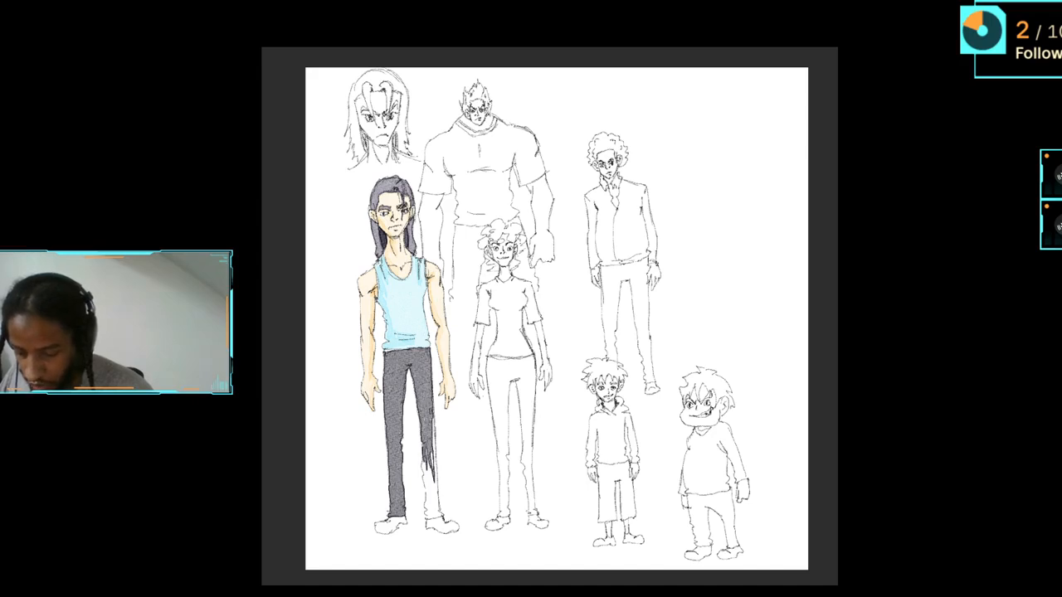
pyautogui.moveTo(431, 405); pyautogui.dragTo(433, 496)
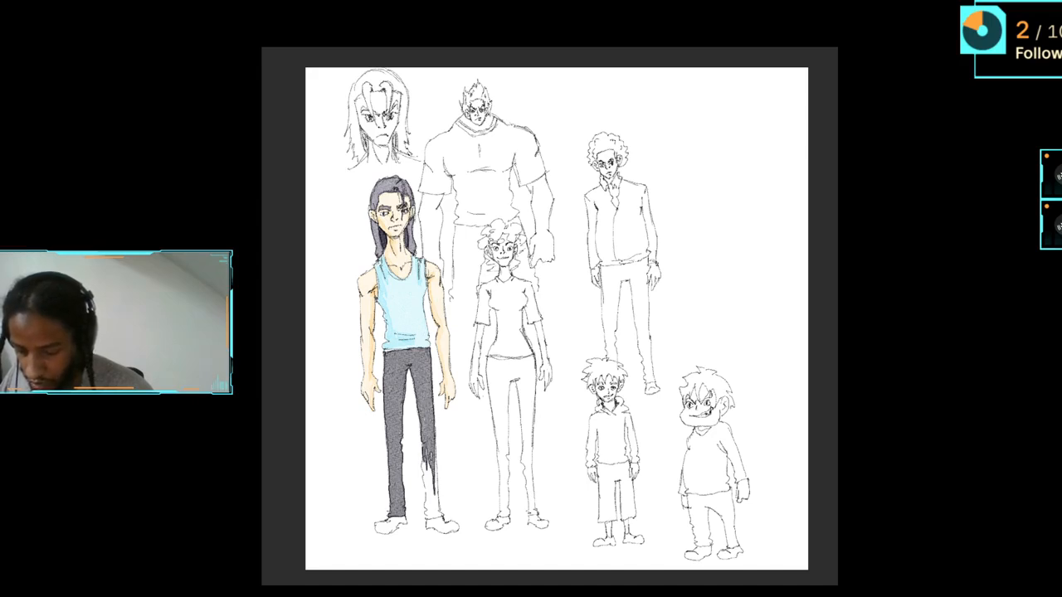
pyautogui.moveTo(434, 458); pyautogui.dragTo(440, 519)
pyautogui.moveTo(428, 514)
pyautogui.mouseDown()
pyautogui.moveTo(435, 521)
pyautogui.moveTo(427, 496)
pyautogui.moveTo(435, 509)
pyautogui.mouseUp()
pyautogui.moveTo(430, 500)
pyautogui.mouseDown()
pyautogui.moveTo(428, 473)
pyautogui.moveTo(427, 496)
pyautogui.moveTo(429, 487)
pyautogui.mouseUp()
pyautogui.moveTo(428, 487)
pyautogui.mouseDown()
pyautogui.moveTo(435, 501)
pyautogui.moveTo(435, 421)
pyautogui.mouseUp()
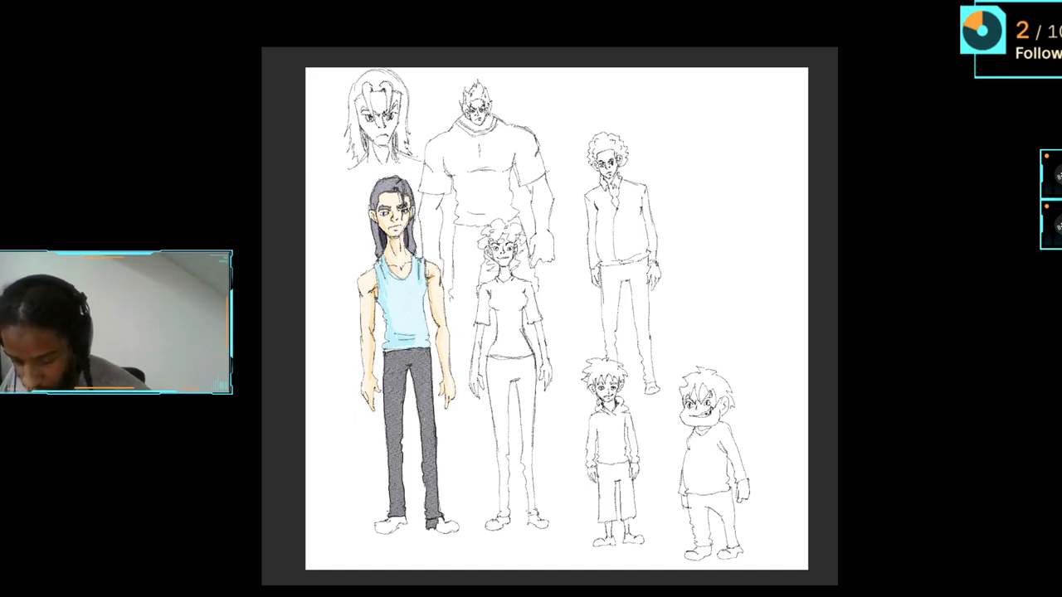
# Step: Colour both of the tank-top figure's shoes dark grey and deepen them with near-black shading
pyautogui.moveTo(437, 523)
pyautogui.mouseDown()
pyautogui.moveTo(458, 532)
pyautogui.moveTo(439, 532)
pyautogui.mouseUp()
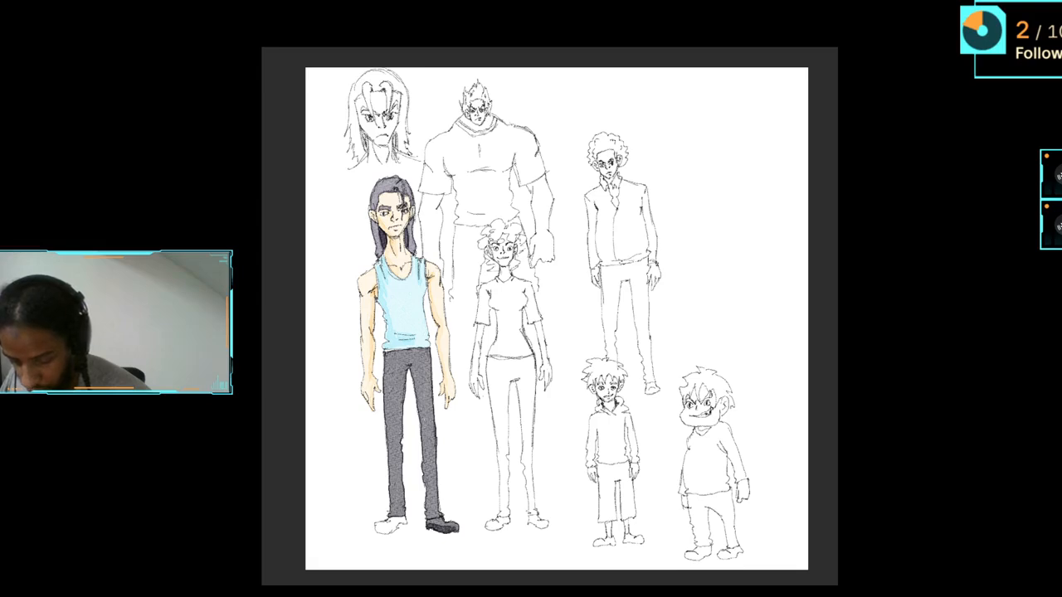
pyautogui.moveTo(429, 521); pyautogui.dragTo(455, 529)
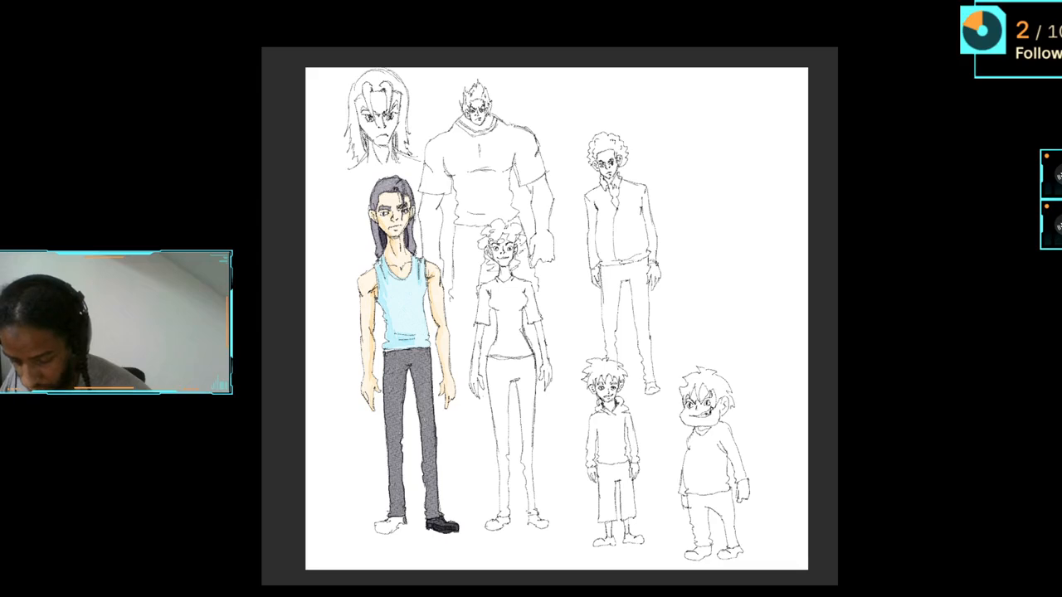
pyautogui.moveTo(406, 521); pyautogui.dragTo(376, 529)
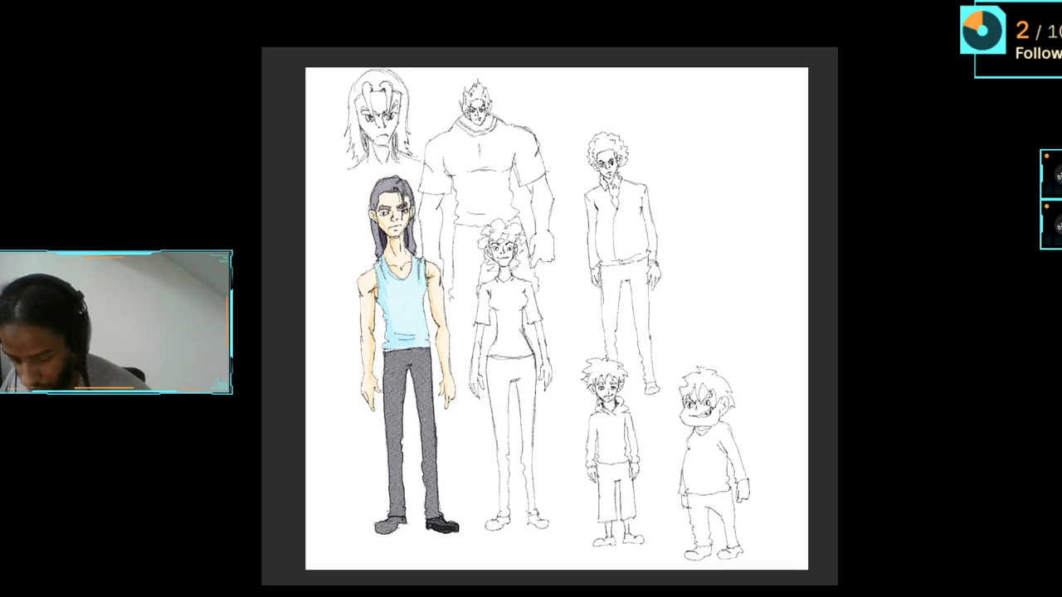
pyautogui.moveTo(403, 520)
pyautogui.mouseDown()
pyautogui.moveTo(379, 529)
pyautogui.moveTo(393, 523)
pyautogui.mouseUp()
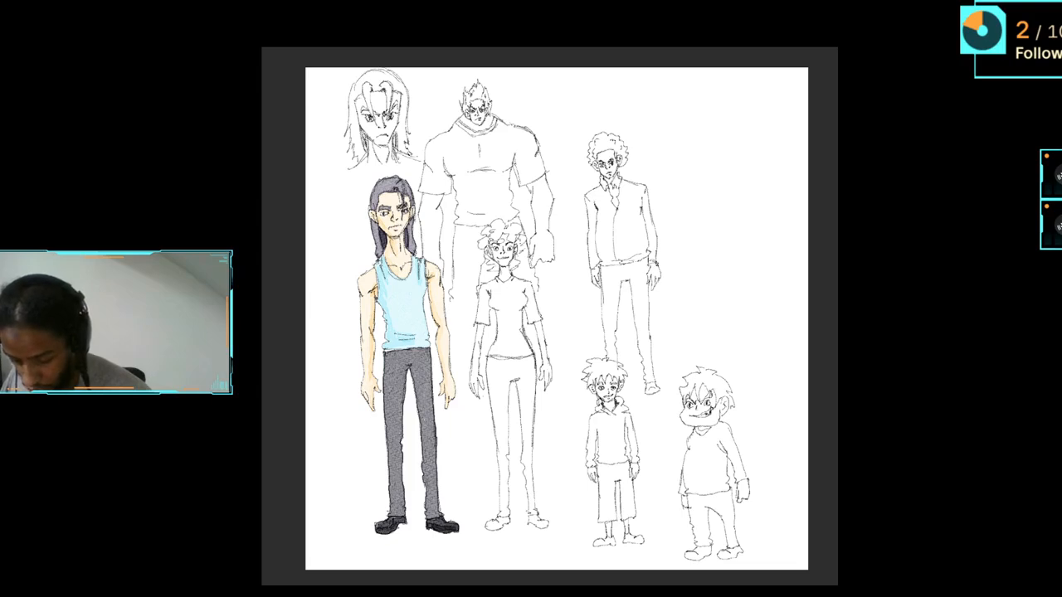